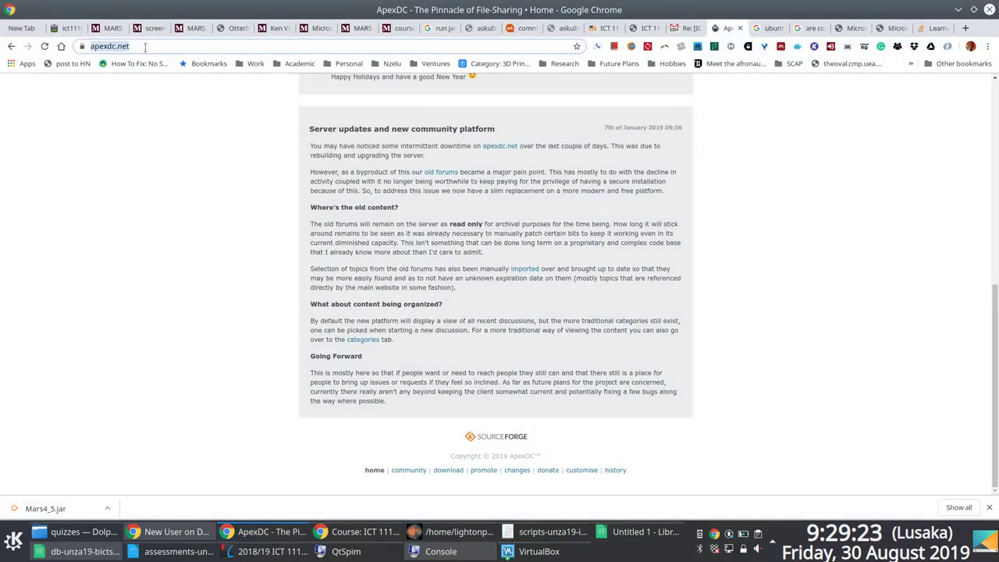
Step: Scroll up to the ApexDC++ 1.6.5 post and start downloading ApexDC++_1.6.5_x86_setup.exe
scroll(598, 223, "up", 5)
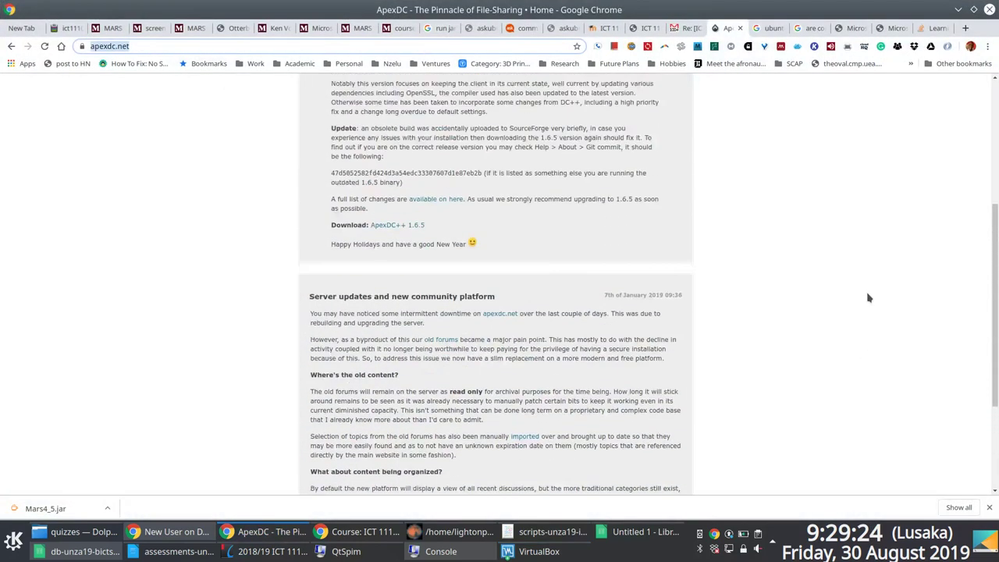
scroll(868, 296, "up", 3)
left_click(404, 361)
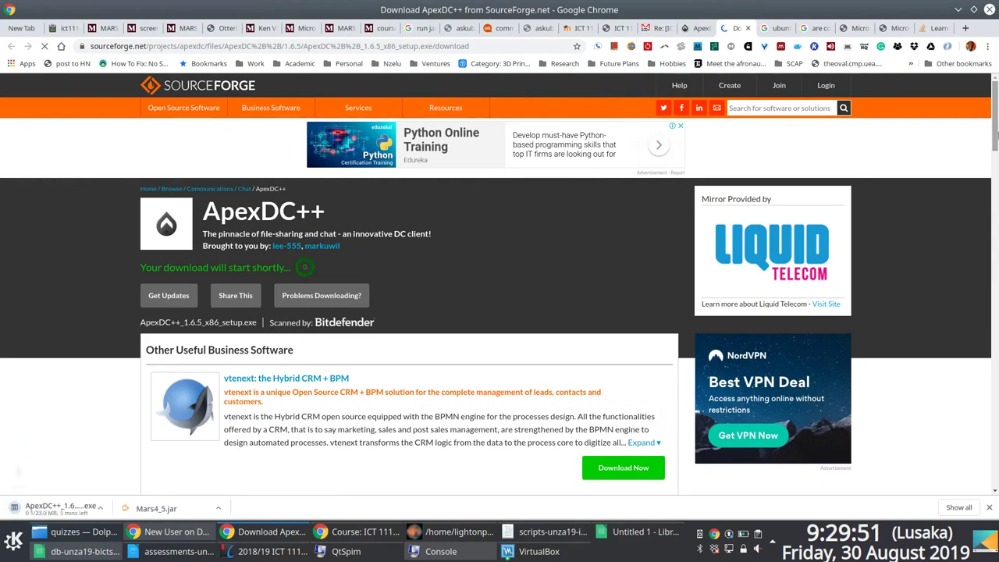
Step: Ping lis.unza.zm from a Command Prompt in the Windows VM to test the network
scroll(146, 383, "down", 3)
left_click(538, 551)
left_click(268, 493)
left_click(265, 531)
left_click(617, 503)
key("super")
type("cmd")
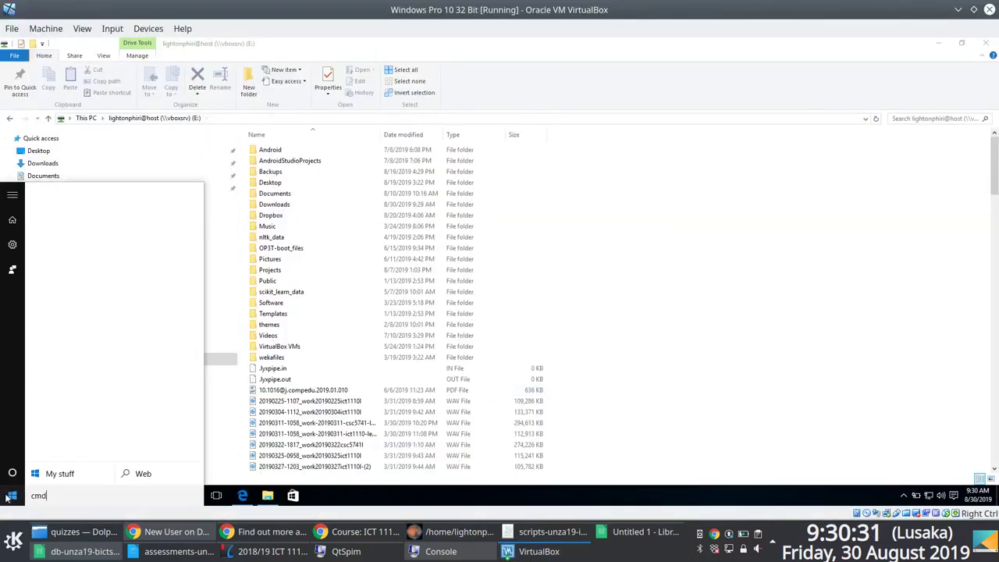
key("Return")
type("ping lis.unza.zm")
key("Return")
left_click(480, 72)
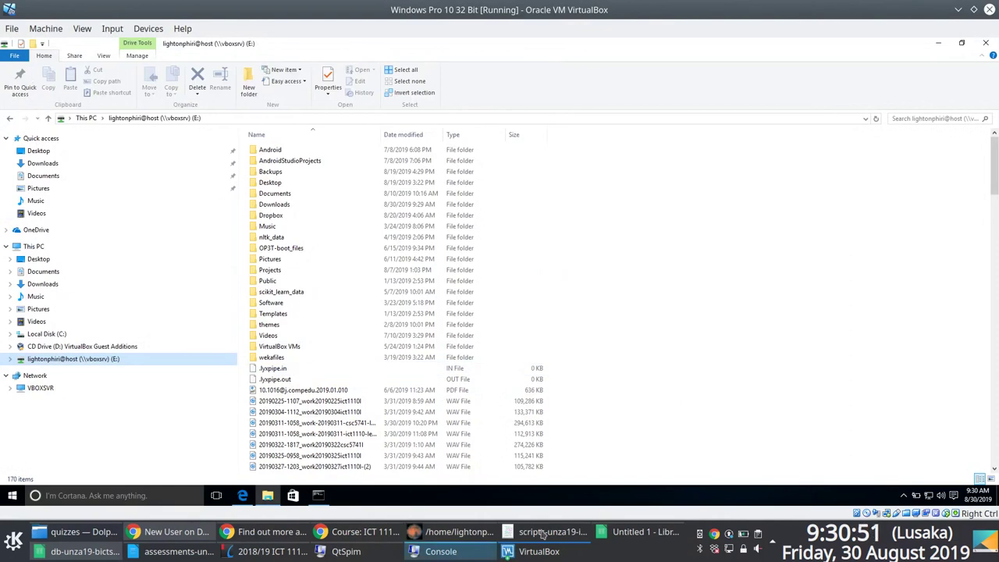
Step: Check the network connections and resume the failed ApexDC++ installer download in Chrome
left_click(271, 531)
left_click(300, 551)
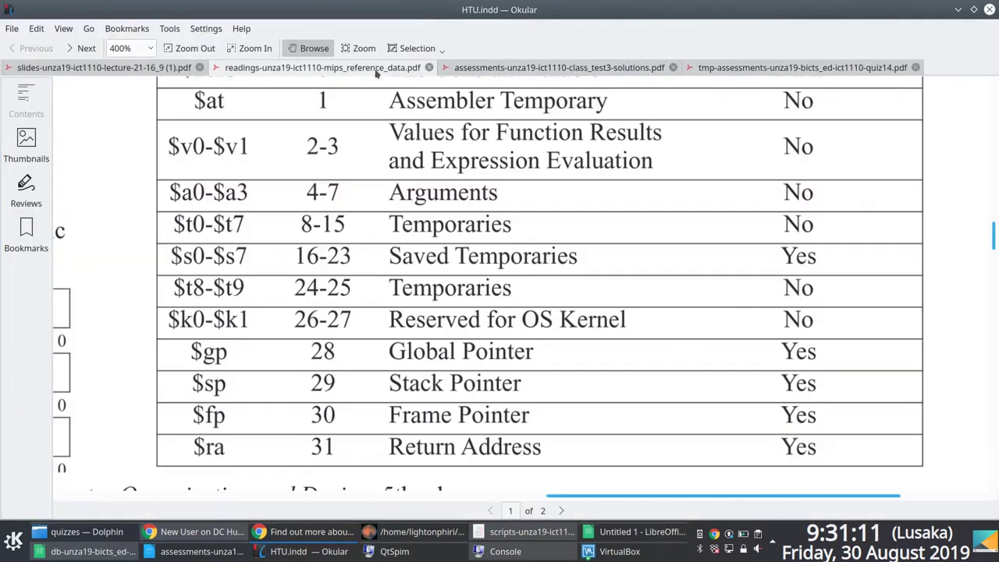
left_click(14, 550)
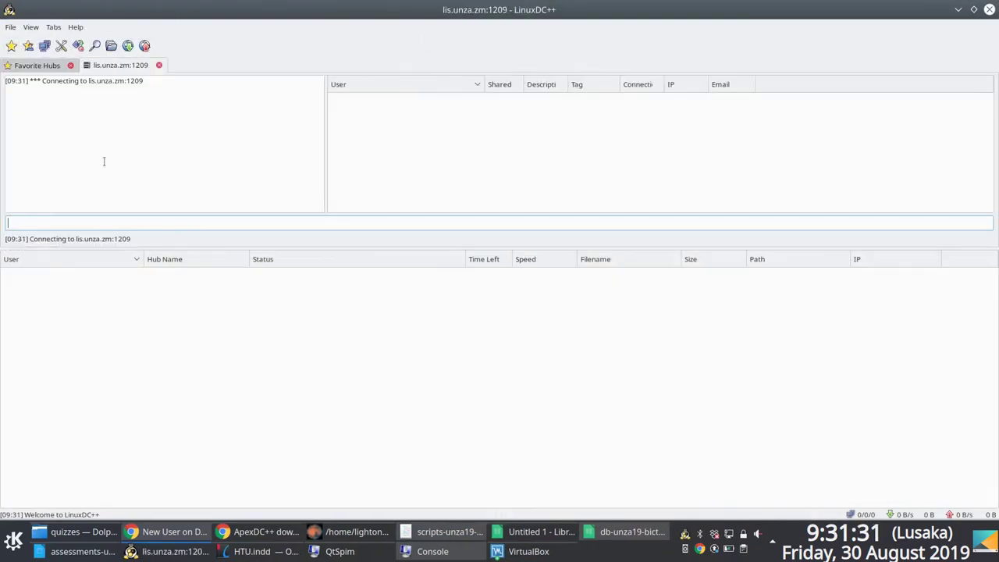
left_click(261, 531)
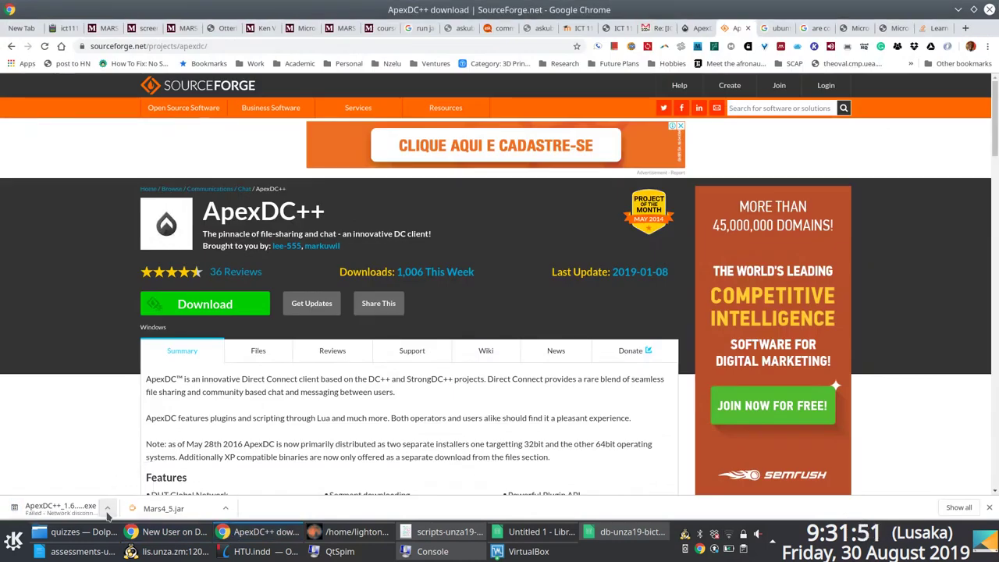
left_click(729, 534)
left_click(108, 508)
left_click(117, 474)
left_click(729, 533)
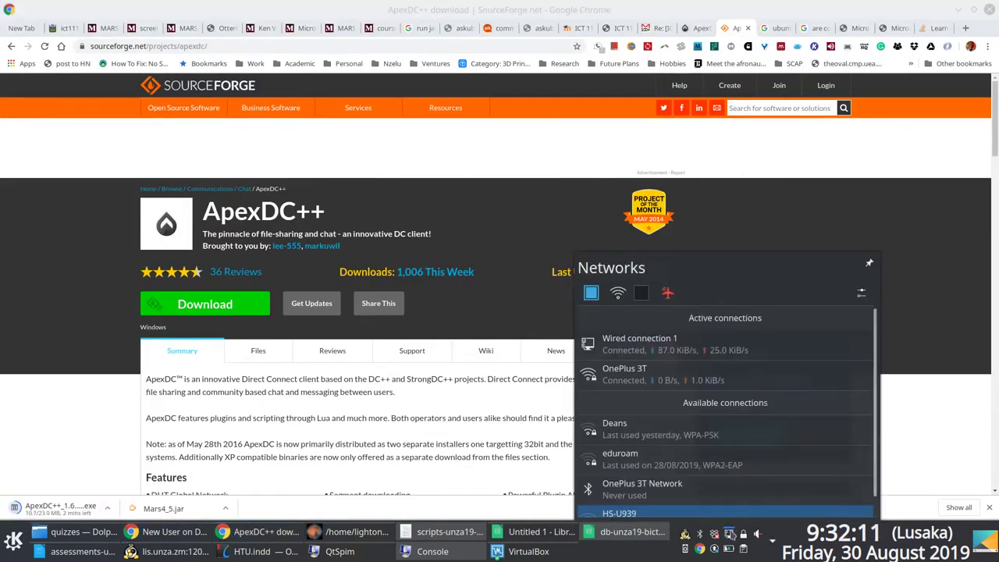
left_click(729, 533)
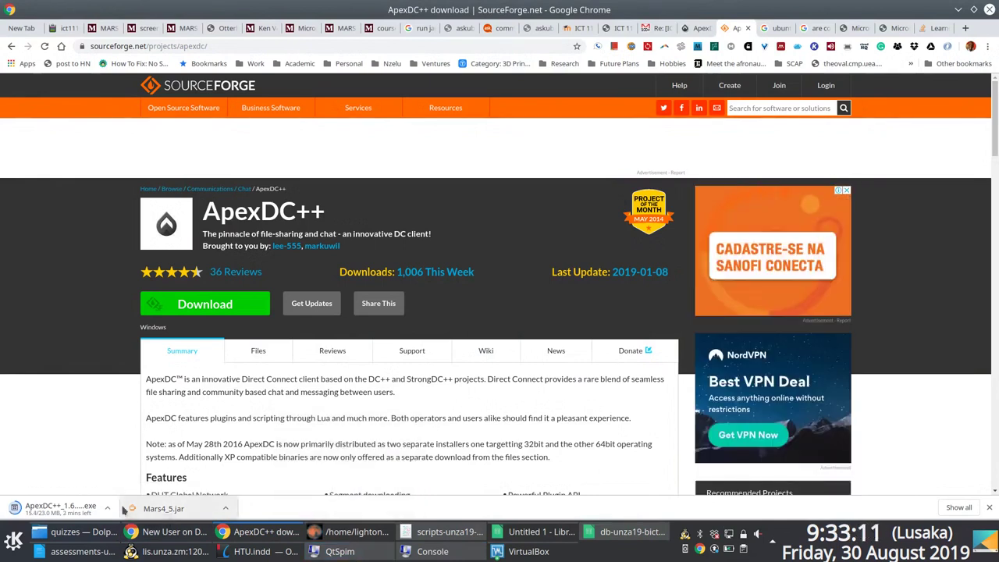
Step: In the drop-down terminal, ping lis.unza.zm and start an ssh login to that server
key("F12")
type("ping lis.un")
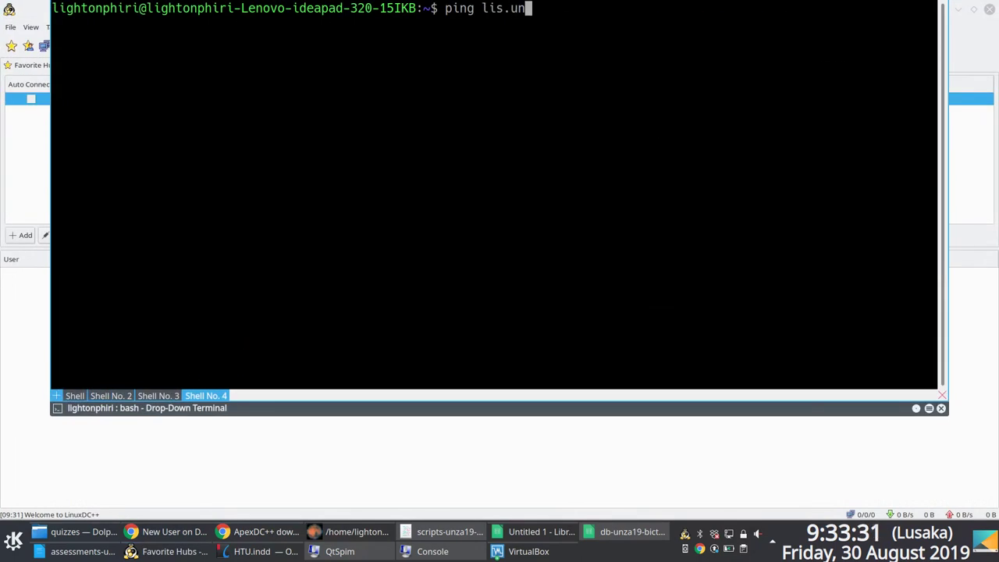
type("za.zm")
key("Return")
key("ctrl+c")
key("Return")
key("F12")
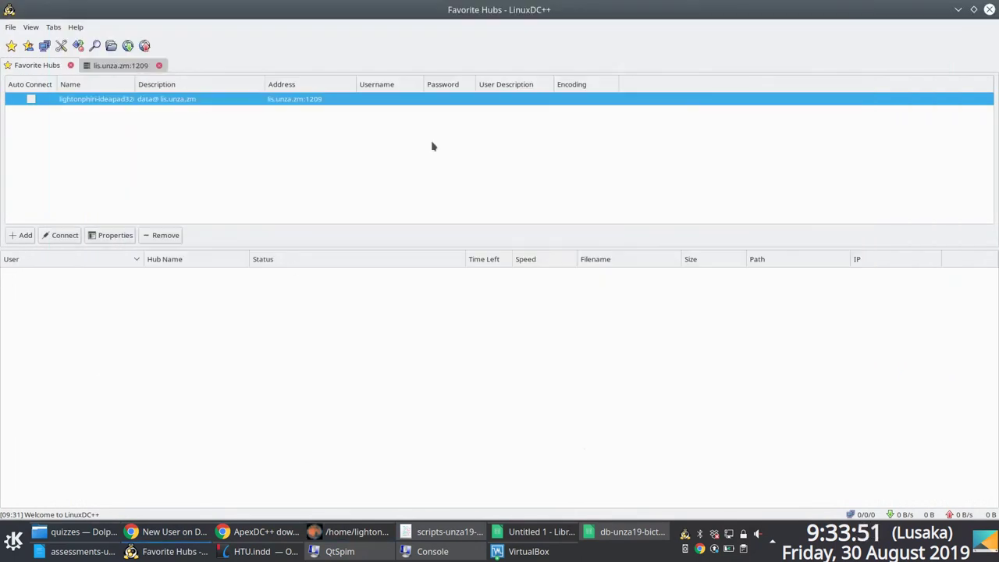
left_click(240, 533)
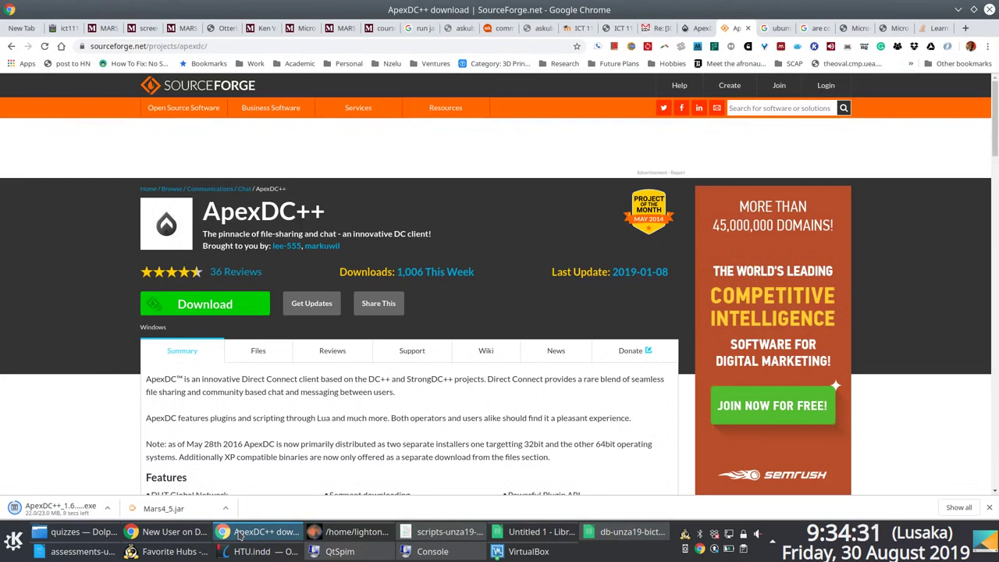
Step: In the VM's Downloads folder, sort by date modified and copy the ApexDC++ setup file
left_click(699, 29)
left_click(734, 29)
mouse_move(145, 555)
left_click(528, 551)
left_click(546, 509)
left_click(403, 134)
right_click(327, 154)
left_click(343, 161)
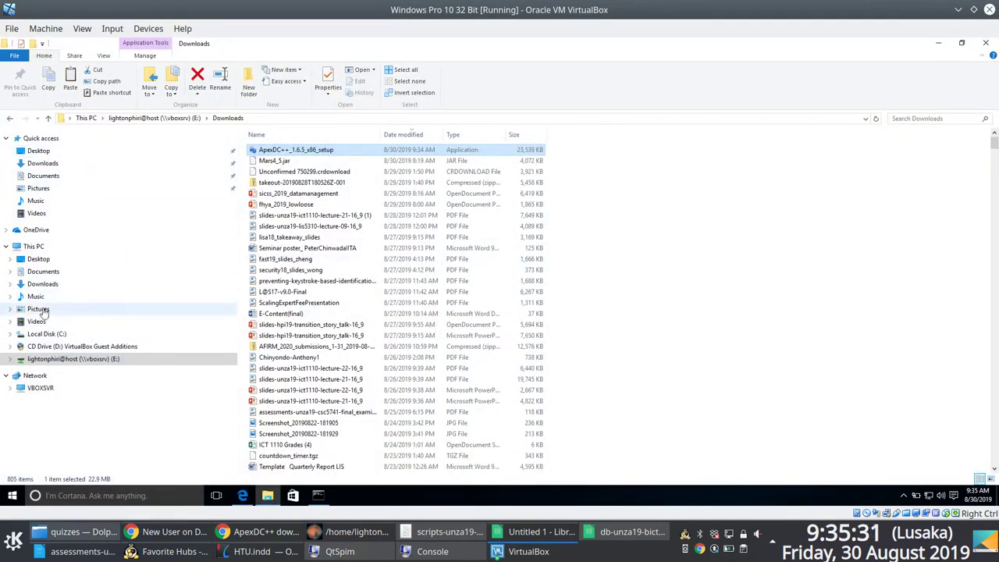
Step: Create a Tools folder on C:, paste the ApexDC++ setup into it and launch it
left_click(47, 333)
right_click(384, 234)
left_click(535, 341)
type("Tools")
key("Return")
left_click(585, 373)
double_click(269, 170)
key("ctrl+v")
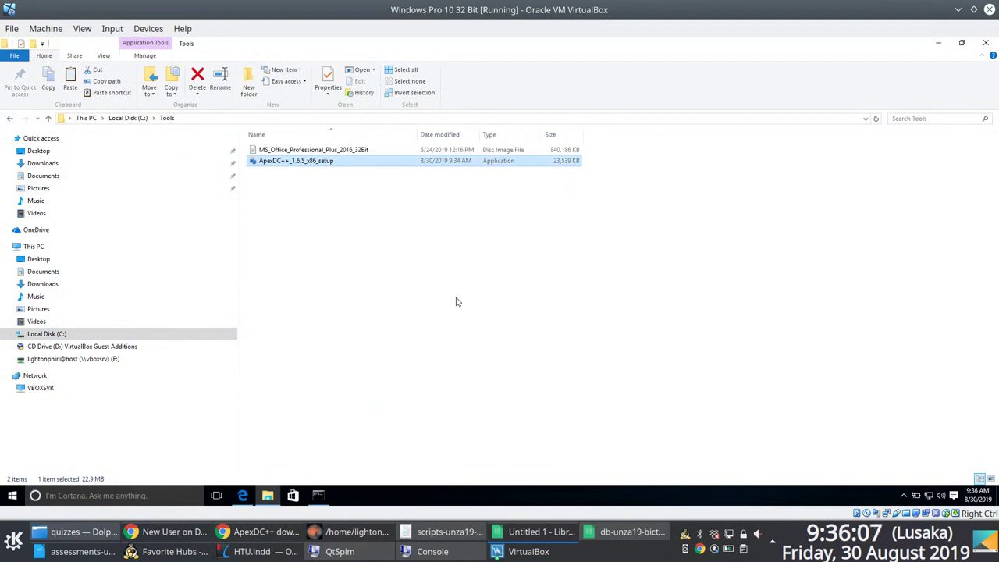
left_click(458, 302)
left_click(308, 162)
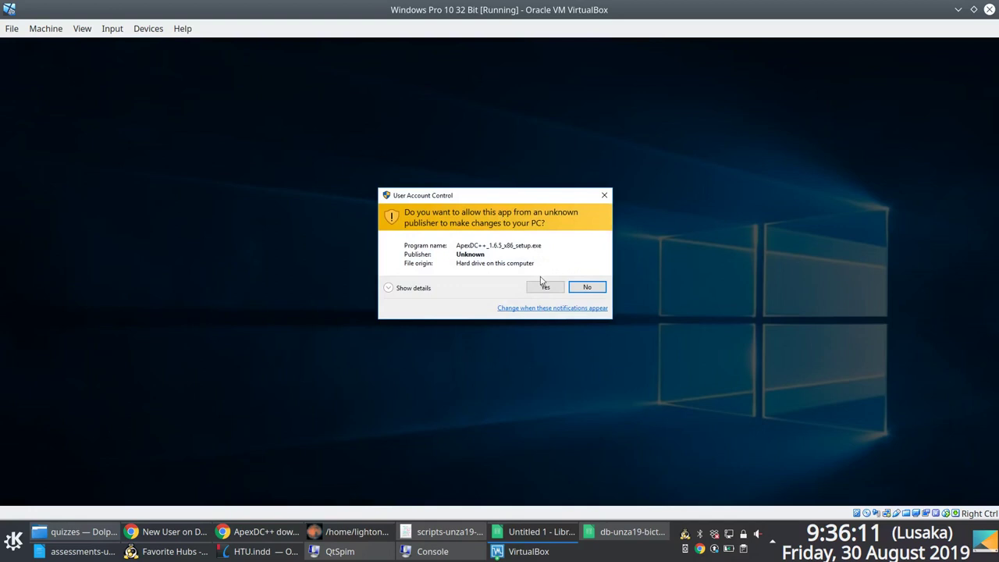
Step: Approve UAC, keep default folders, add the GeoIP database component and start the ApexDC++ install
left_click(538, 287)
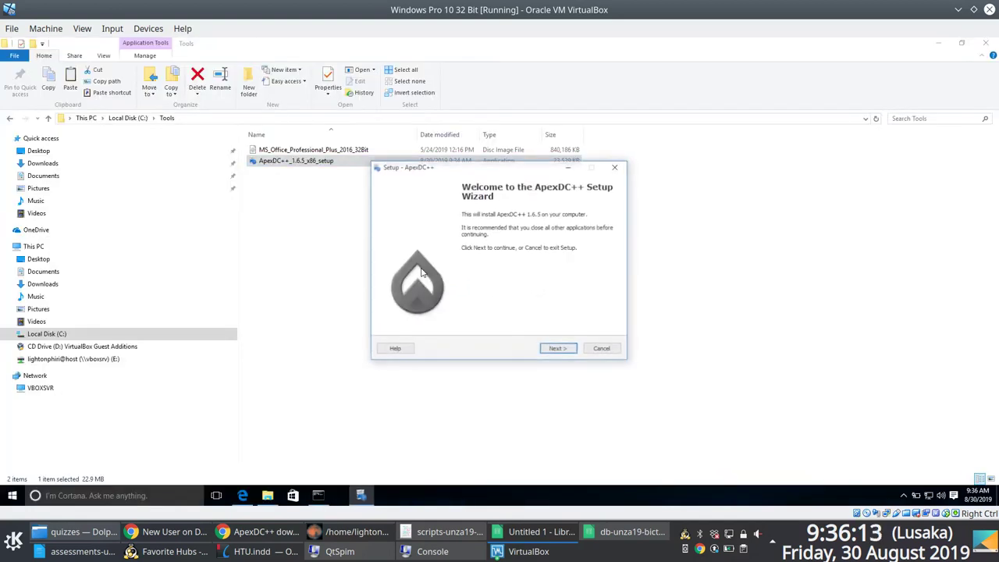
left_click(559, 349)
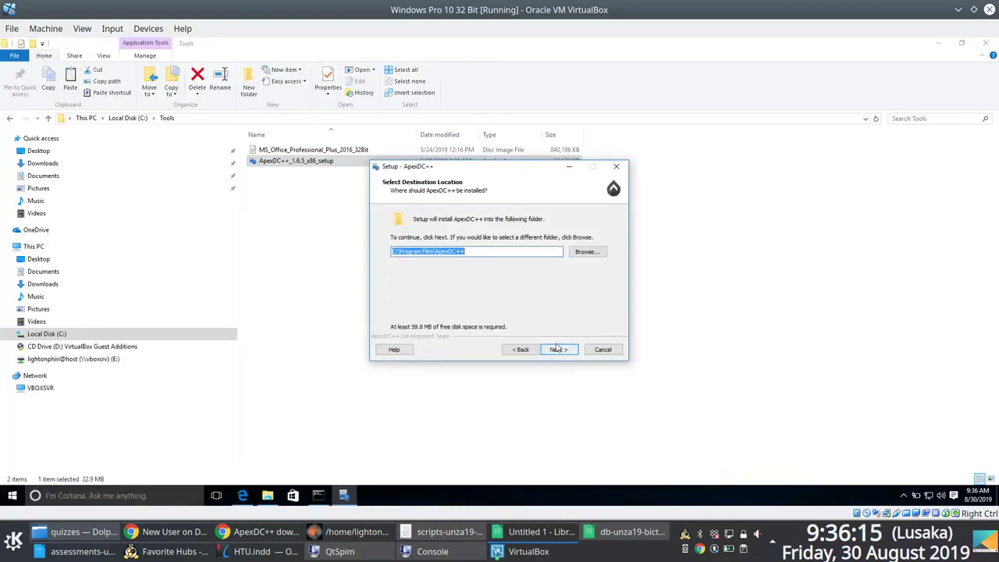
left_click(557, 348)
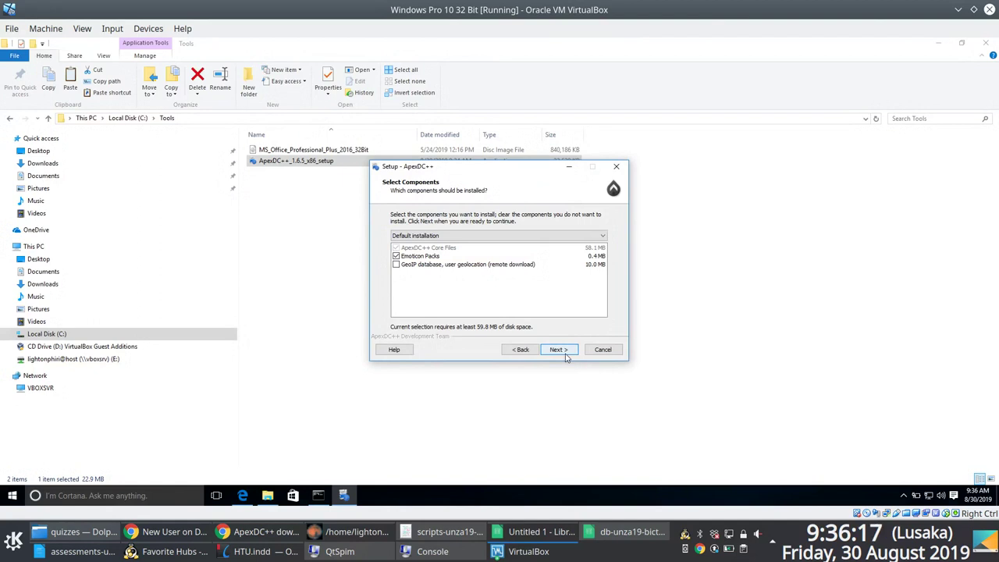
left_click(433, 265)
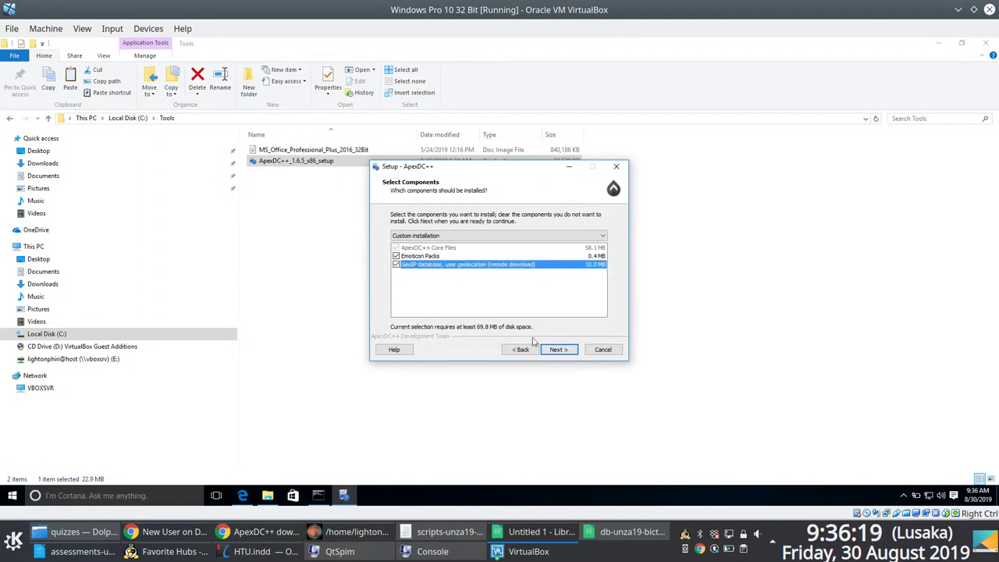
left_click(552, 350)
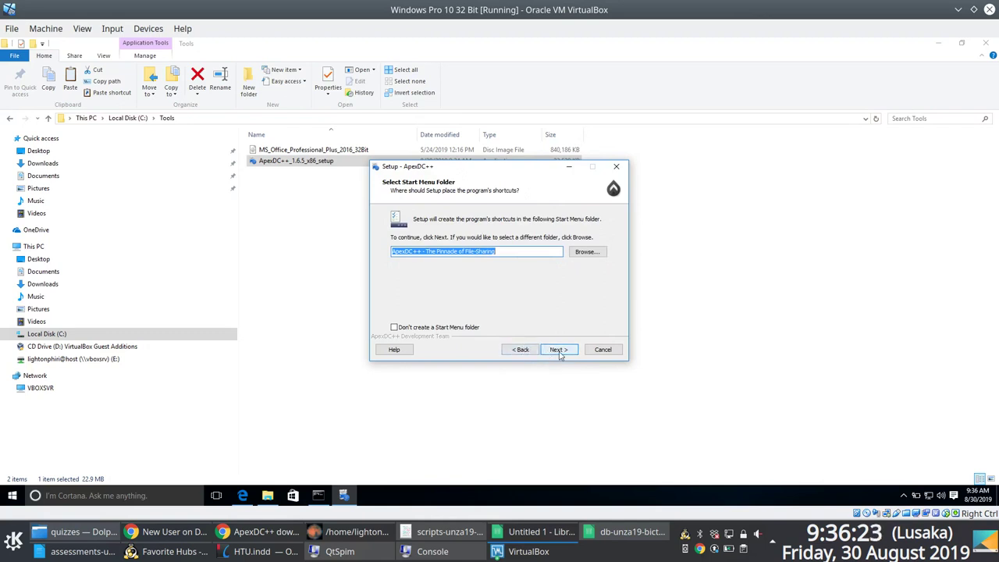
left_click(558, 350)
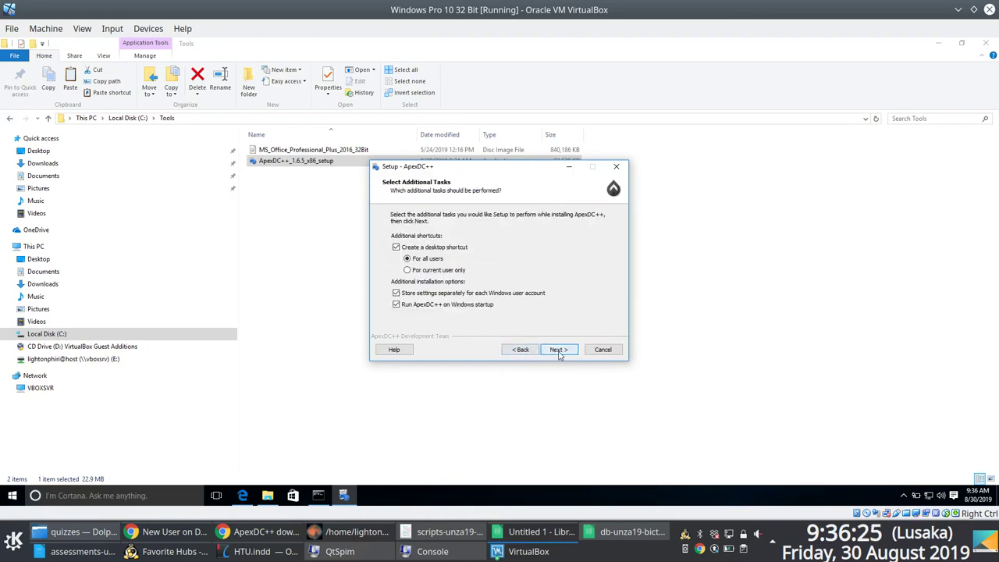
left_click(558, 350)
left_click(560, 350)
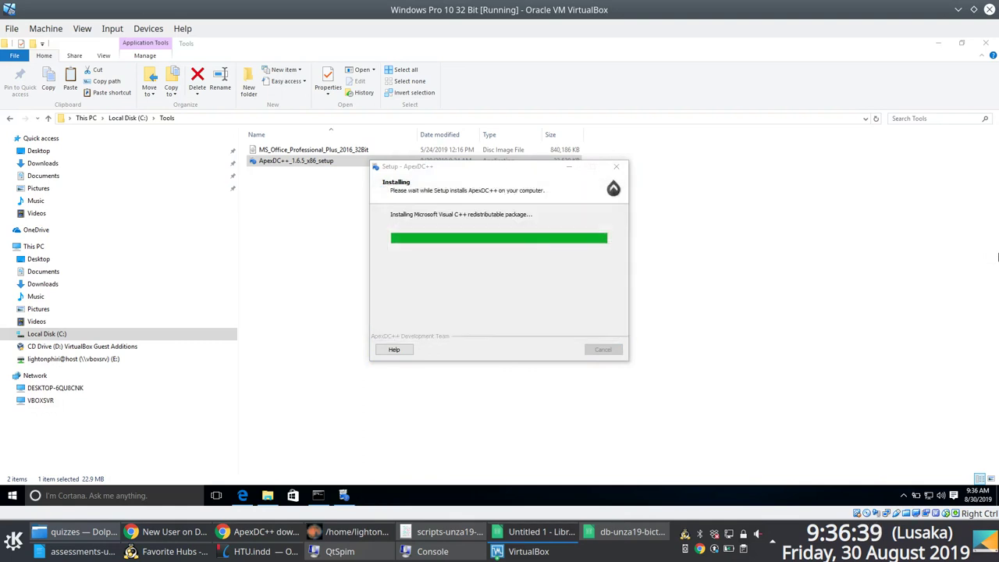
Step: Finish setup, force the Windows restart, and sign back in with the account password
key("Return")
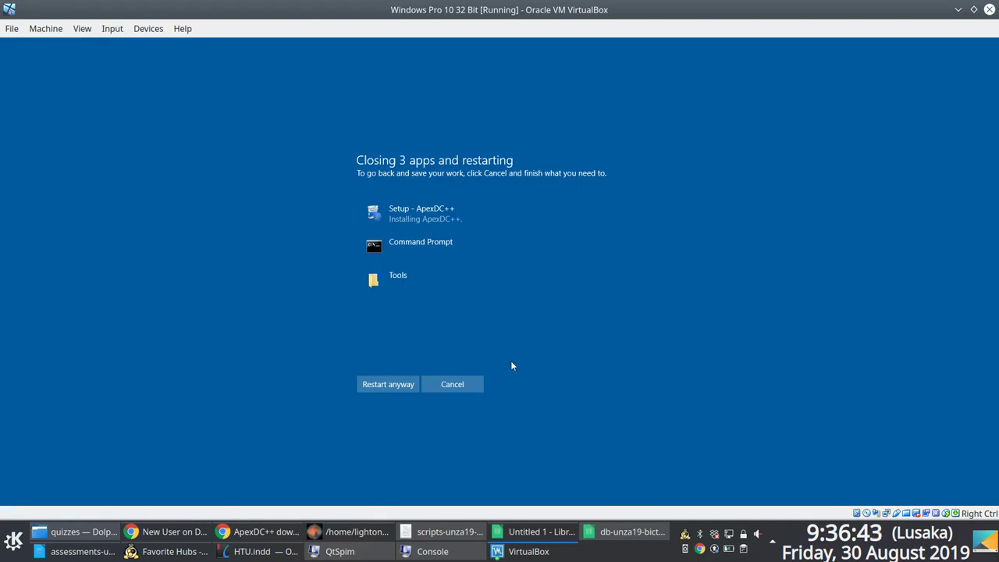
left_click(402, 385)
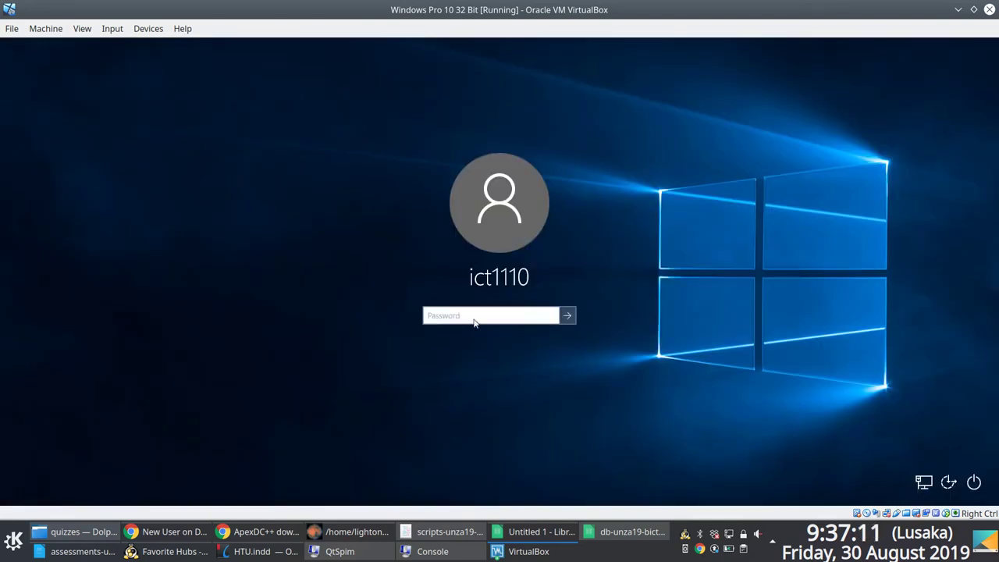
type("*****")
key("Return")
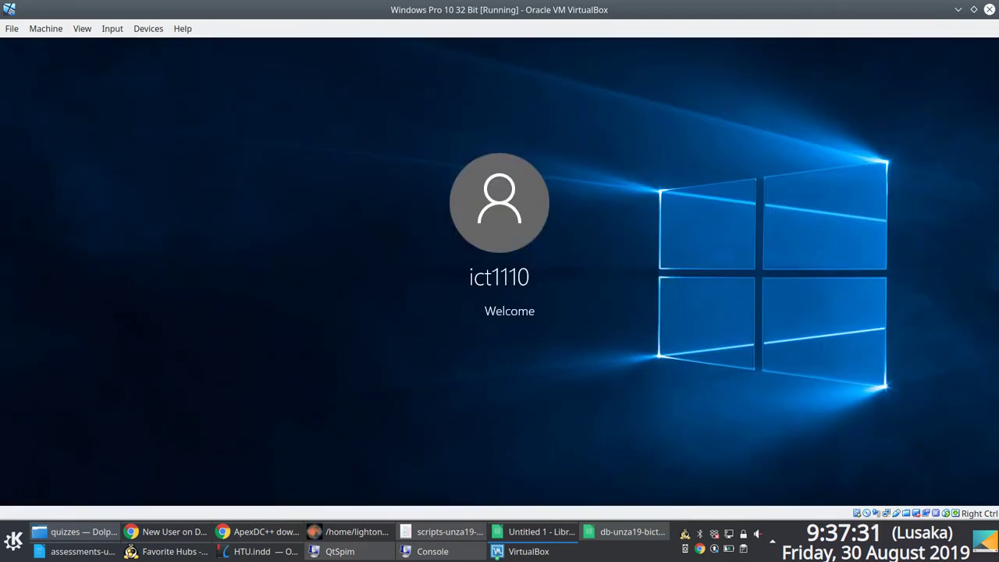
left_click(166, 550)
Step: Open the lecturer's personal homepage on lis.unza.zm in a new Chrome tab
left_click(266, 531)
key("ctrl+t")
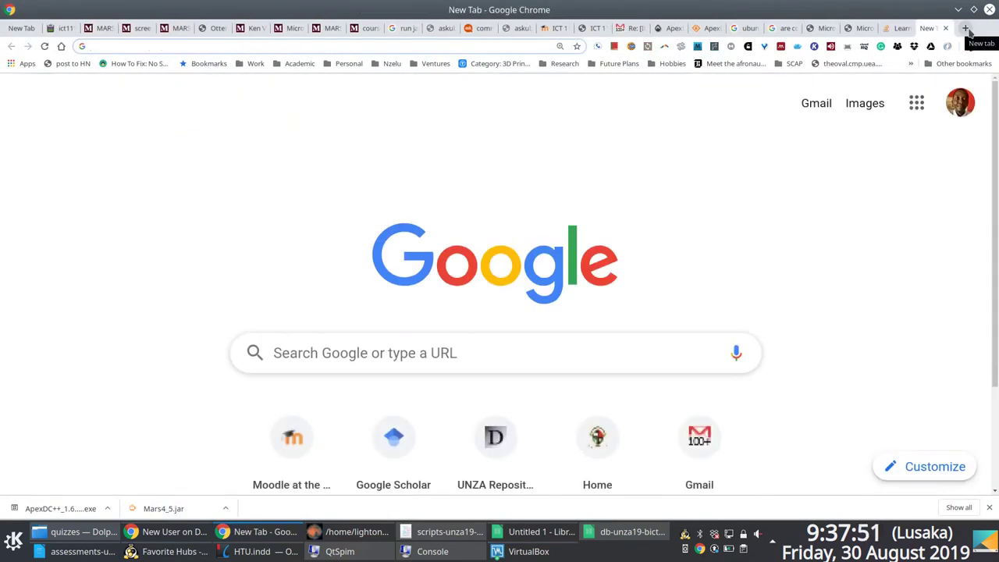
key("Return")
Step: In the drop-down terminal, attempt password ssh logins to zajlis.unza.zm and lis.unza.zm
key("F12")
type("ssh lis@zajlis.unza.zm")
key("Return")
type("********")
key("Return")
key("Return")
type("********")
key("Return")
key("Return")
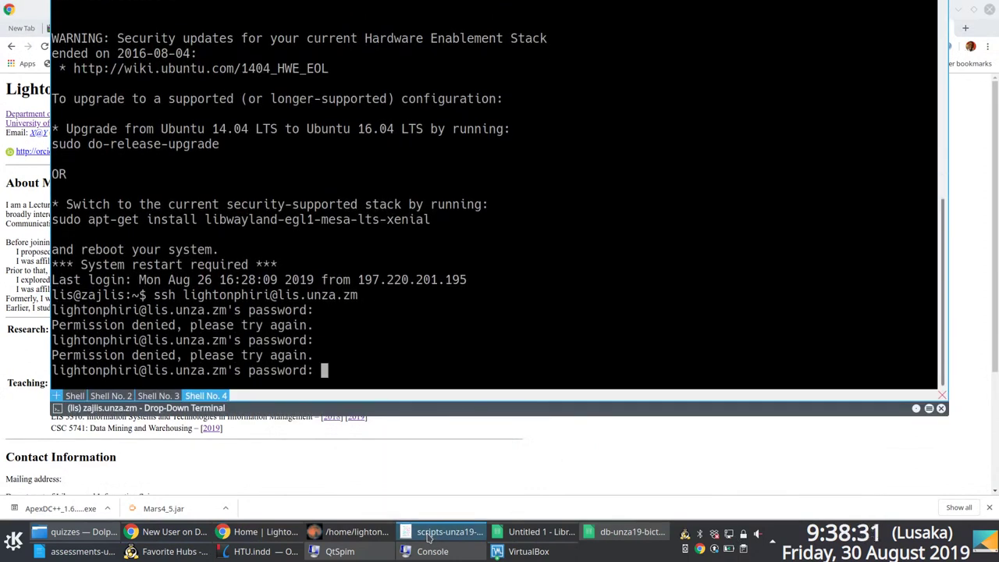
type("********")
Step: Run ip address in the terminal, then begin a new favourite hub entry in LinuxDC++
key("Return")
type("b")
key("BackSpace")
type("ip address")
key("Return")
scroll(468, 195, "up", 1)
key("F12")
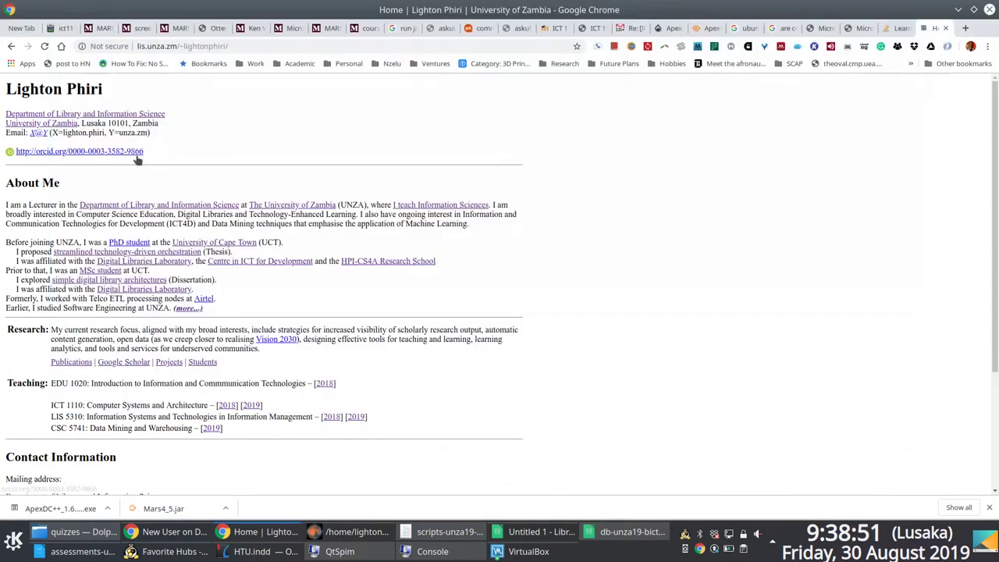
left_click(166, 551)
left_click(23, 235)
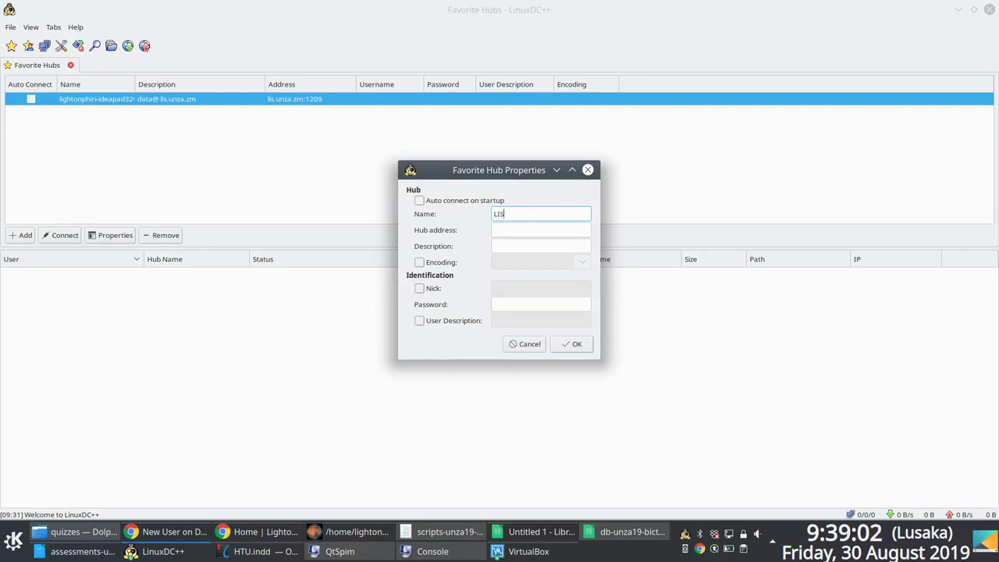
Step: Enter hub name LISDCHub and address 192.168.99.40, then enable a custom nick
type("LISDCHub")
left_click(541, 229)
type("192.168.99.40:1209")
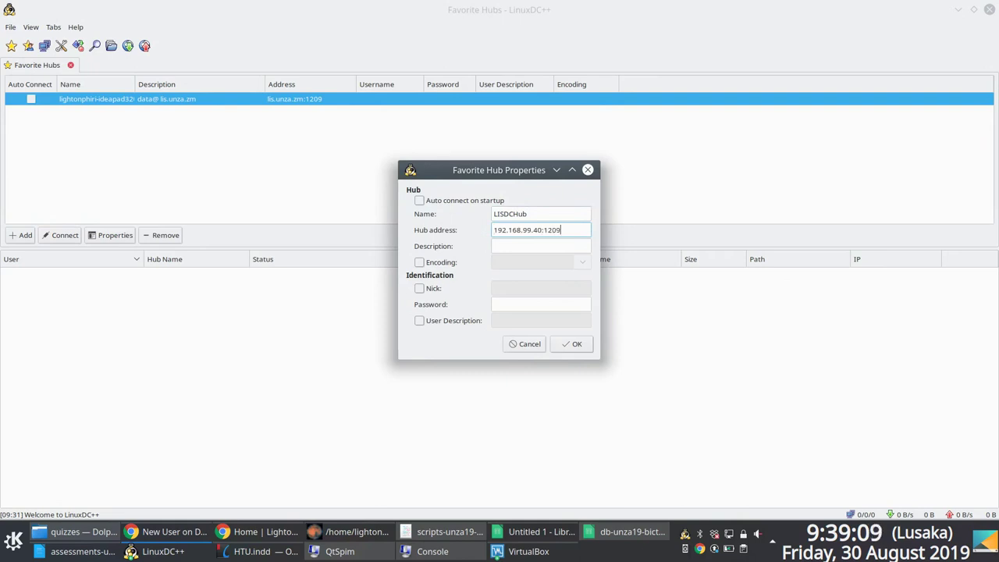
key("Tab")
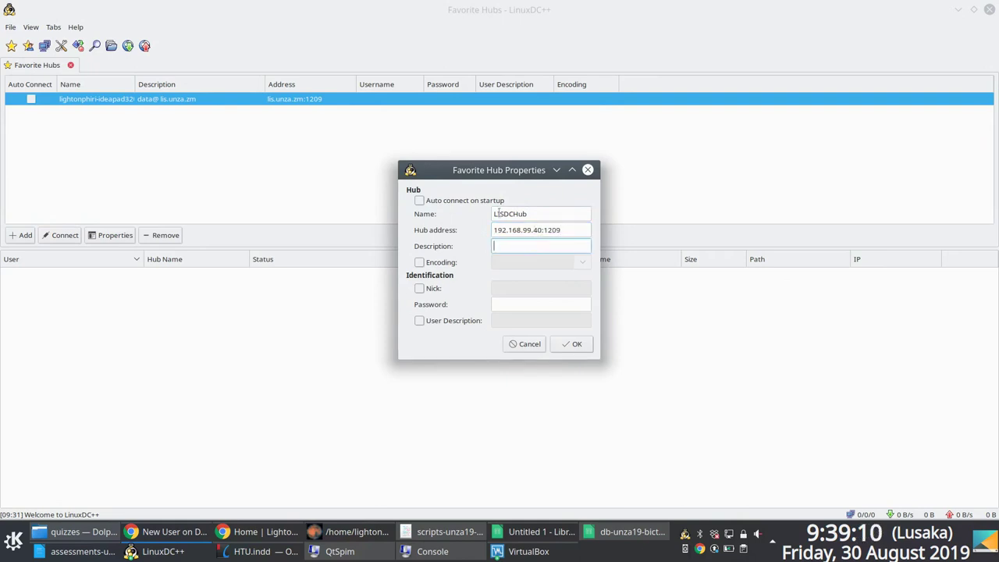
left_click(429, 289)
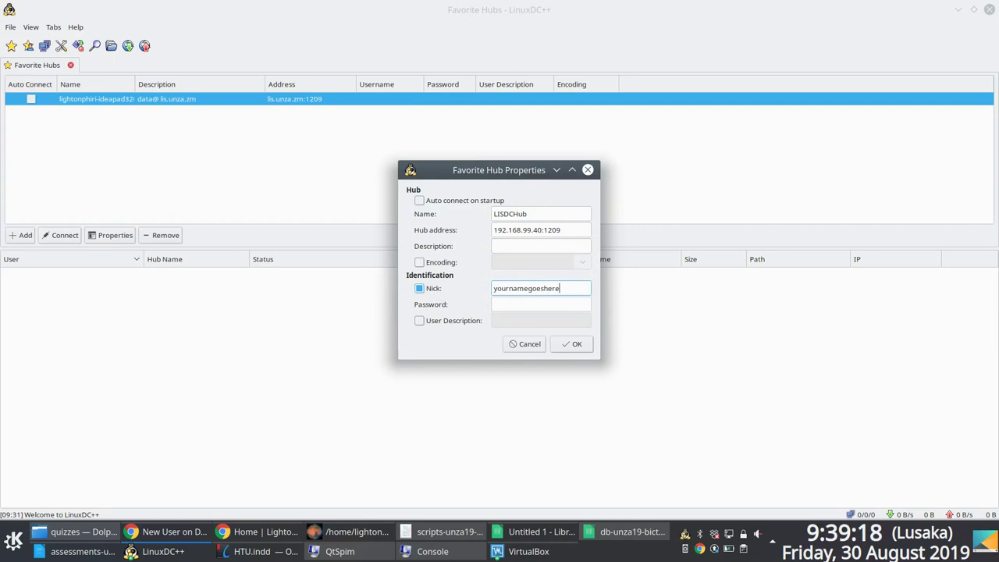
Step: Save LISDCHub, connect to it, enlarge the user list and request microdc2_UNZA's file list
left_click(560, 347)
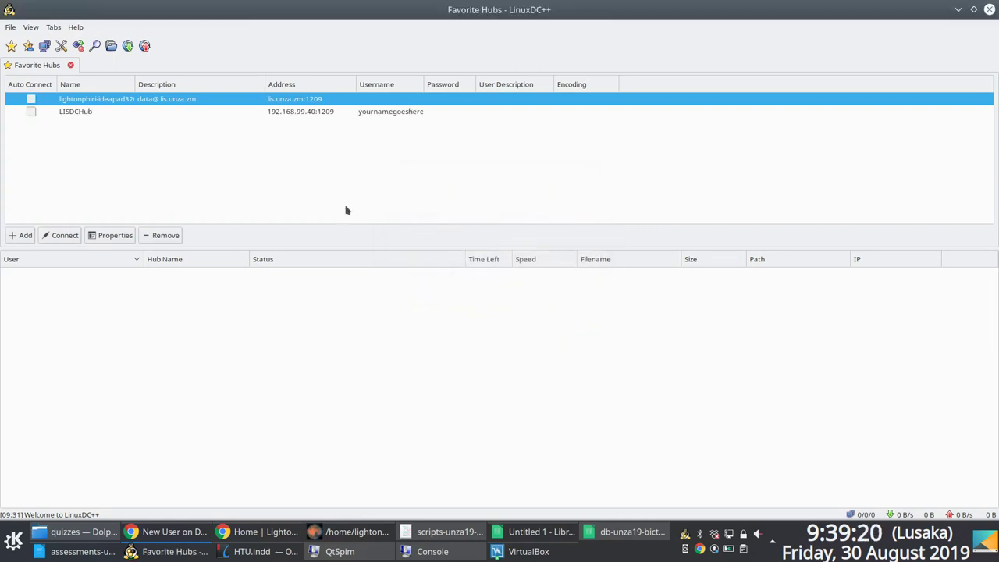
right_click(85, 115)
left_click(114, 134)
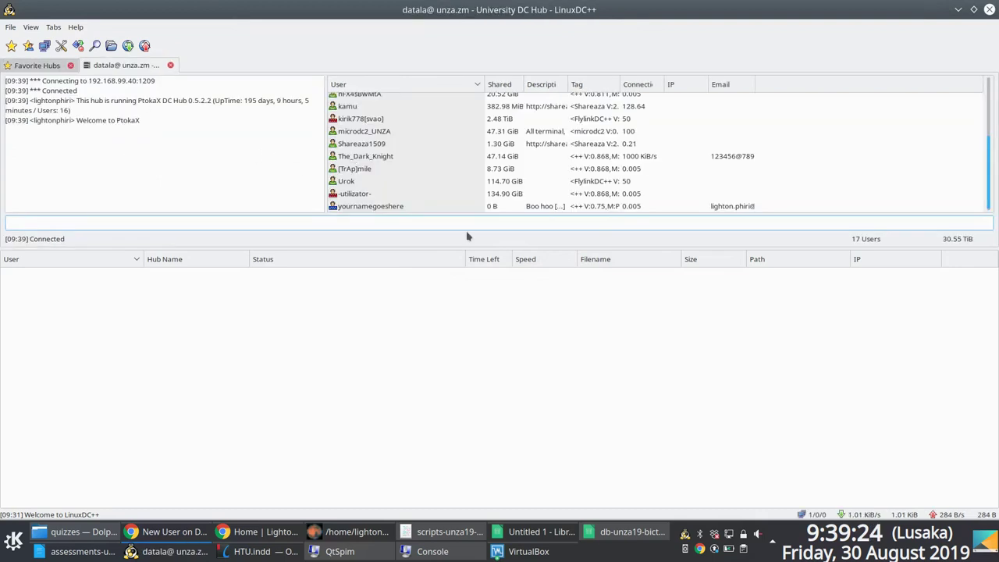
left_click_drag(452, 248, 454, 378)
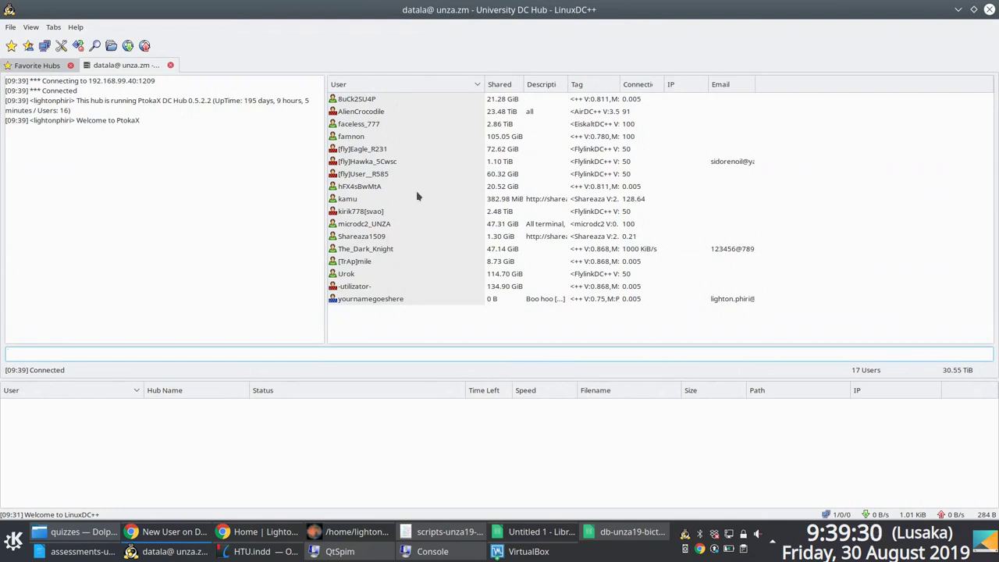
left_click(371, 226)
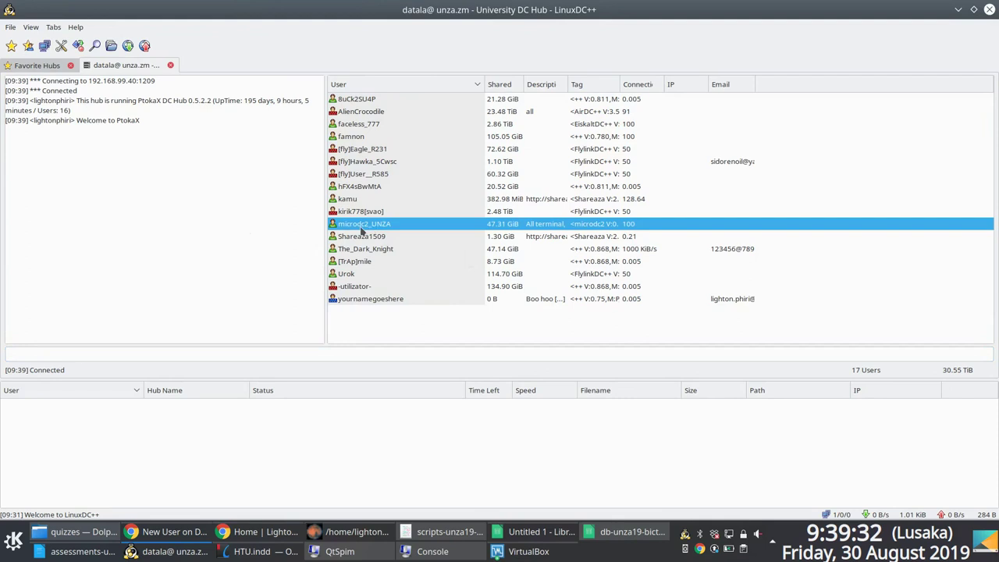
right_click(361, 227)
left_click(398, 247)
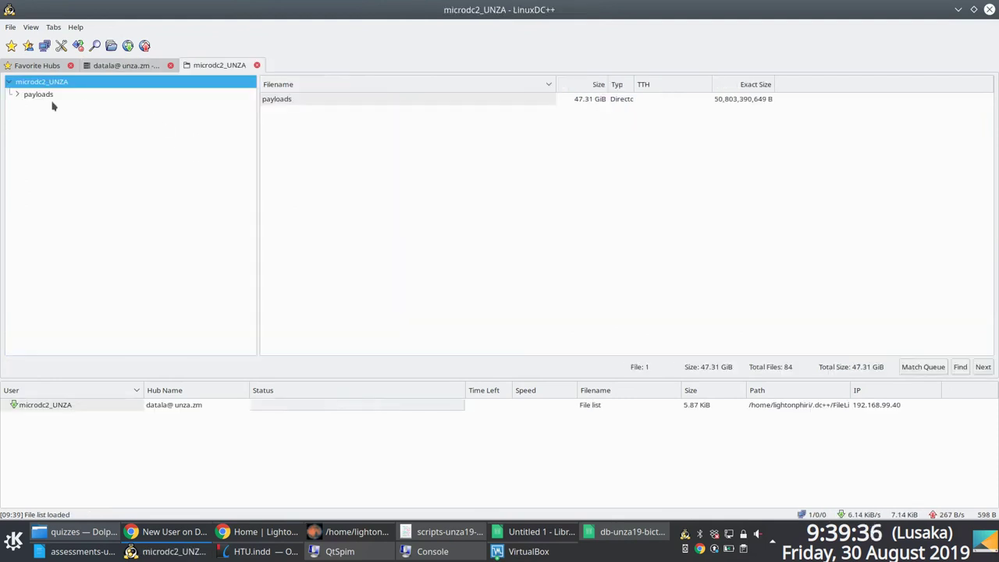
Step: Expand payloads and view the books, movies, music and software folders
left_click(16, 95)
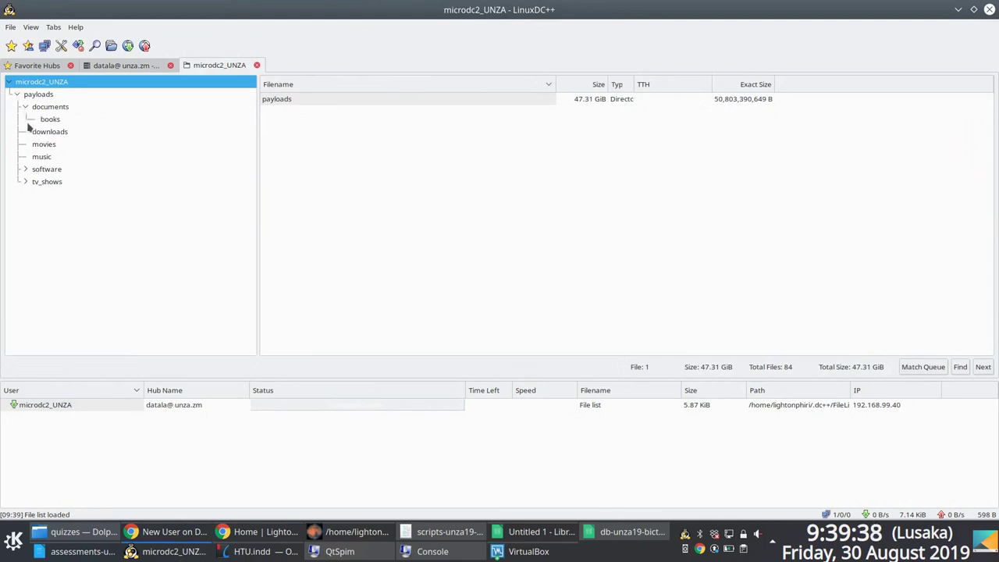
left_click(47, 120)
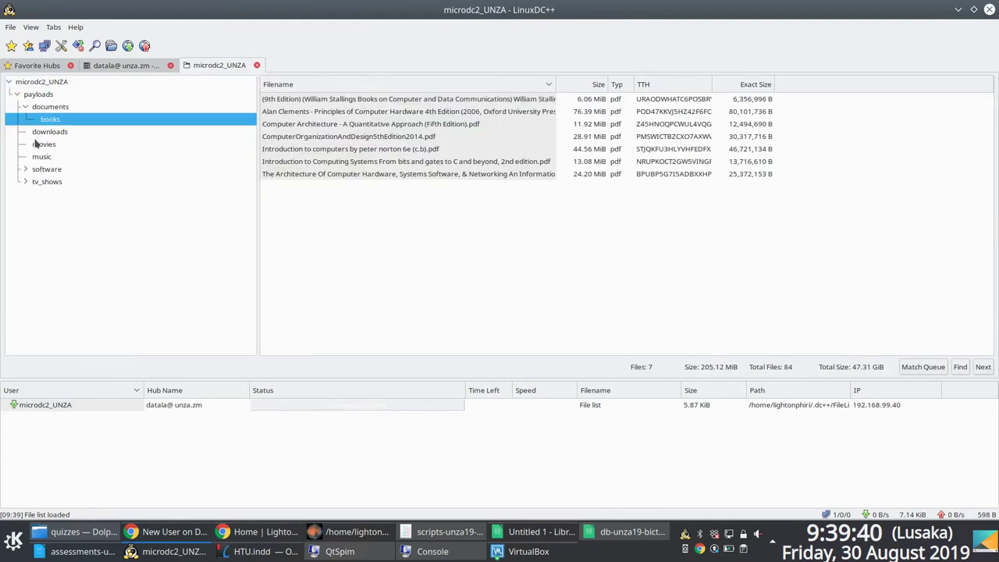
left_click(35, 145)
left_click(35, 157)
left_click(32, 169)
left_click(27, 170)
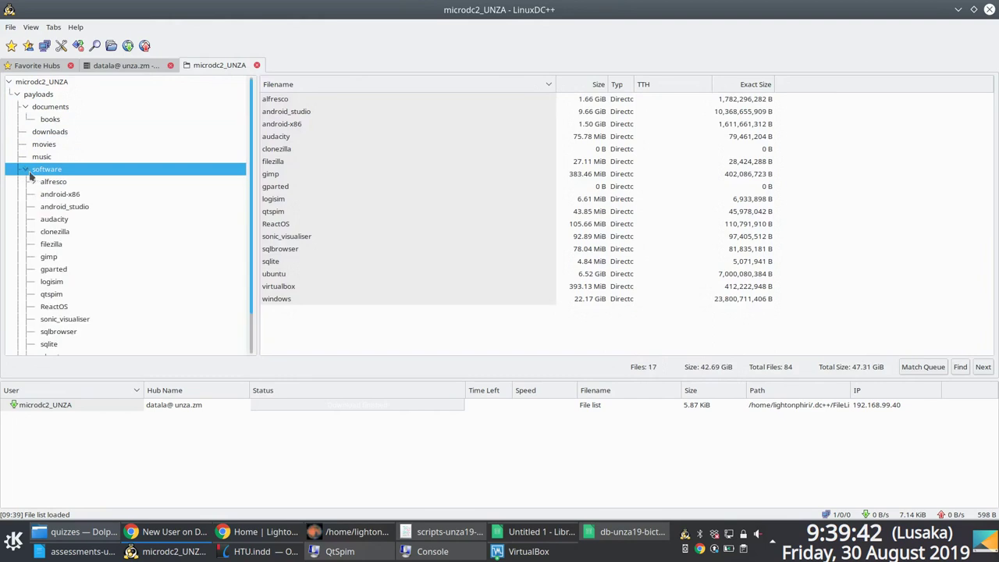
Step: Browse the audacity, android_studio, android-x86 and alfresco subfolders, then open tv_shows
left_click(60, 218)
left_click(66, 207)
left_click(66, 195)
left_click(53, 181)
left_click(51, 171)
scroll(53, 175, "down", 2)
left_click(49, 350)
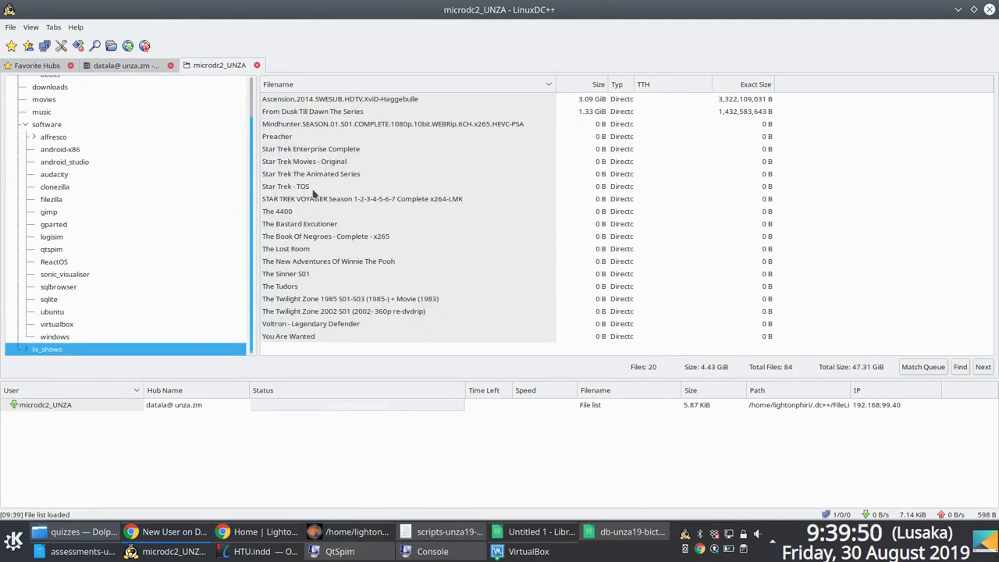
left_click(284, 151)
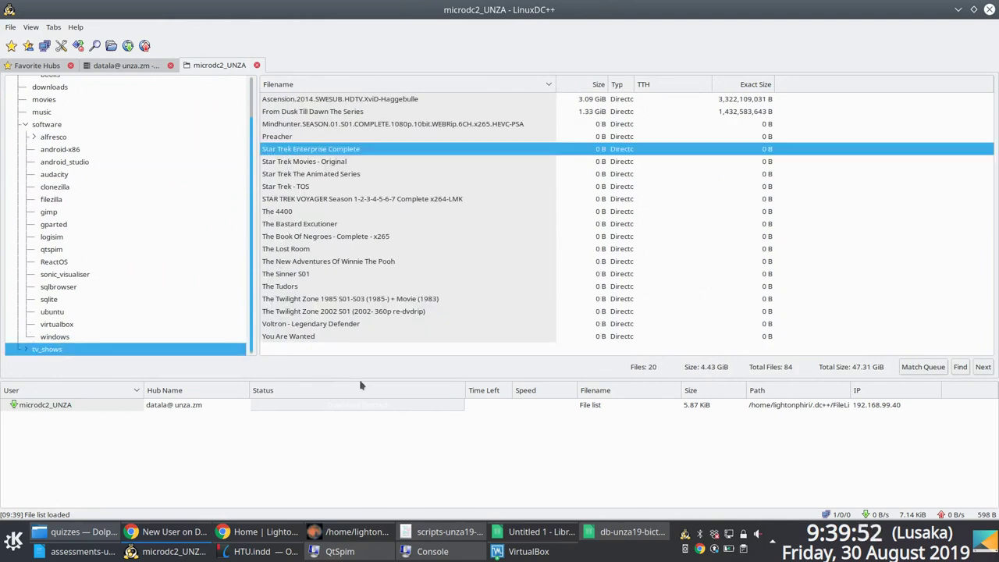
Step: In the Windows VM, allow ApexDC++ through the firewall and close the Settings window
left_click(515, 550)
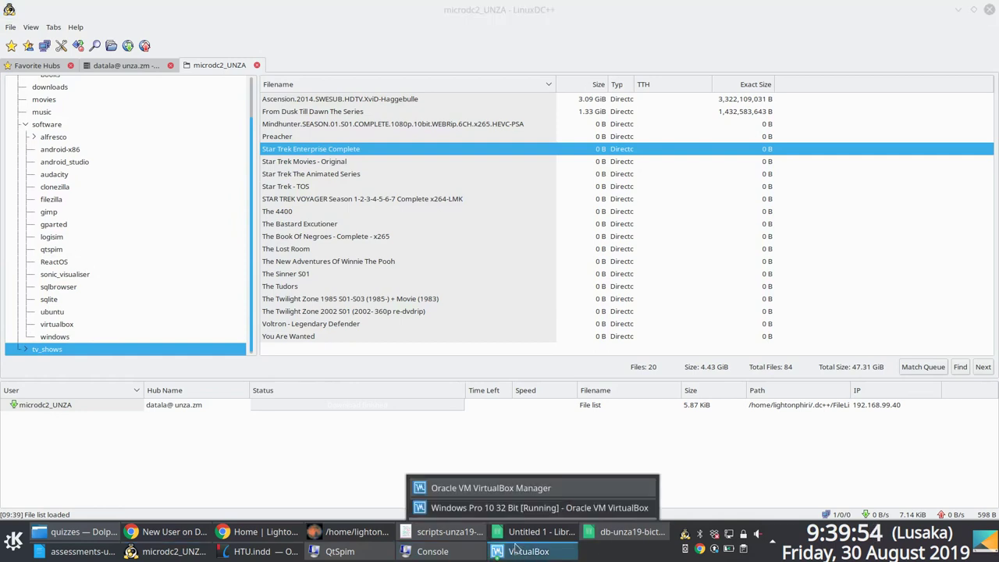
left_click(499, 507)
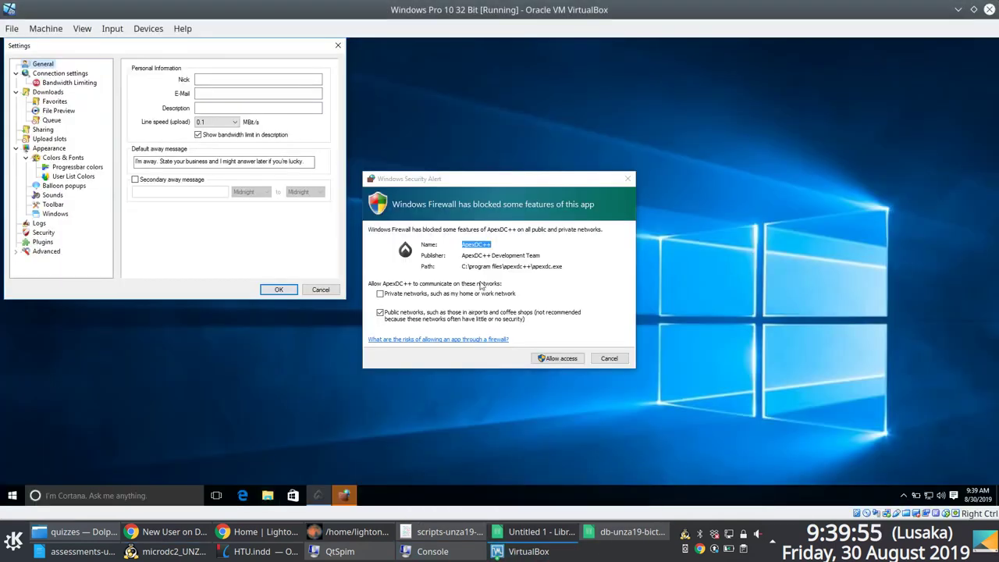
left_click(568, 359)
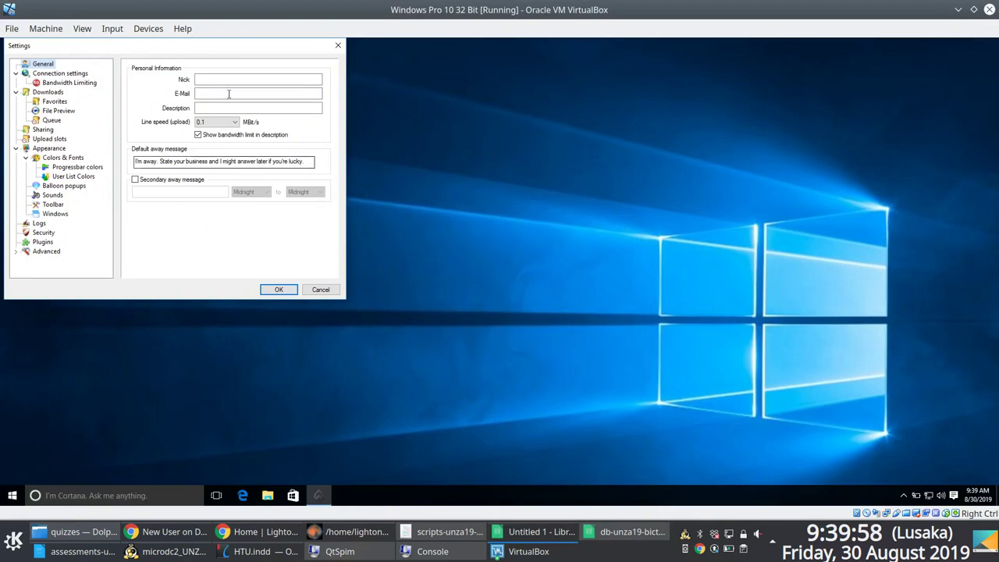
left_click_drag(241, 45, 525, 110)
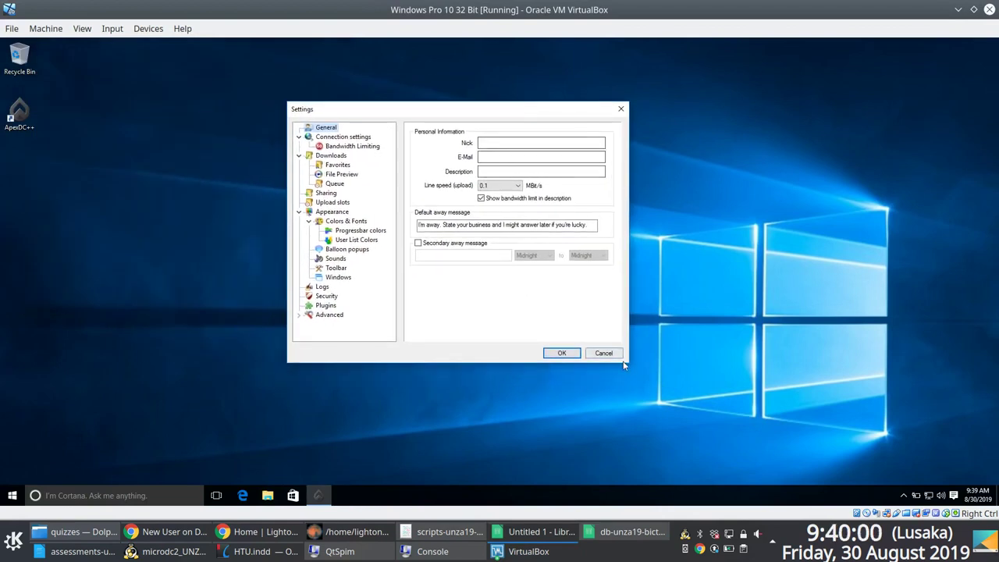
left_click(620, 109)
Step: Launch another ApexDC++ instance from the Start search for 'apex' and maximize it
left_click(12, 495)
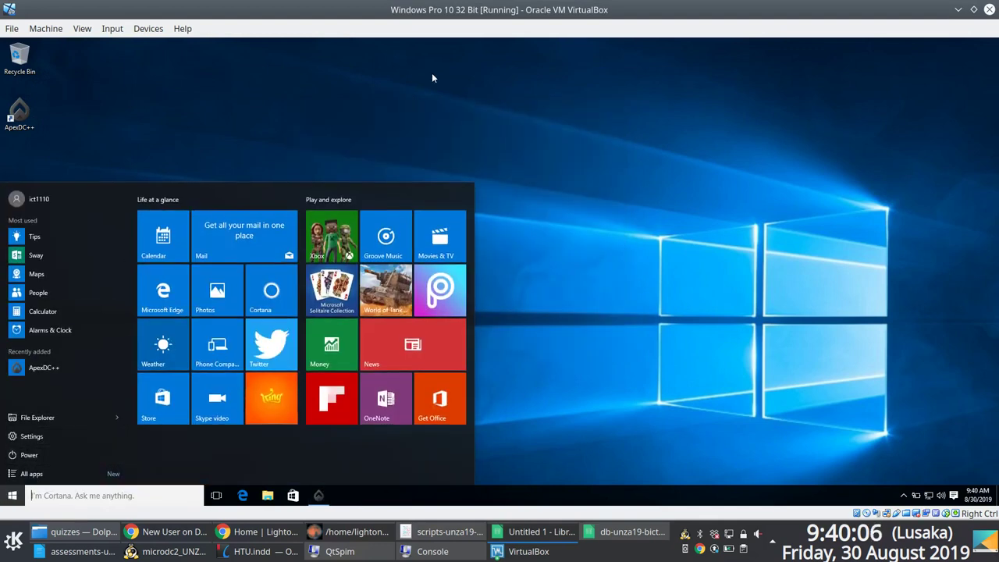
type("apex")
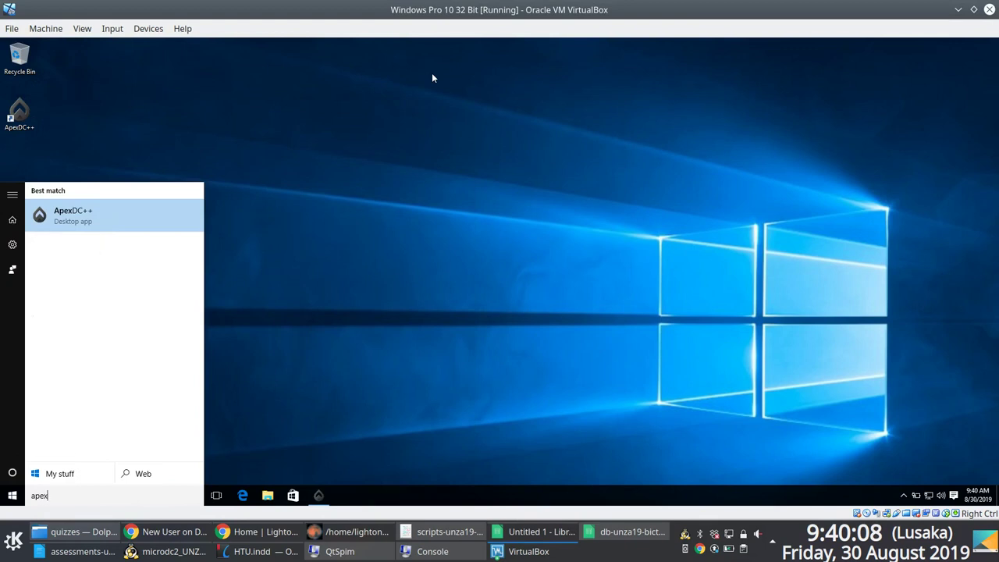
left_click(69, 218)
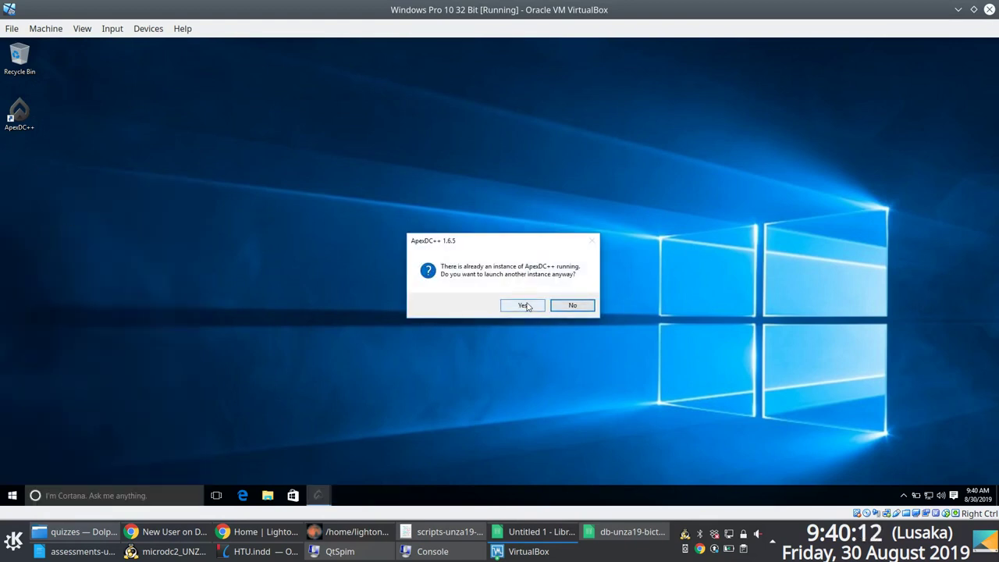
left_click(569, 306)
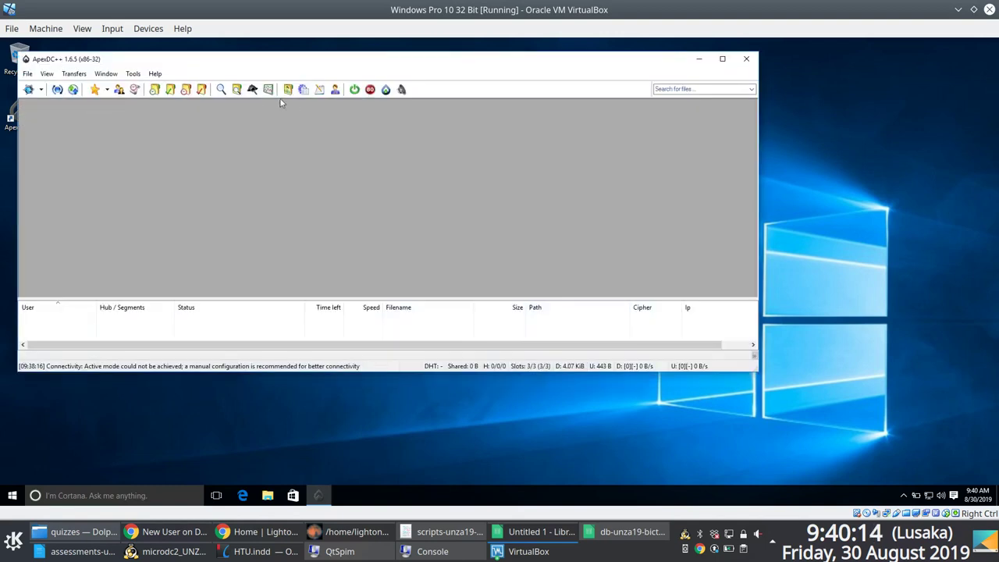
double_click(363, 59)
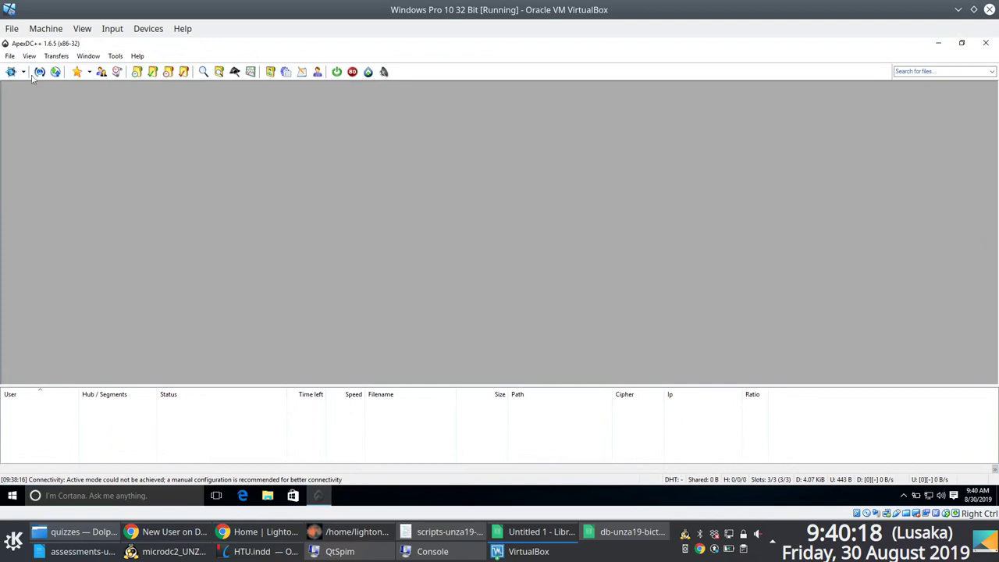
Step: Open ApexDC++ Settings and fill in the nick and e-mail fields
left_click(10, 55)
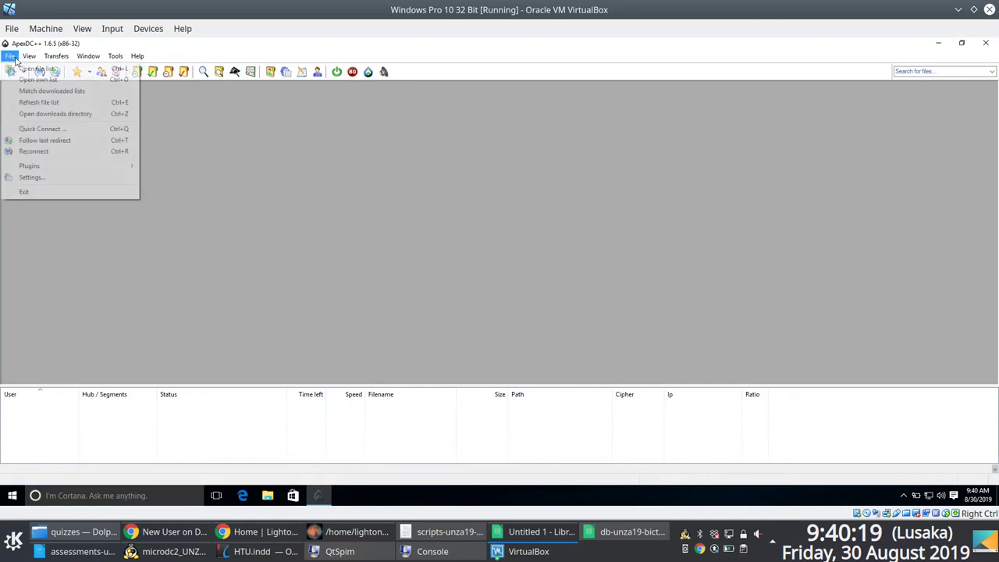
left_click(33, 177)
left_click_drag(192, 45, 432, 124)
left_click(444, 158)
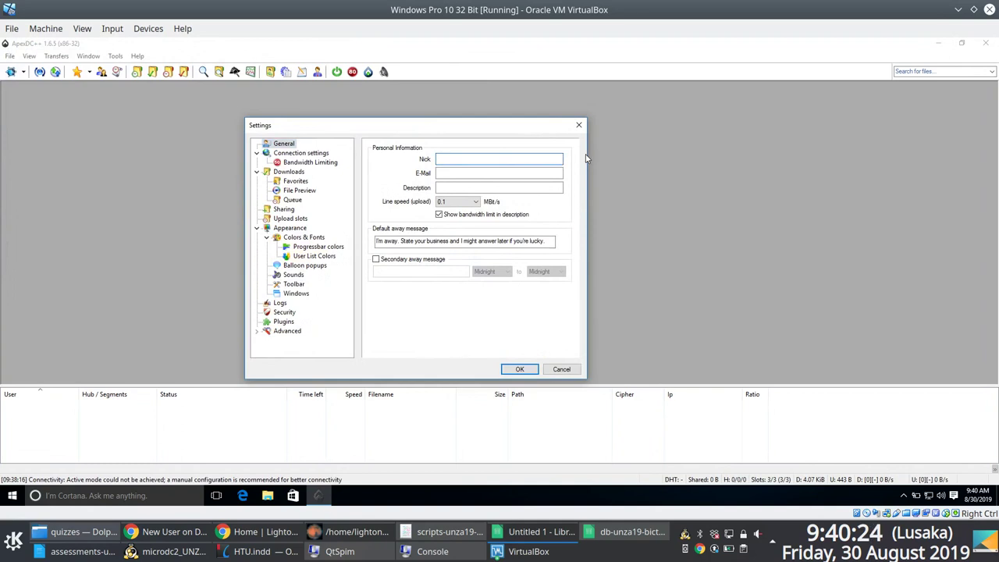
type("youtuse")
key("BackSpace")
key("BackSpace")
key("BackSpace")
type("yourusername")
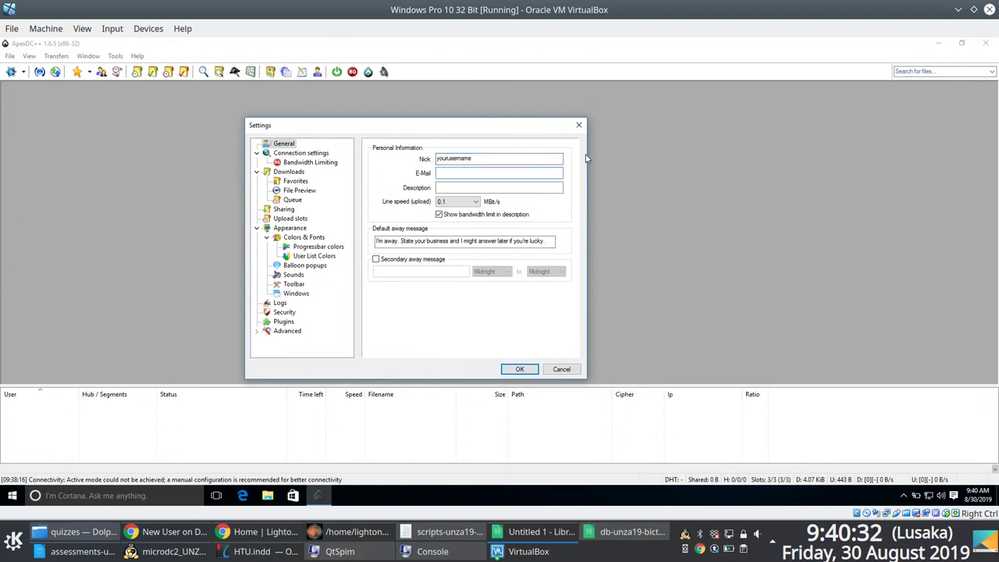
type("youremailaddress@address")
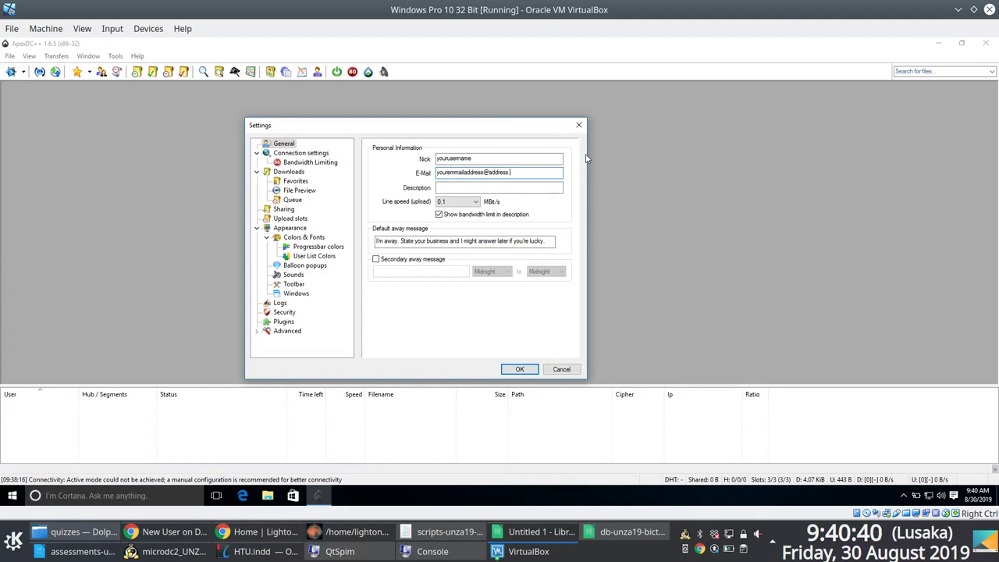
Step: Enter the description 'anything' and save the settings with OK
key("Tab")
type("anything")
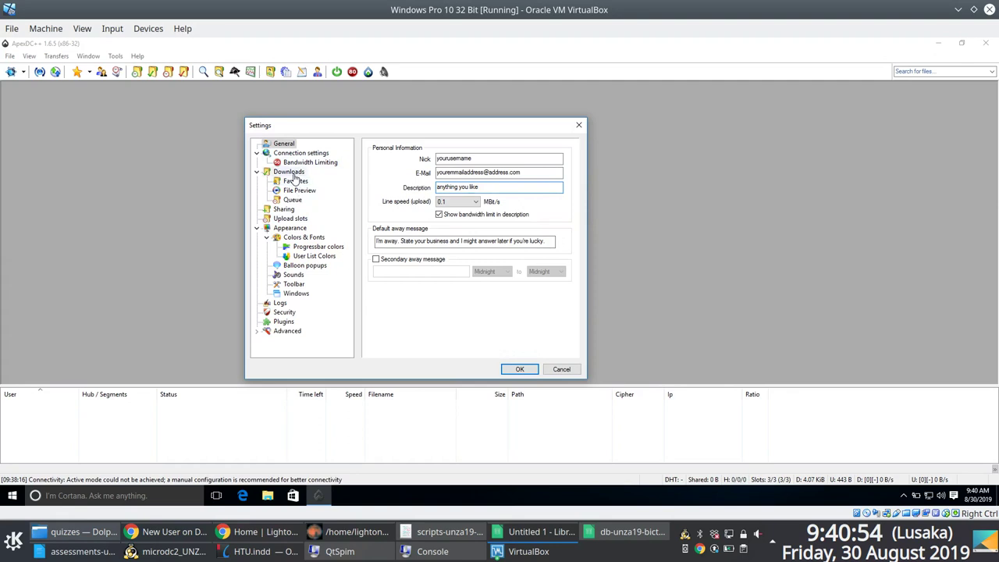
left_click(293, 174)
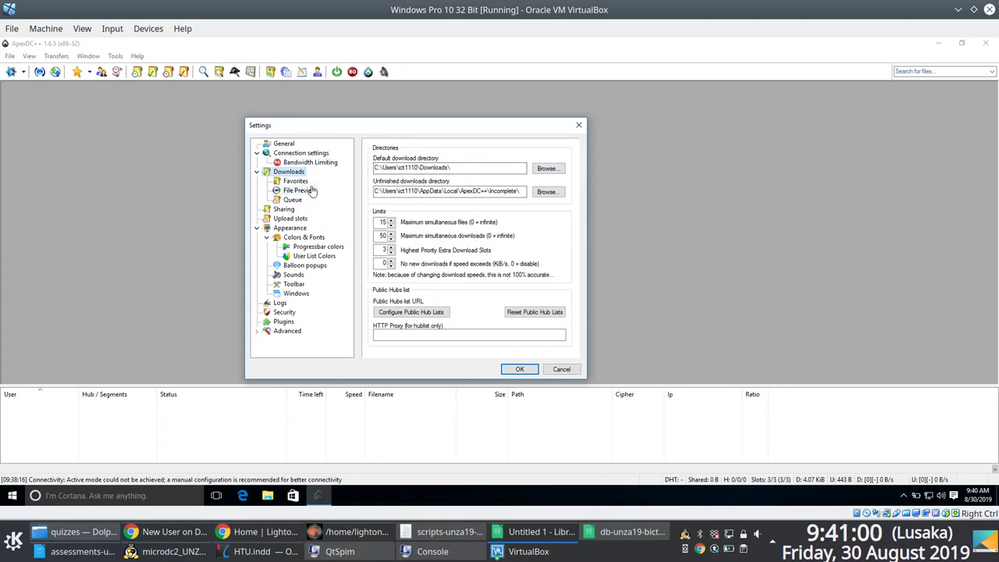
left_click(283, 144)
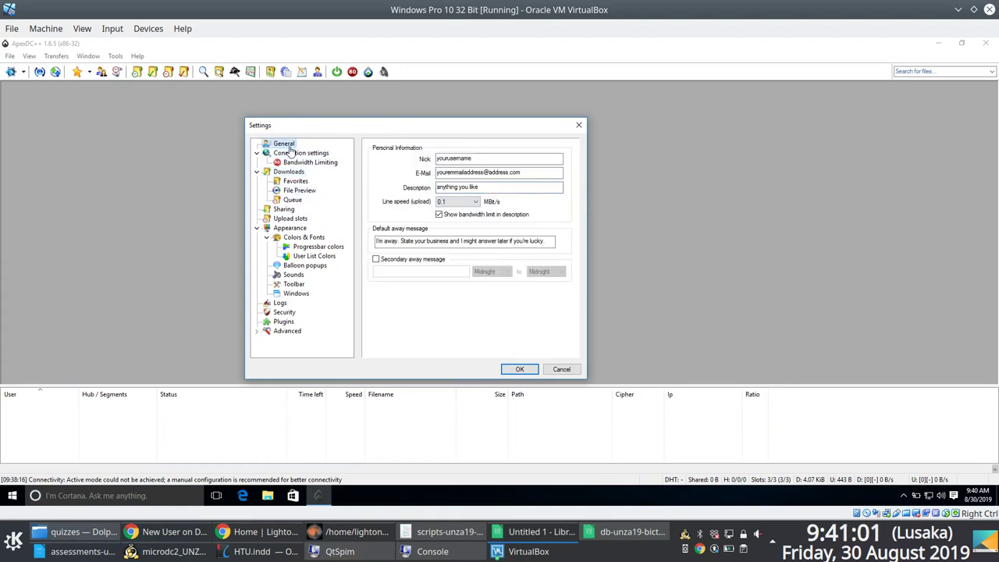
Step: Close the settings and dismiss the File menu without choosing a command
left_click(519, 369)
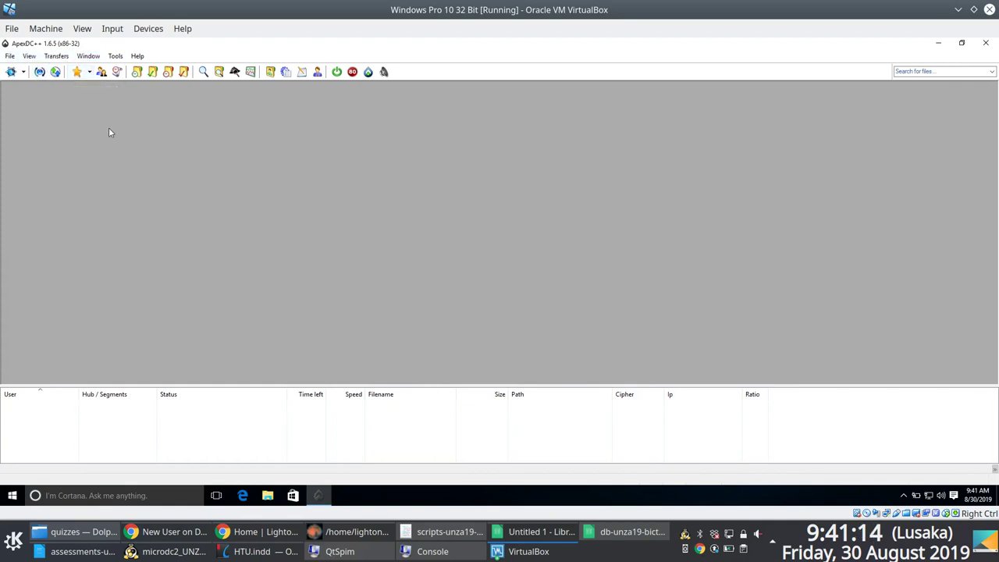
left_click(10, 56)
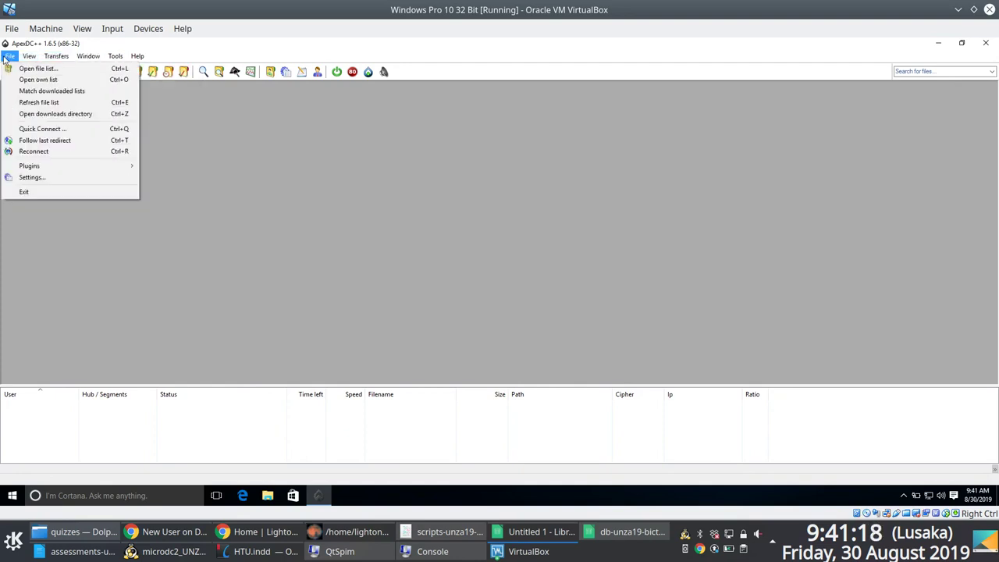
left_click(243, 221)
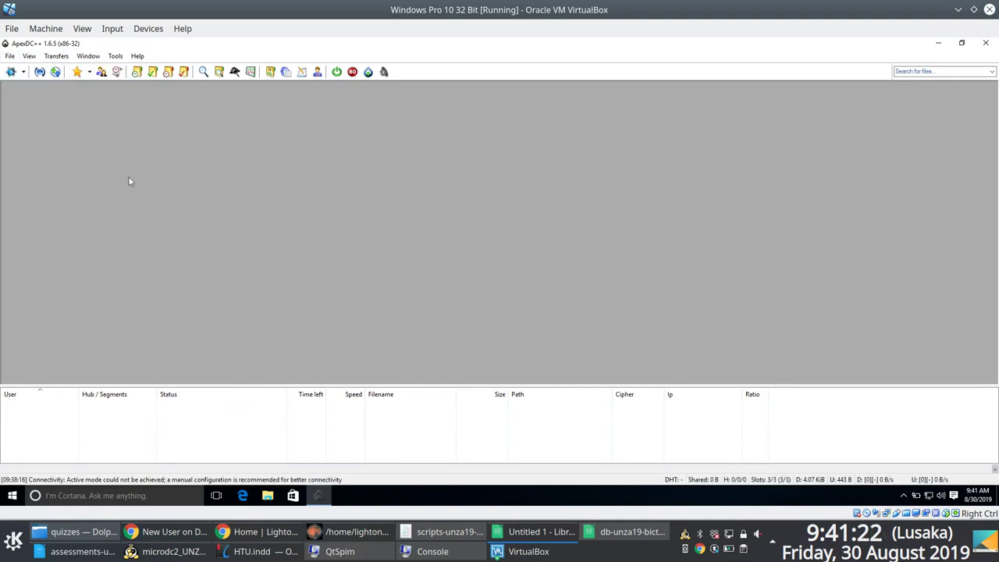
Step: Start a new favourite hub entry from the Favorite Hubs list and reposition its properties dialog
left_click(78, 73)
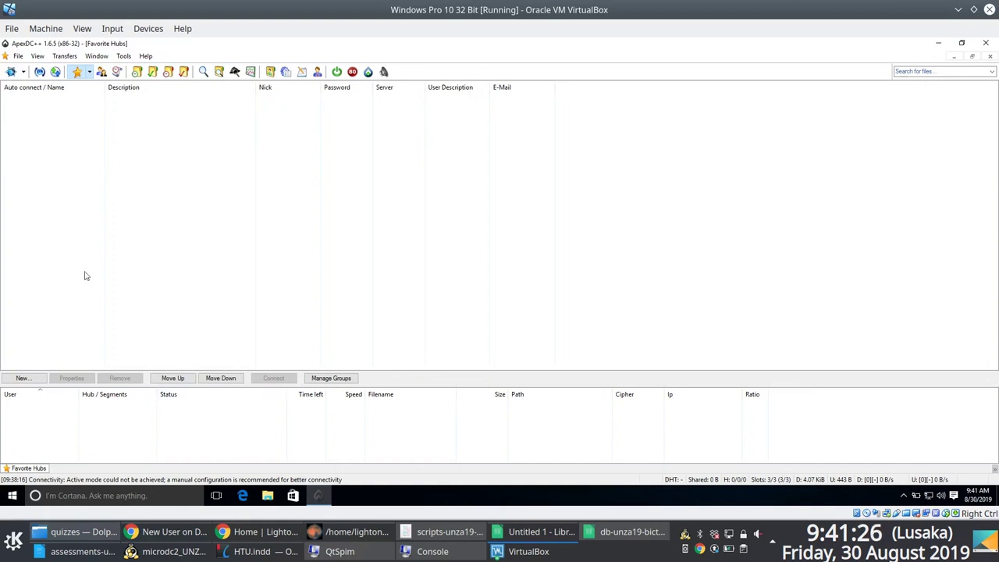
left_click(23, 377)
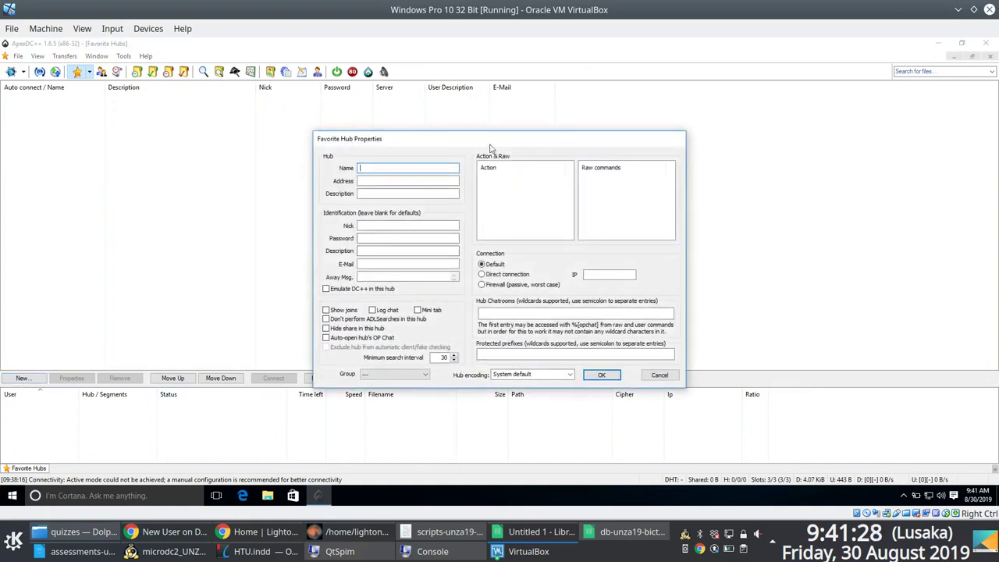
left_click_drag(491, 144, 452, 94)
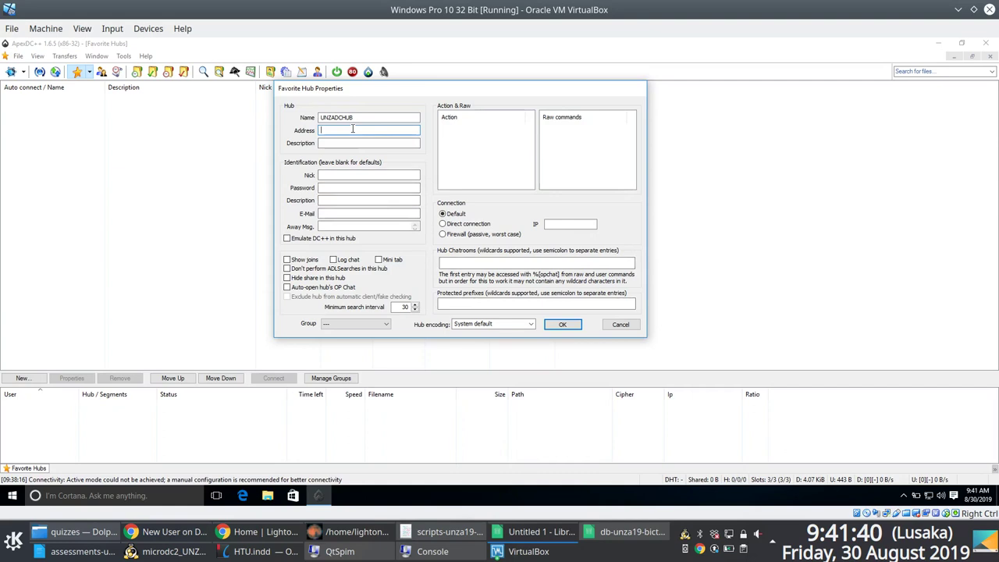
Step: In a new Kate document, paste 192.168.99.40 under the heading 'Hub address to use:'
left_click(455, 531)
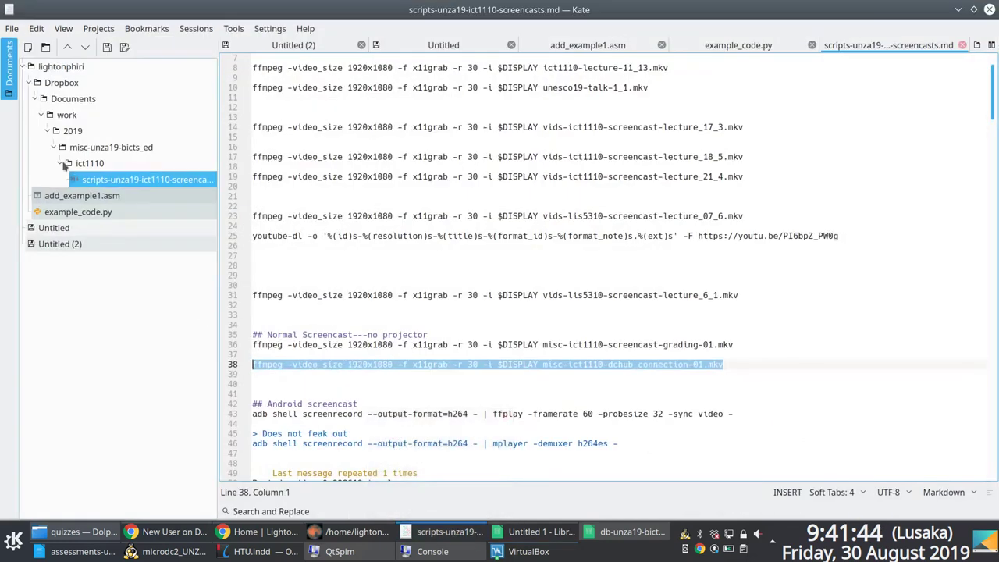
left_click(28, 48)
type("192.168.99.40")
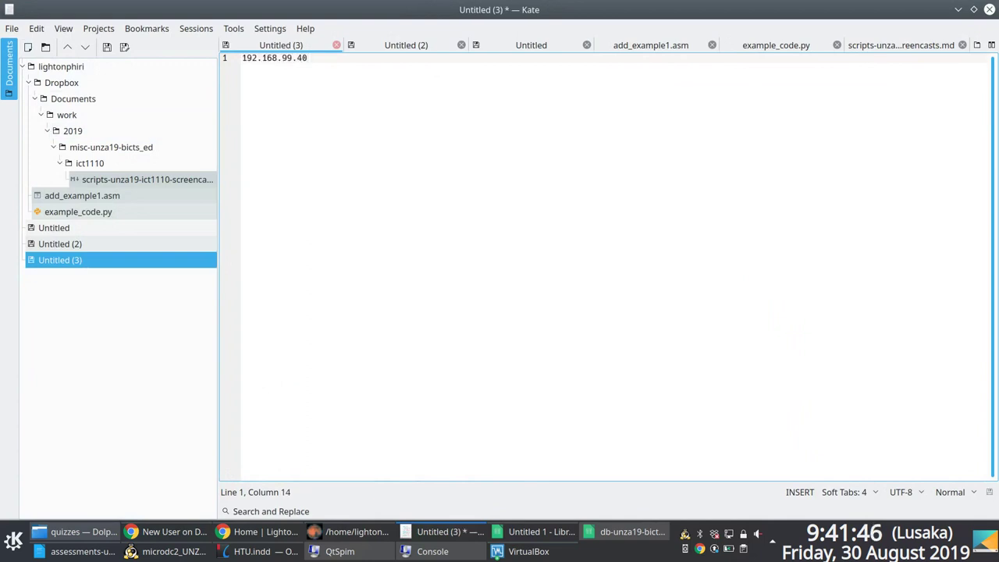
scroll(437, 226, "up", 10, "ctrl")
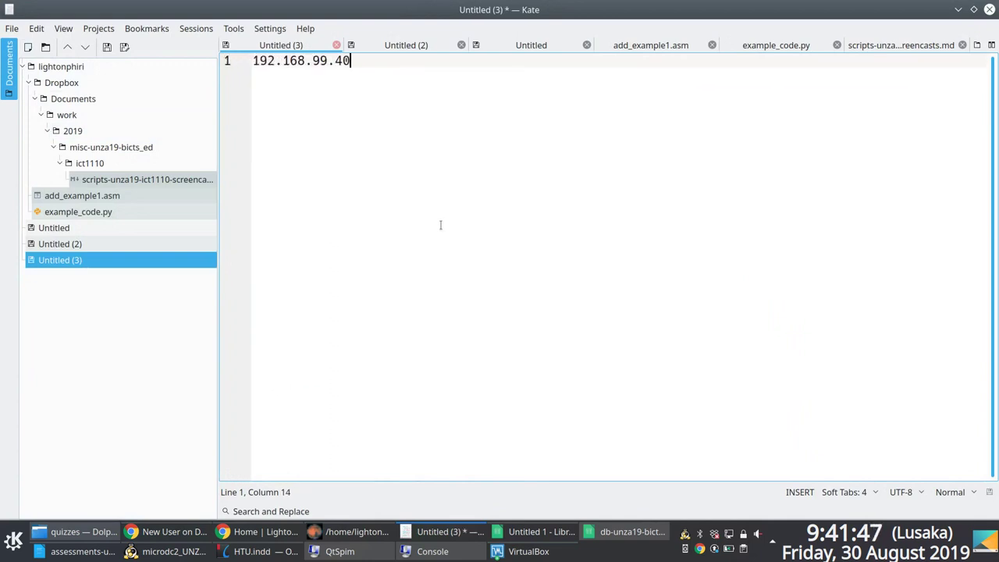
left_click(298, 60)
key("Return")
key("Return")
key("Return")
key("Up")
key("Up")
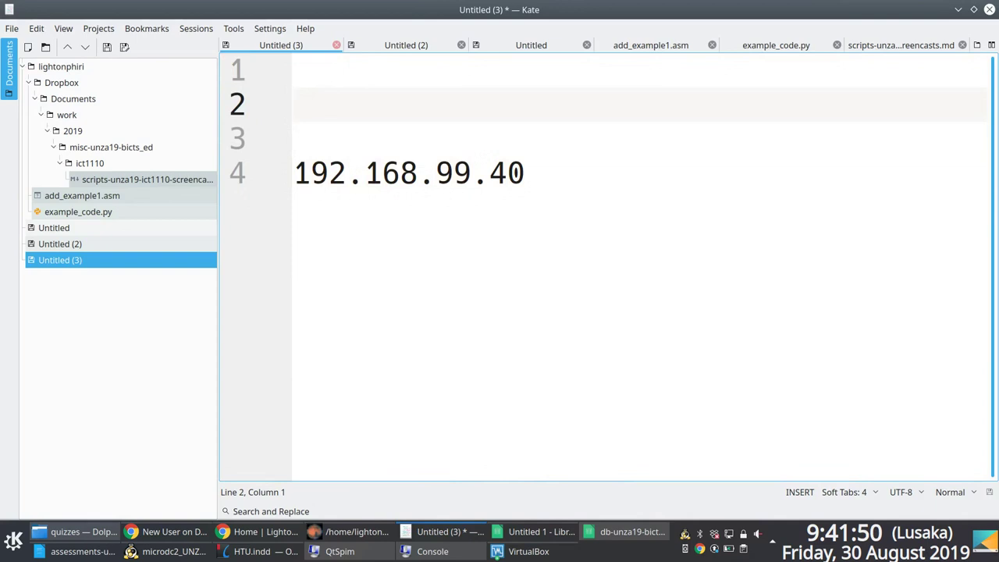
type("Hub addres")
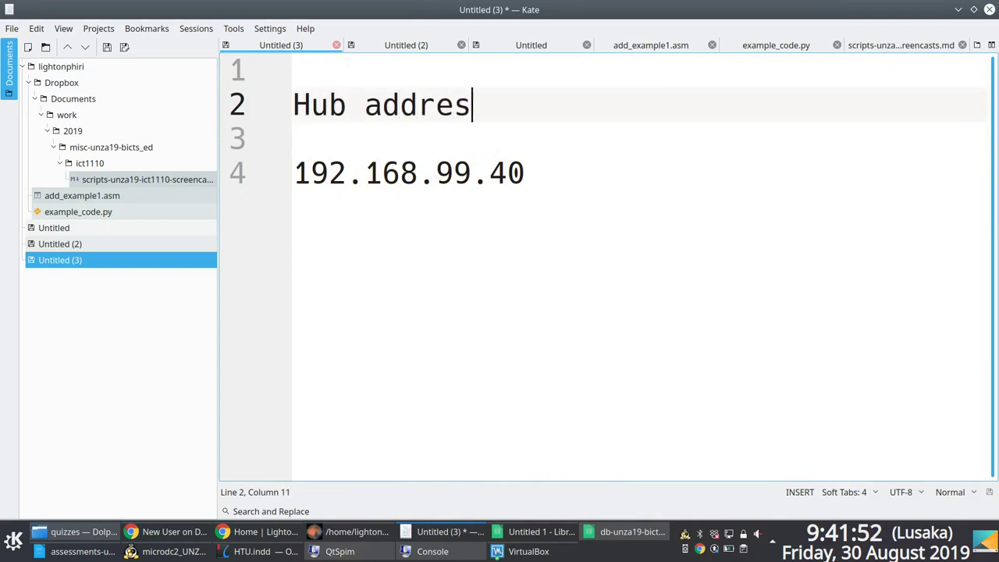
type("s to user")
key("BackSpace")
type(":")
Step: Append :1209 to the IP and add lis.unza.zm:1209 on the next line
left_click(293, 139)
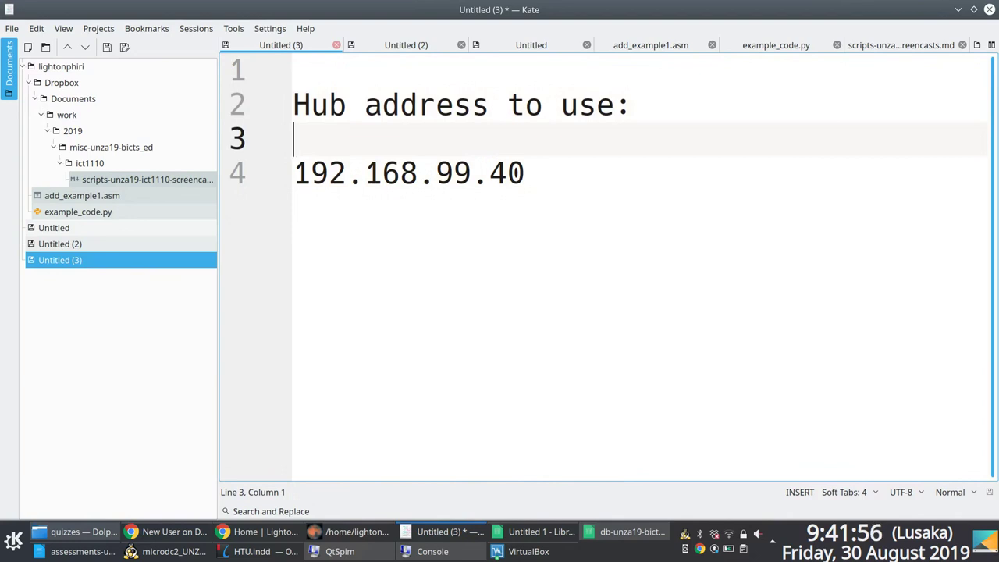
left_click(527, 173)
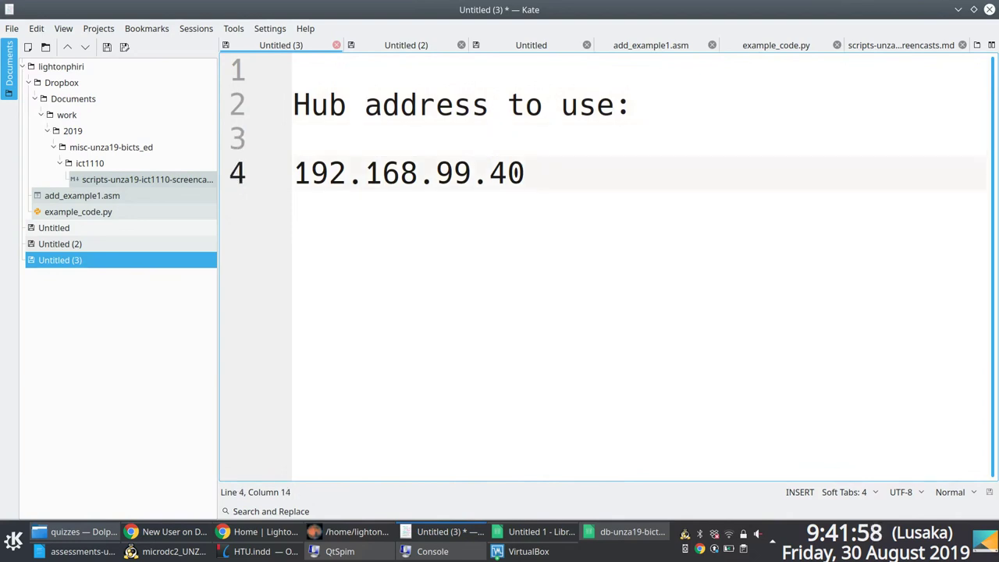
type(":1209")
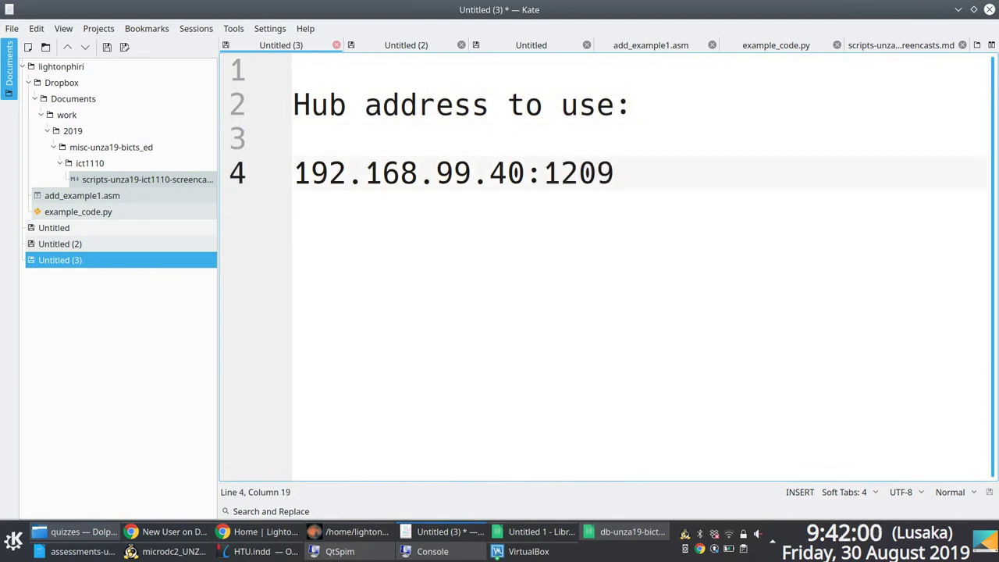
key("Return")
type("lis.unza.zm:")
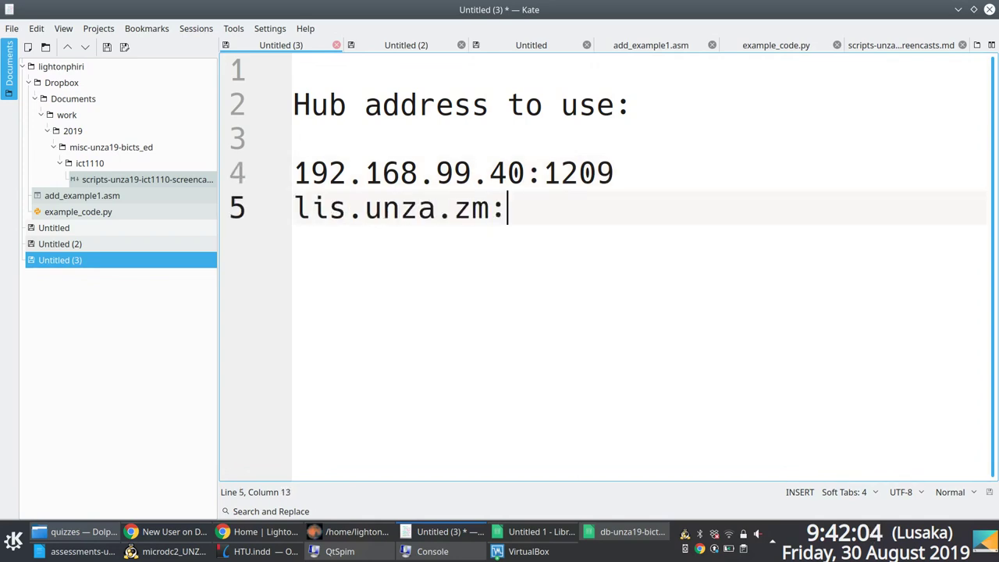
type("1209")
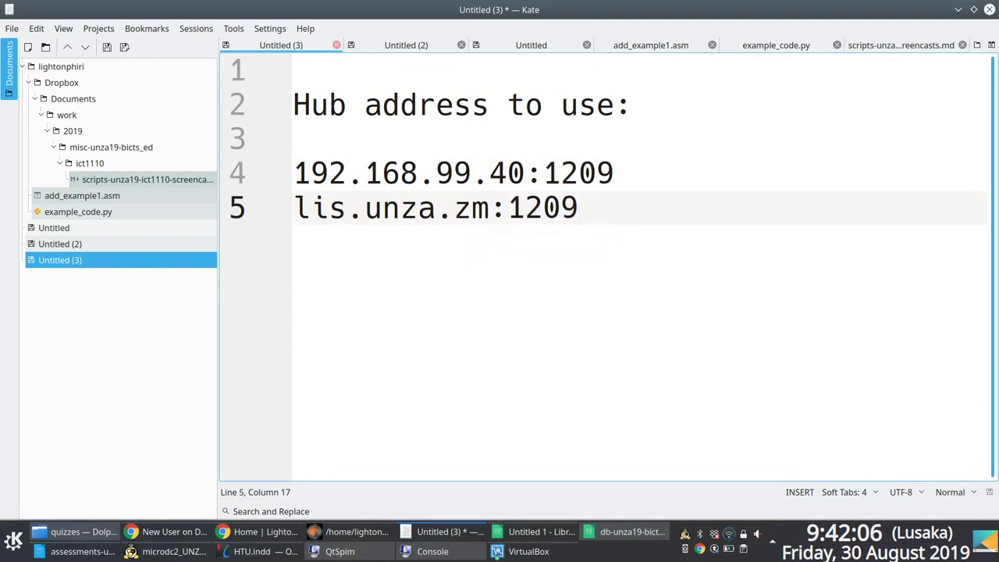
Step: Add the note '> Either one of the hub addresses below…interchange them if one does not work.'
left_click(652, 114)
key("Return")
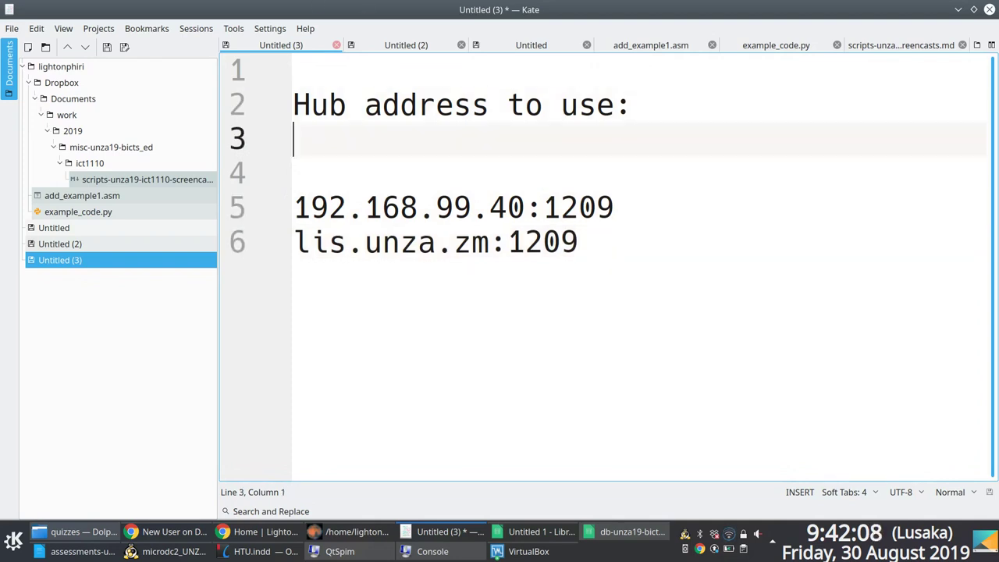
type("> Either one")
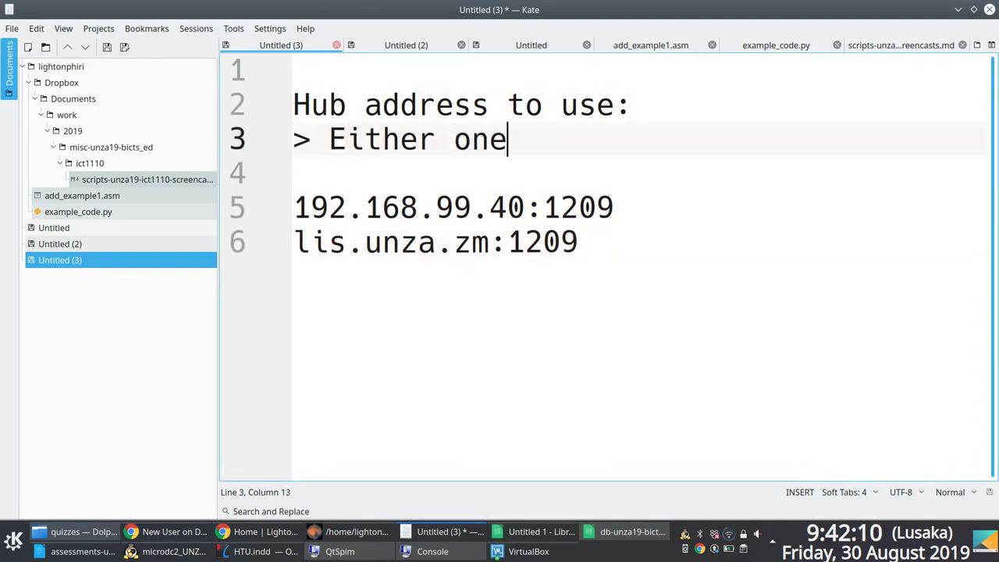
type(" of the hubs below")
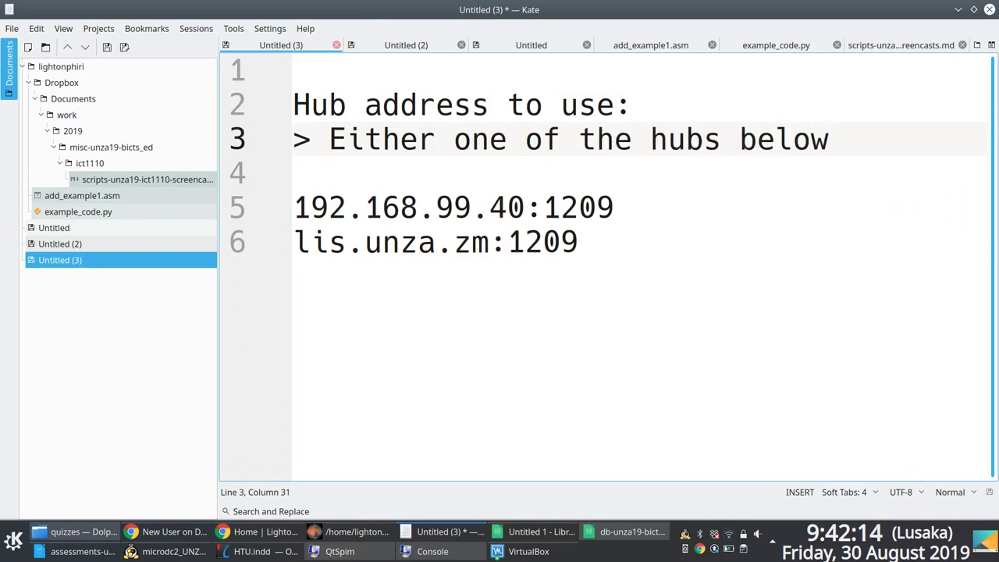
left_click(732, 138)
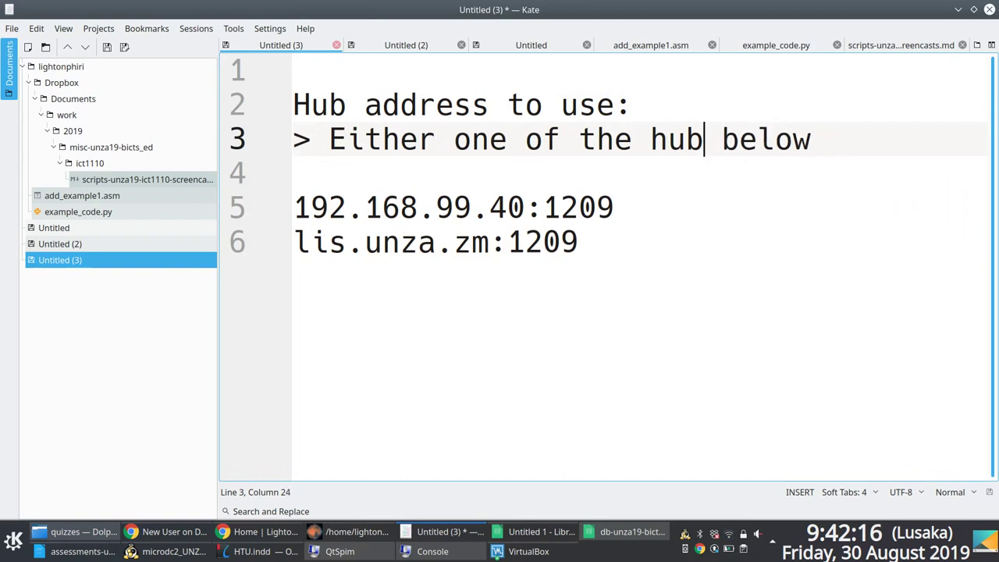
type("addresses")
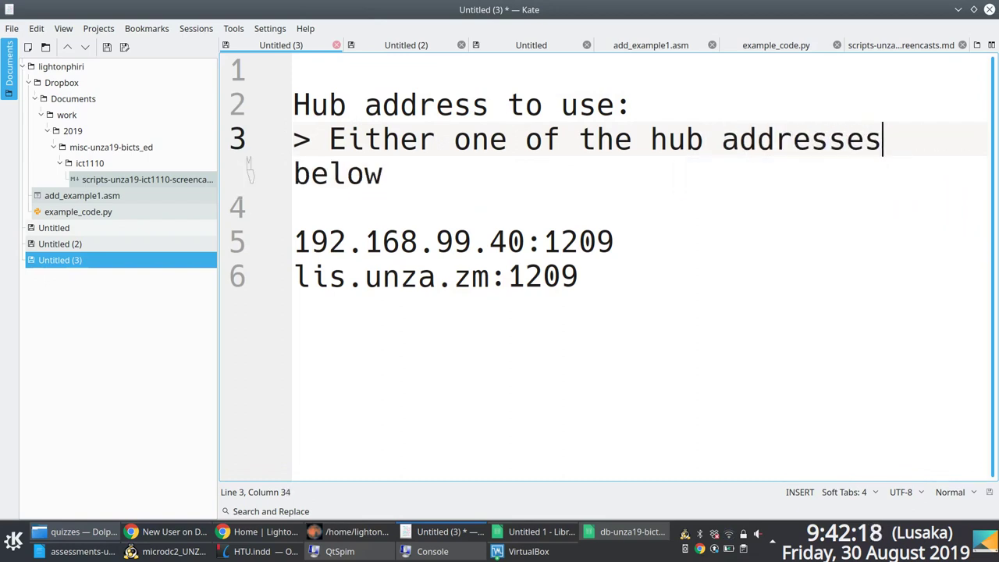
left_click(414, 170)
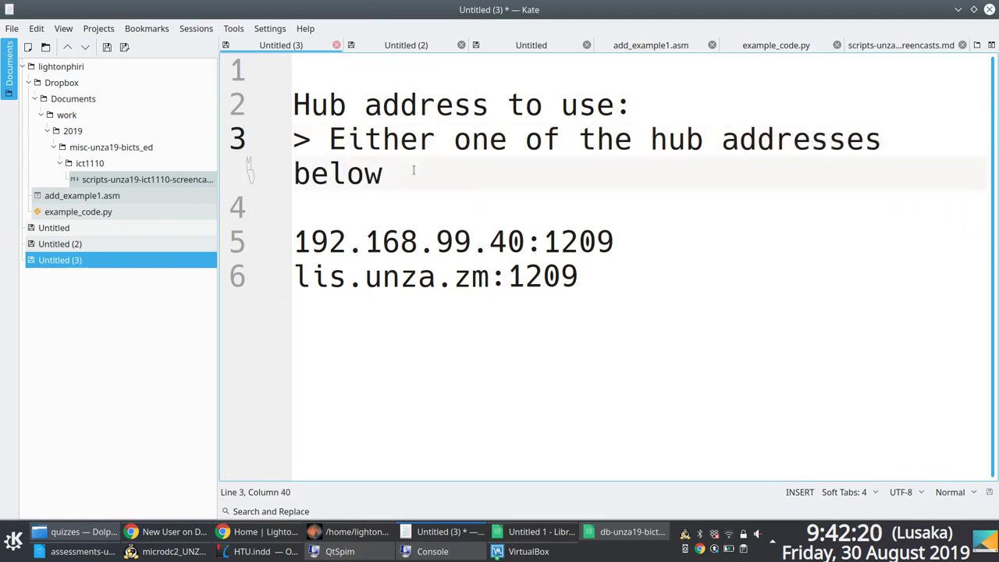
type(", change then")
key("BackSpace")
key("BackSpace")
key("BackSpace")
key("BackSpace")
key("BackSpace")
key("BackSpace")
key("BackSpace")
key("BackSpace")
key("BackSpace")
key("BackSpace")
key("BackSpace")
key("BackSpace")
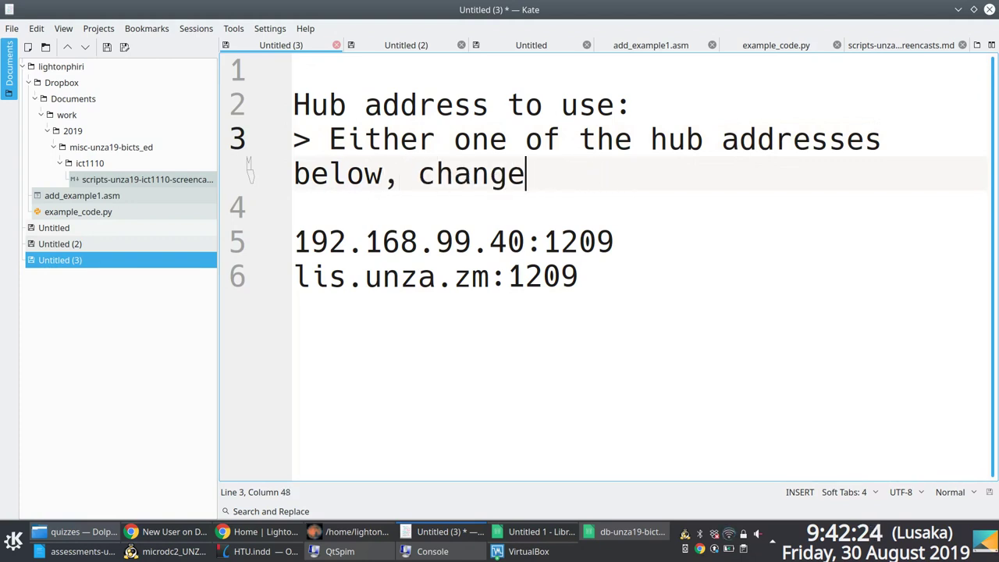
type("interchange them if")
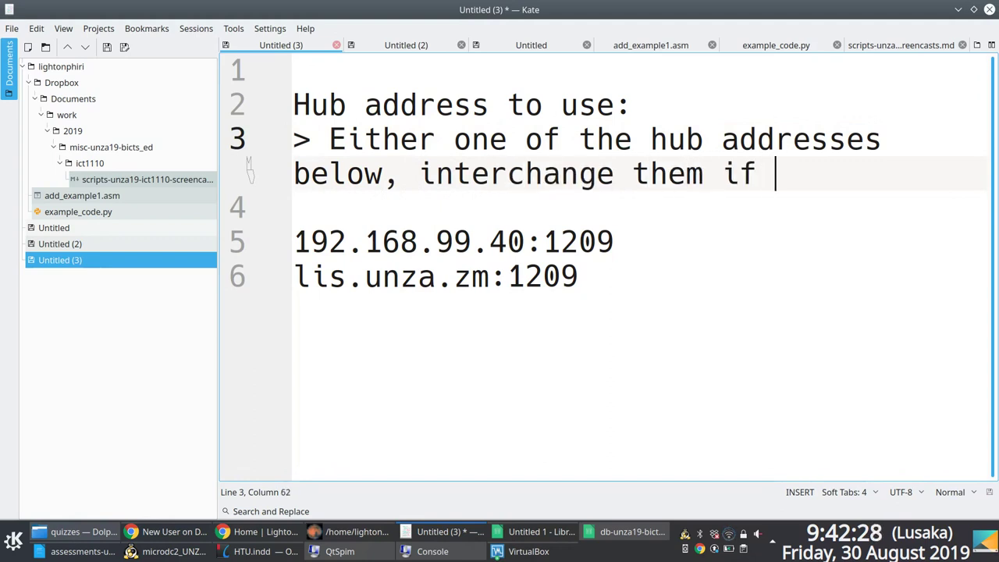
type(" one doees")
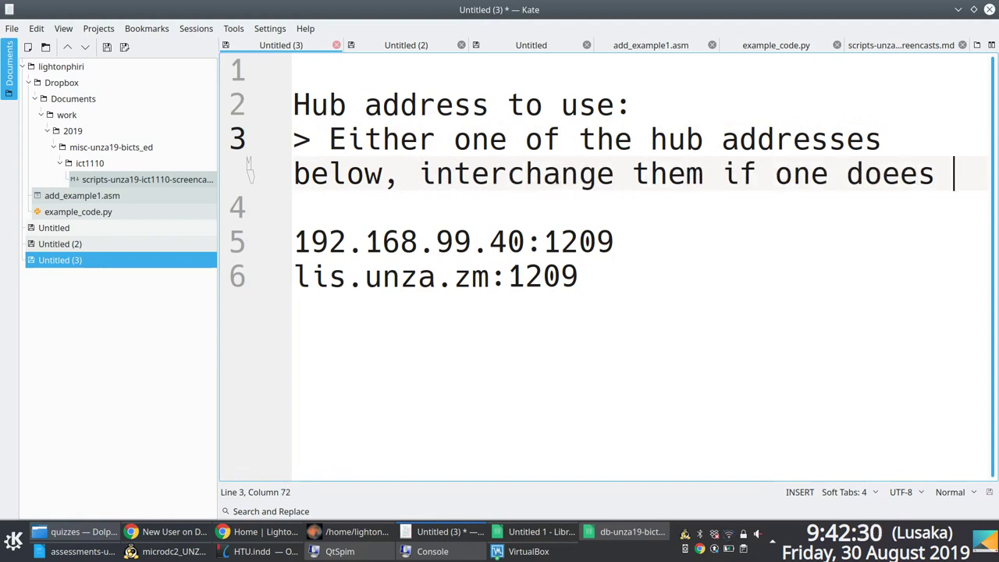
key("BackSpace")
key("BackSpace")
key("BackSpace")
type("s not work")
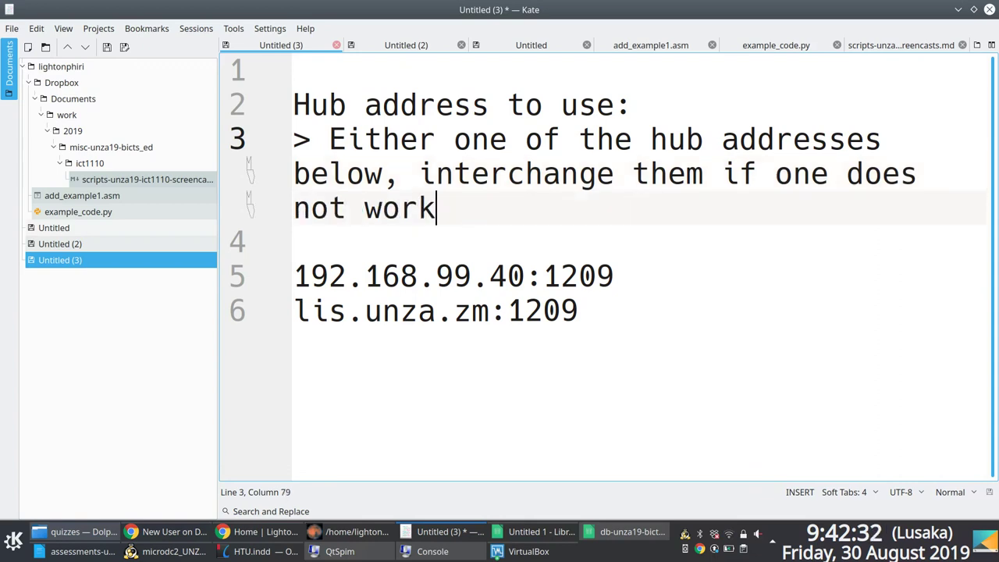
type(". Uusua")
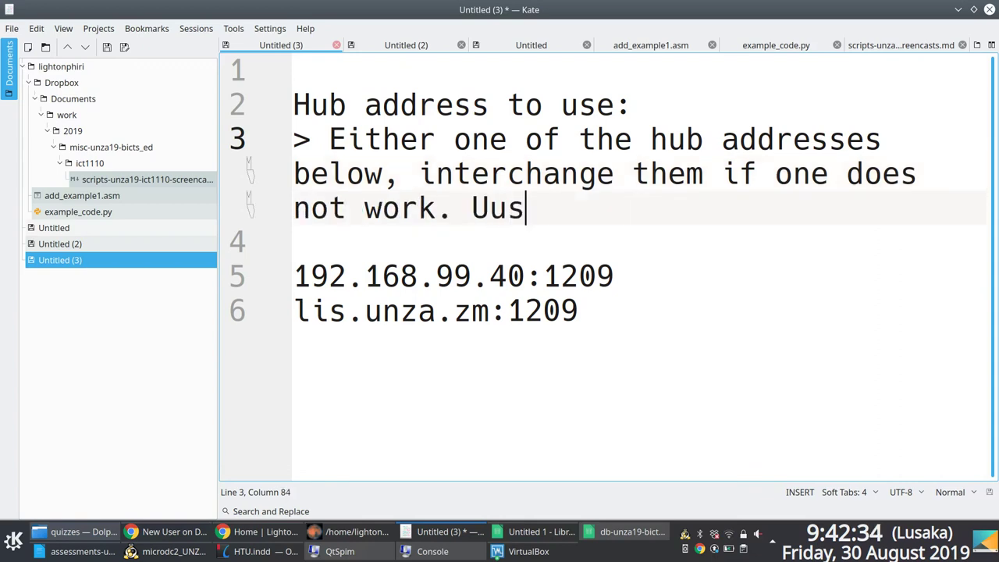
key("BackSpace")
key("BackSpace")
key("BackSpace")
key("BackSpace")
type("sually, the ")
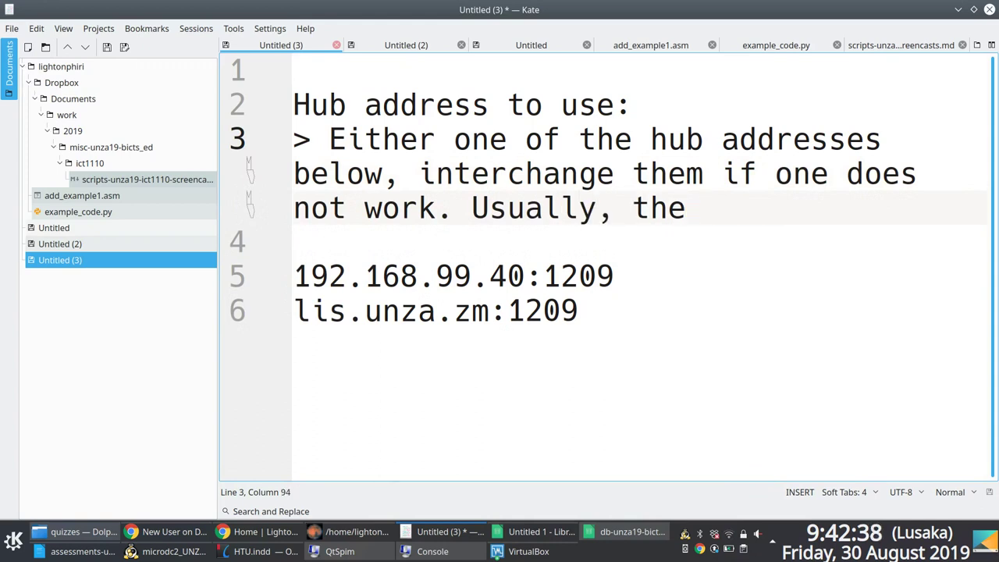
type("lis.")
key("BackSpace")
key("BackSpace")
key("BackSpace")
key("BackSpace")
key("BackSpace")
key("BackSpace")
key("BackSpace")
key("BackSpace")
key("BackSpace")
key("BackSpace")
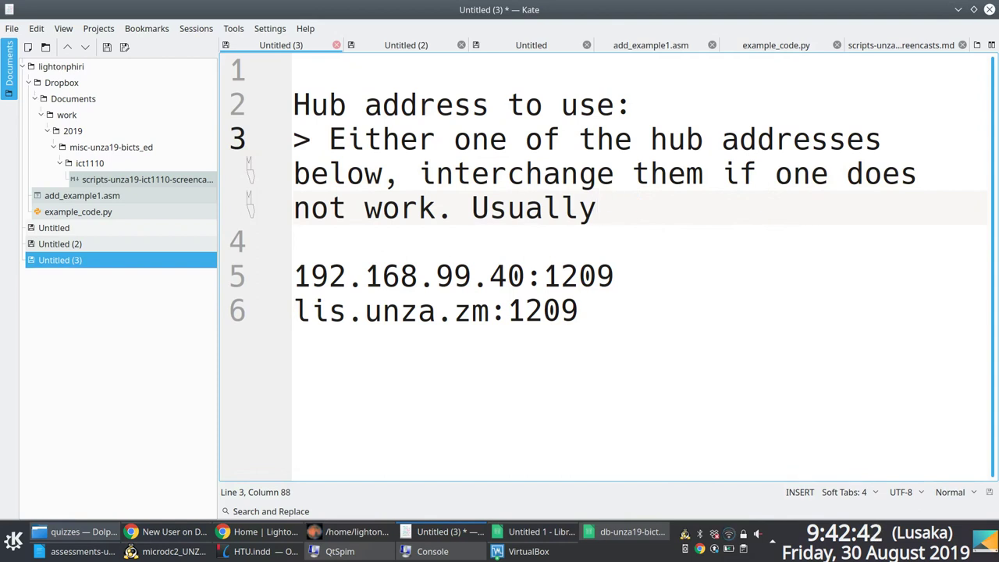
key("BackSpace")
key("BackSpace")
key("BackSpace")
key("BackSpace")
key("BackSpace")
key("BackSpace")
key("BackSpace")
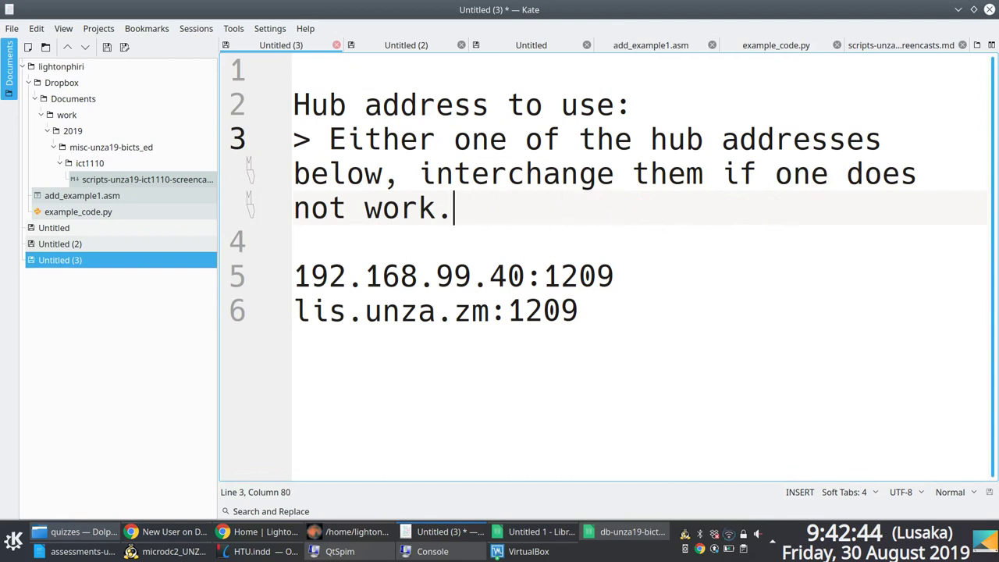
Step: Add the line '> The first one ONLY work on the UNZA network---via eduroam for instance'
key("Return")
type("> The se")
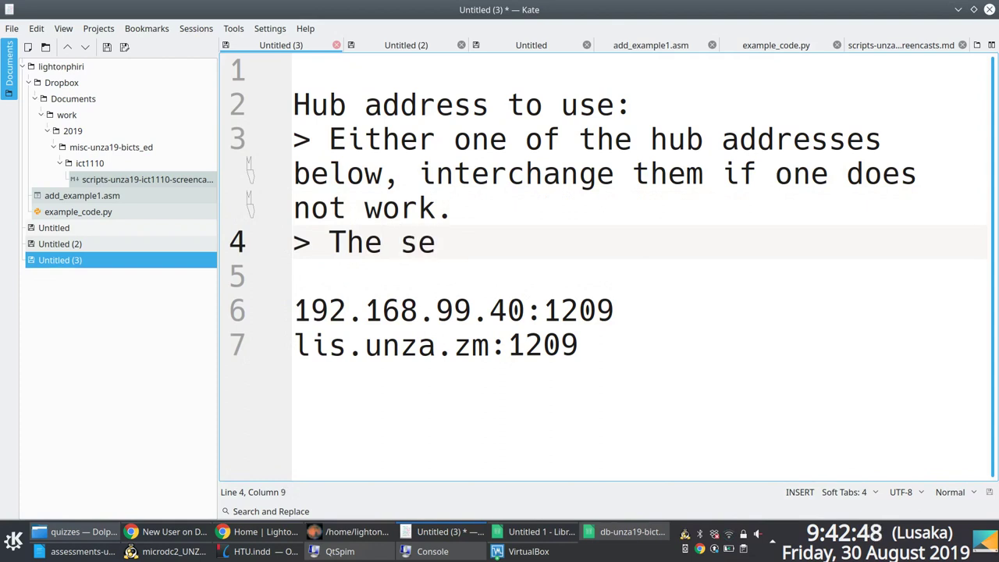
key("BackSpace")
key("BackSpace")
type("first one ")
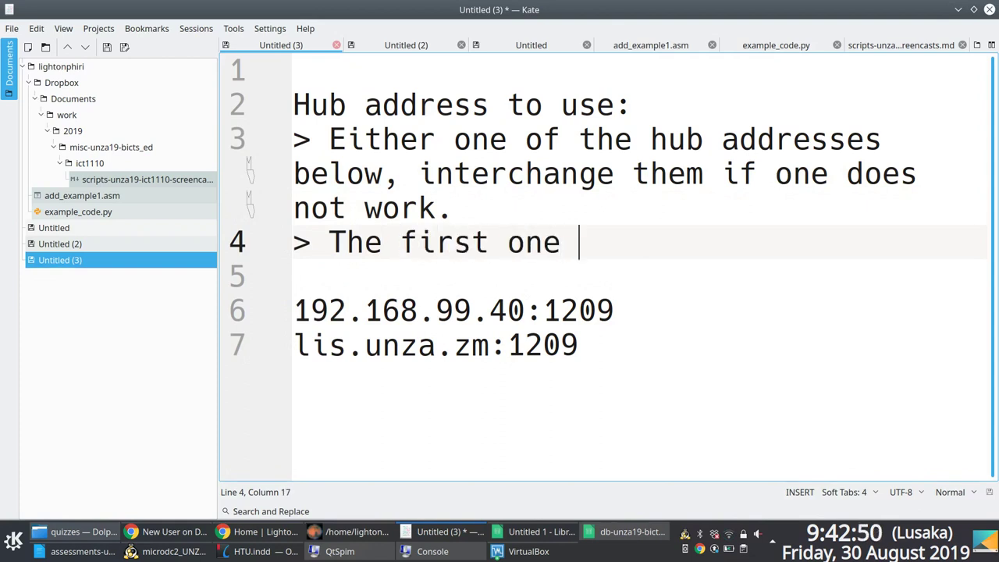
type("ONLY work")
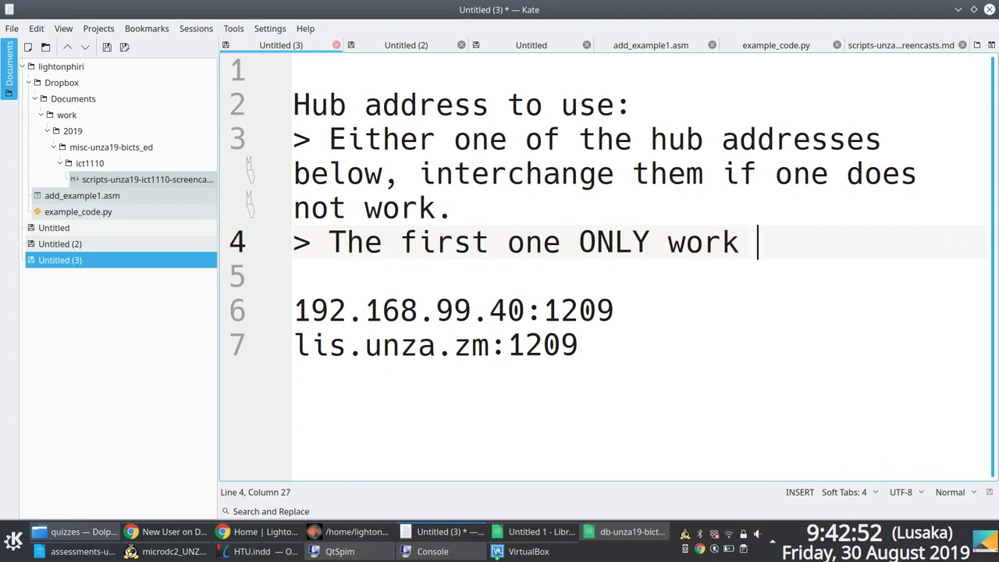
type(" on the UNZA ")
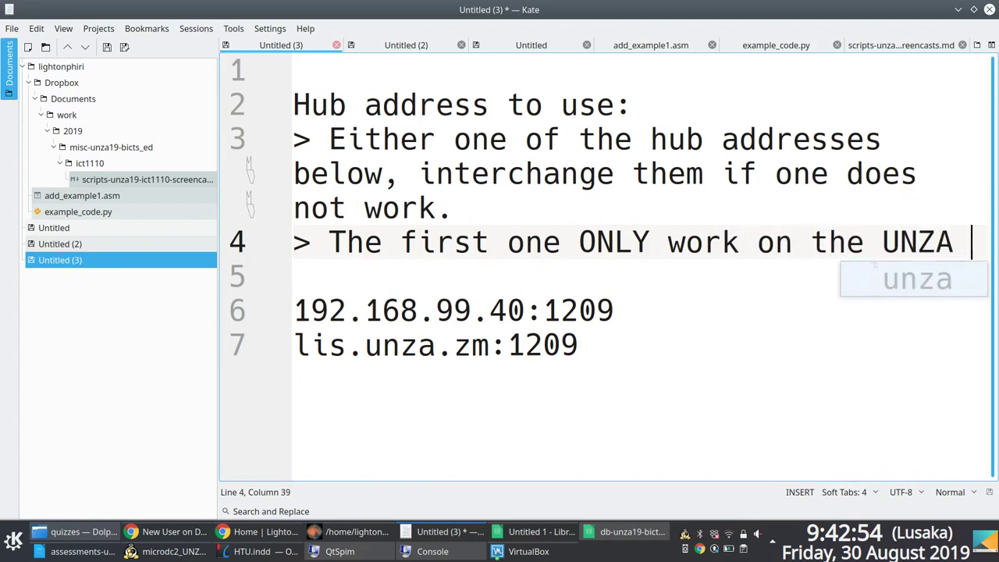
type("network")
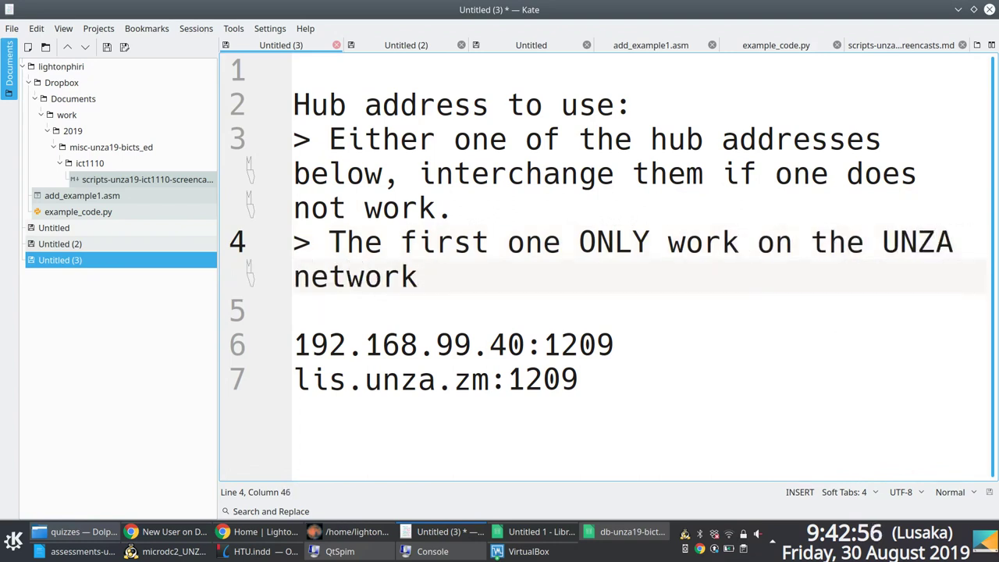
type("---via ")
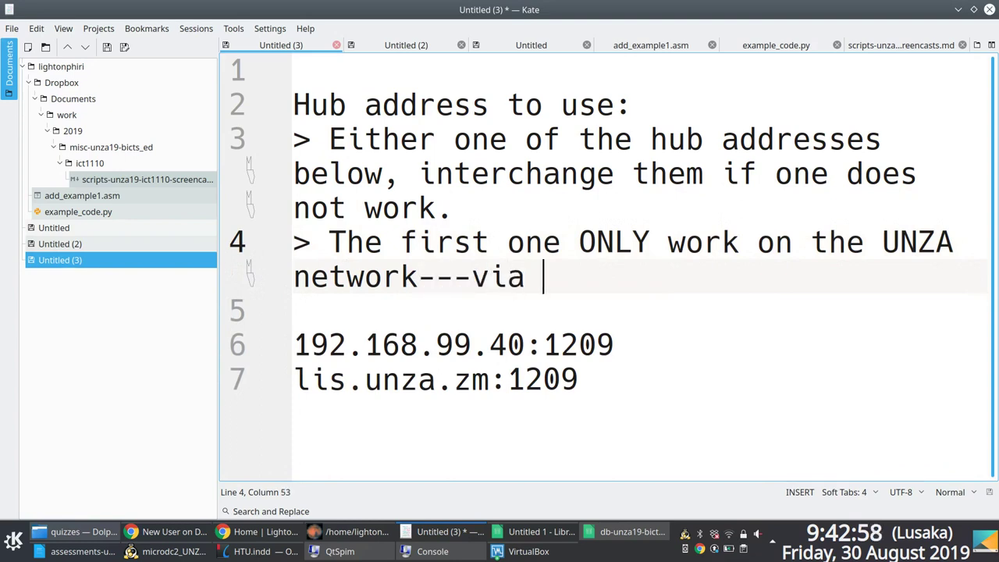
type("eduroam ")
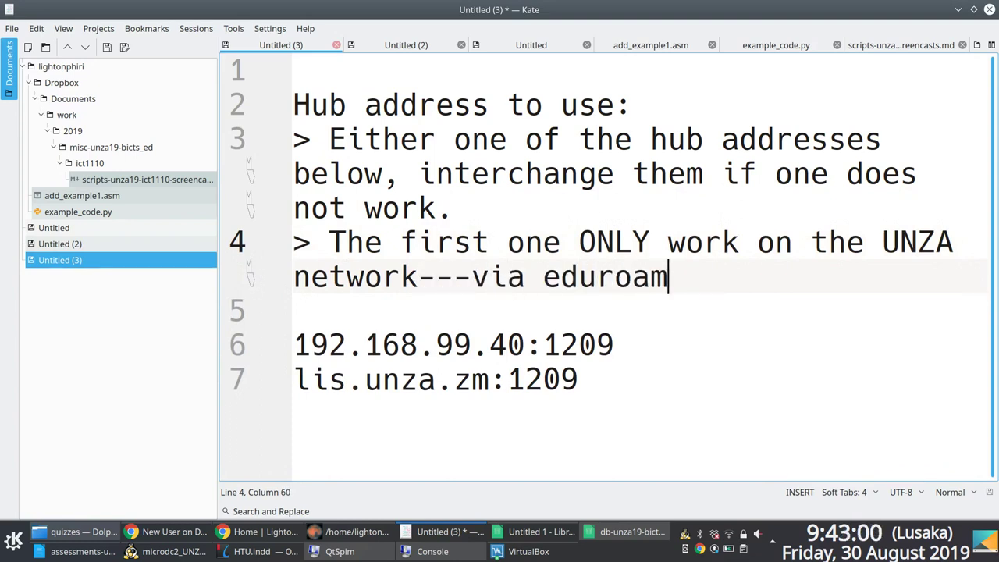
type(" for instance")
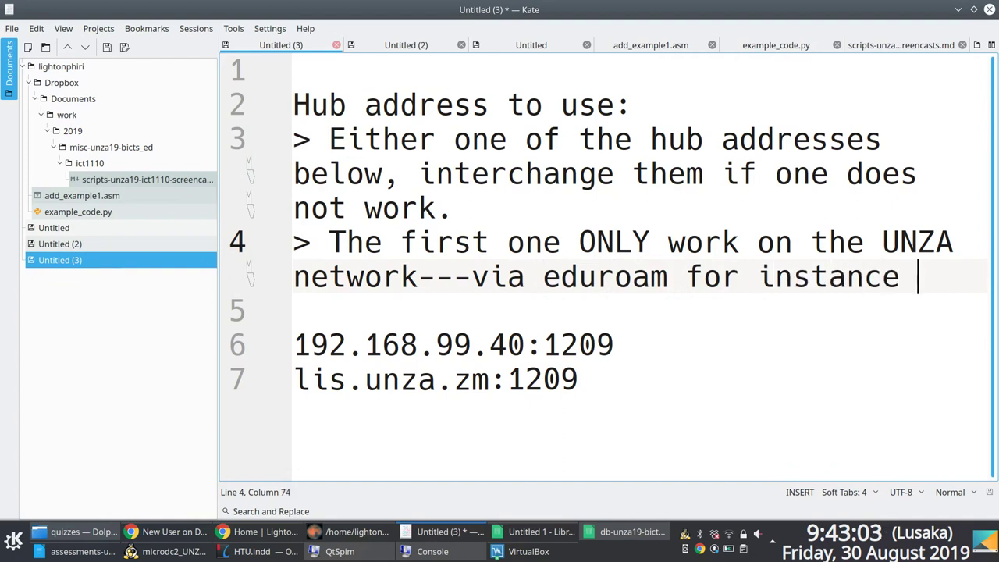
key("BackSpace")
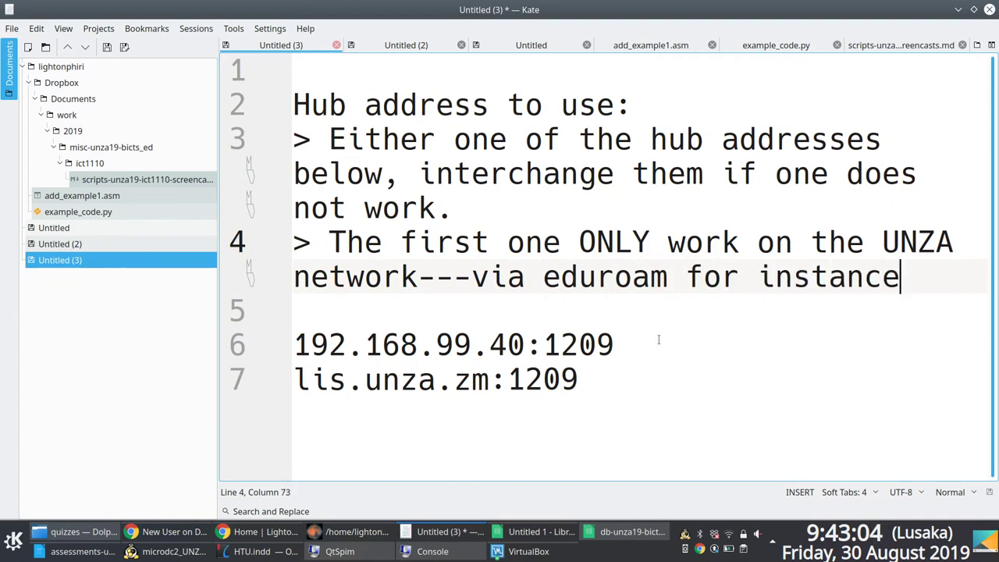
Step: Add new '>' note lines after the eduroam line and a blank line below the addresses
left_click_drag(653, 340, 278, 344)
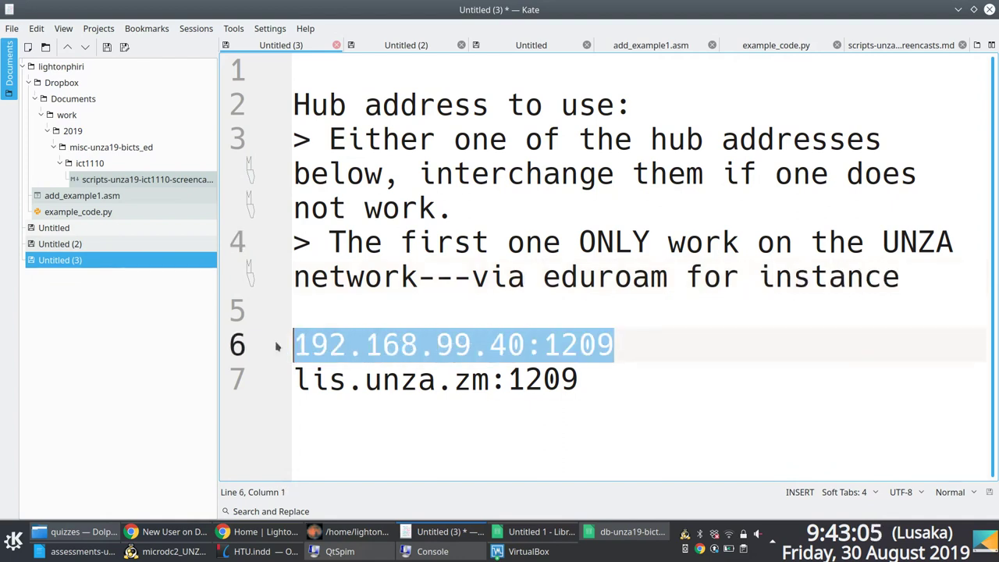
left_click(901, 275)
key("Return")
type(">")
key("BackSpace")
key("BackSpace")
key("Return")
type(">")
key("Return")
type("> T")
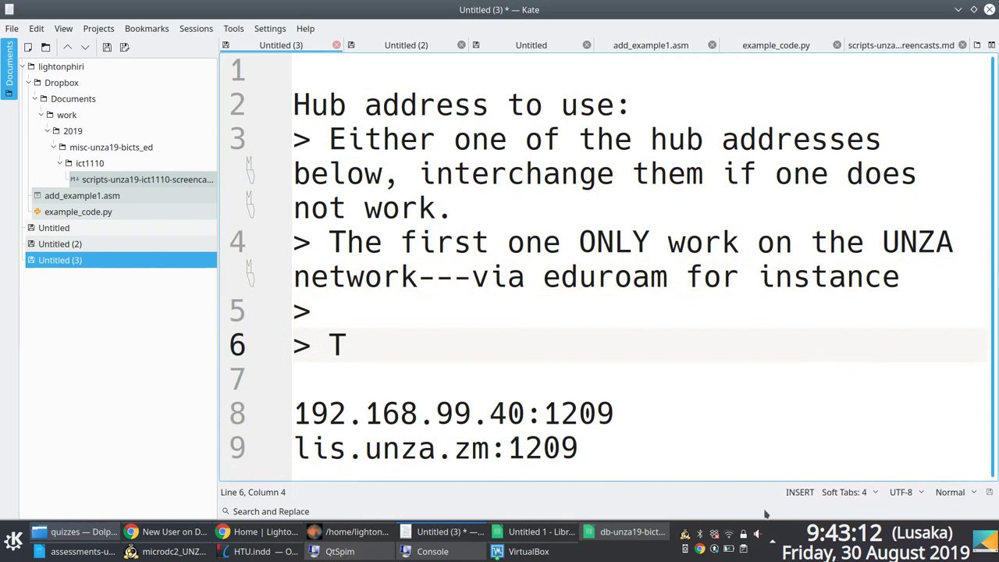
left_click(724, 450)
key("Return")
key("Return")
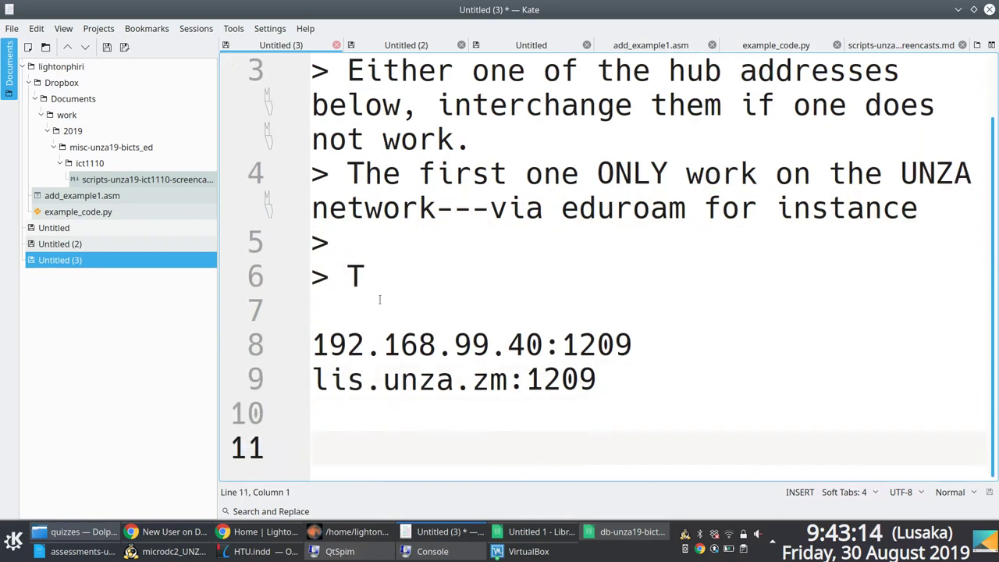
Step: Write '> The second one works on any network, even using Airtel or MTN'
left_click(390, 275)
type("he second ")
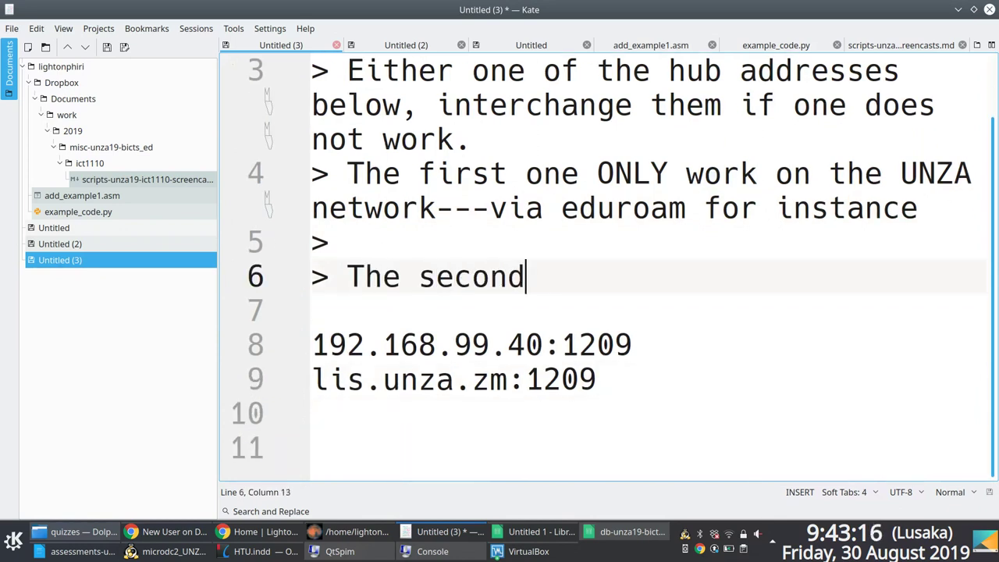
type("one works on")
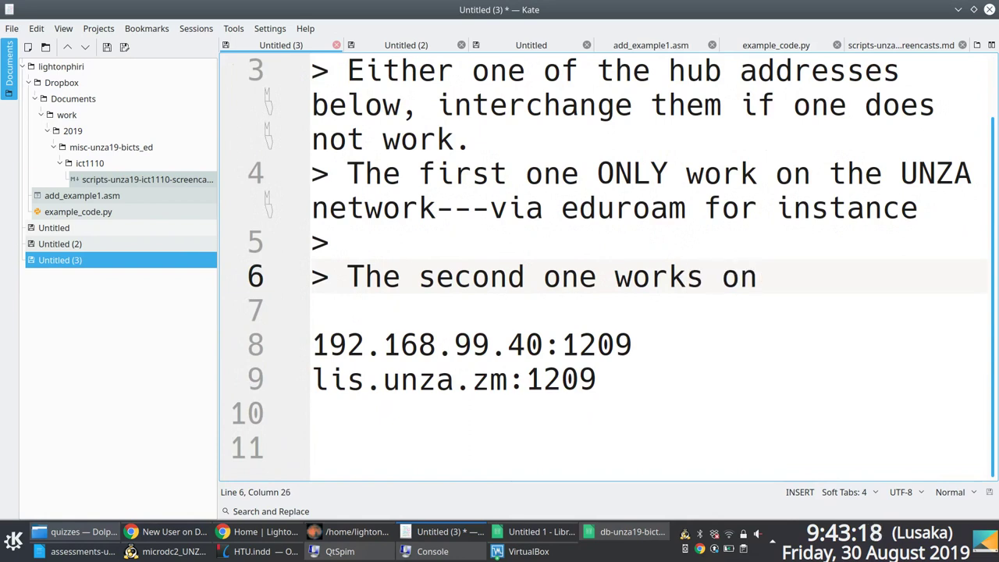
type(" any network")
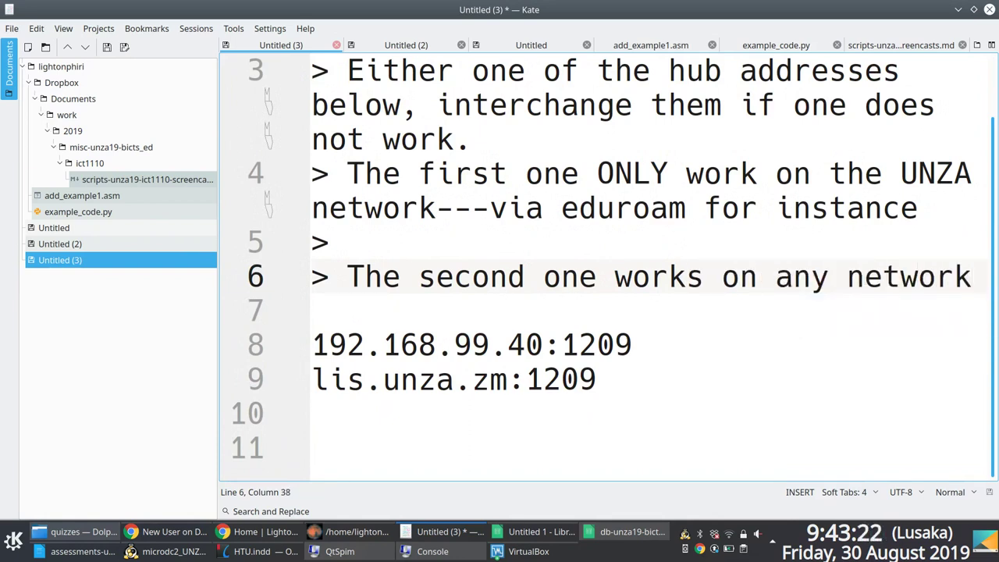
type(", ev")
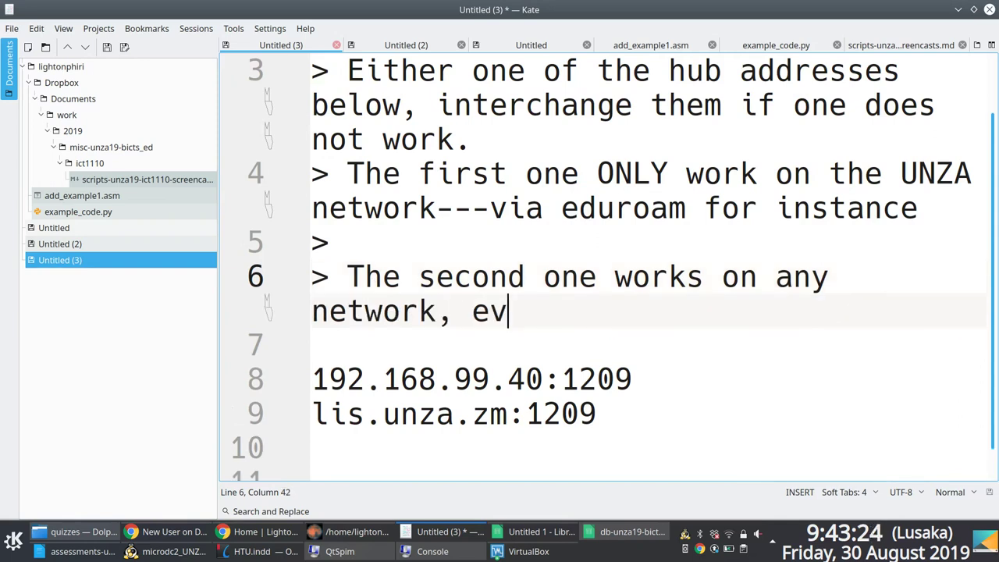
type("en using Z")
key("BackSpace")
type("Airtel")
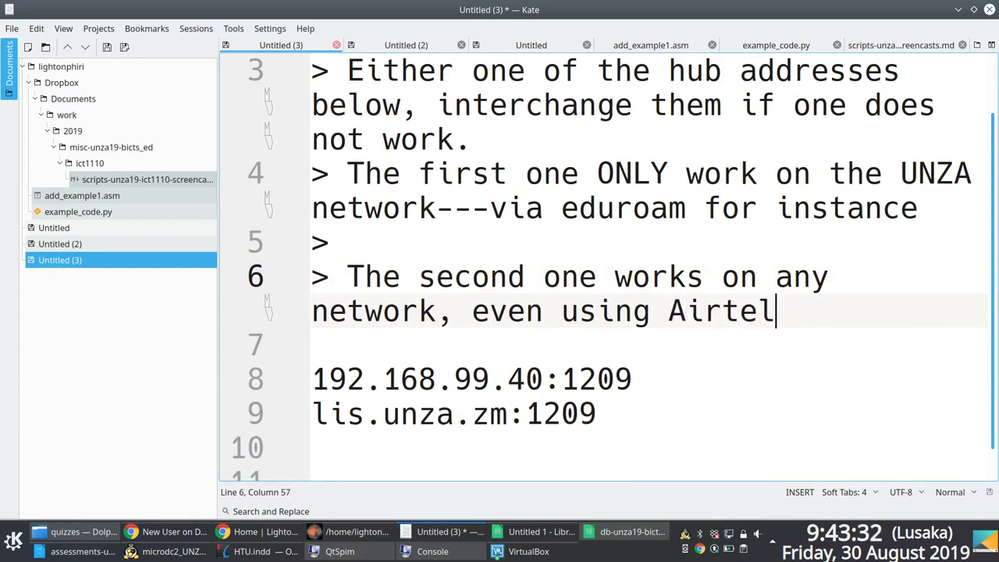
type(" or MTN")
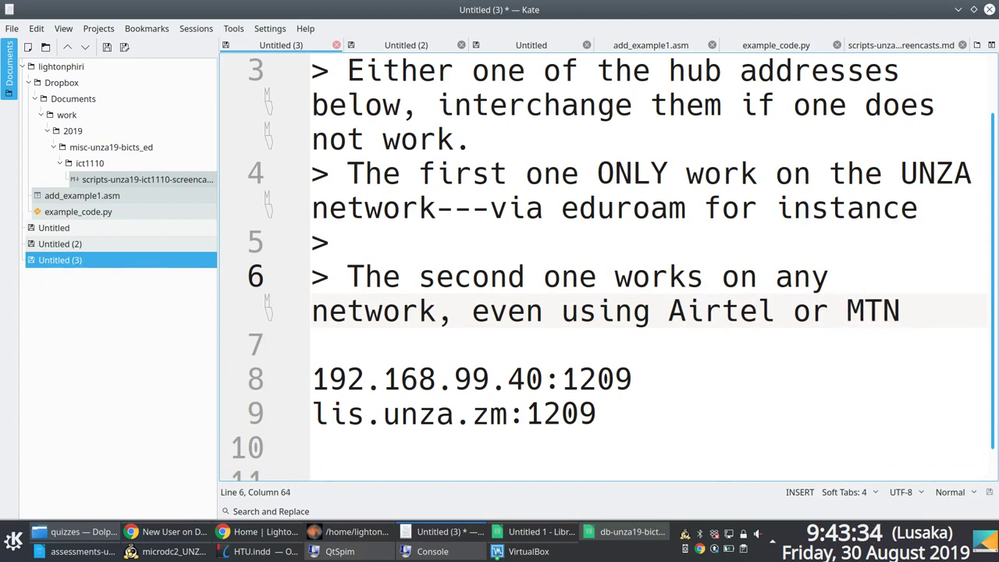
Step: Select lis.unza.zm:1209 in Kate, then focus the hub Address field in the Windows VM
left_click_drag(594, 415, 271, 428)
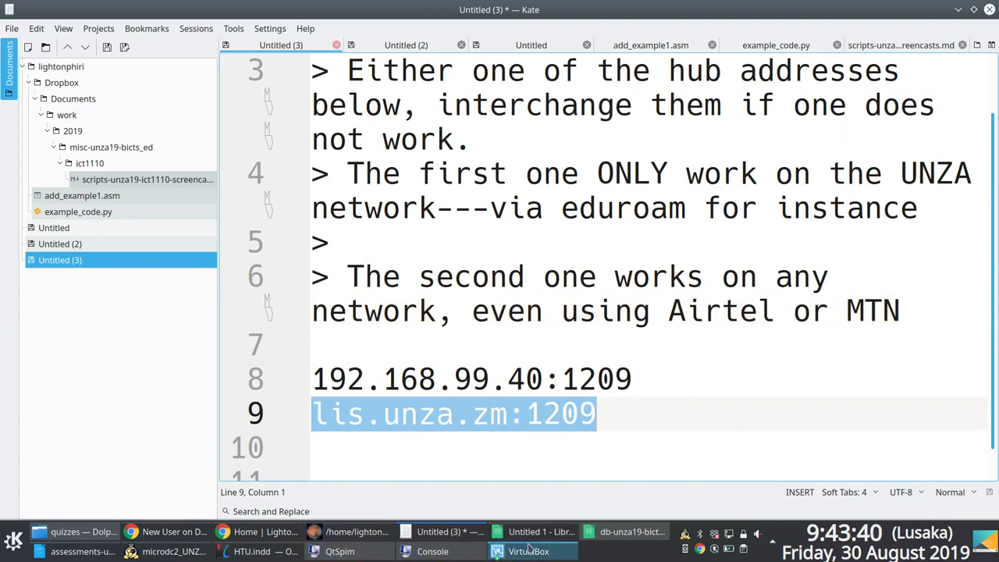
mouse_move(529, 549)
left_click(535, 505)
left_click(347, 131)
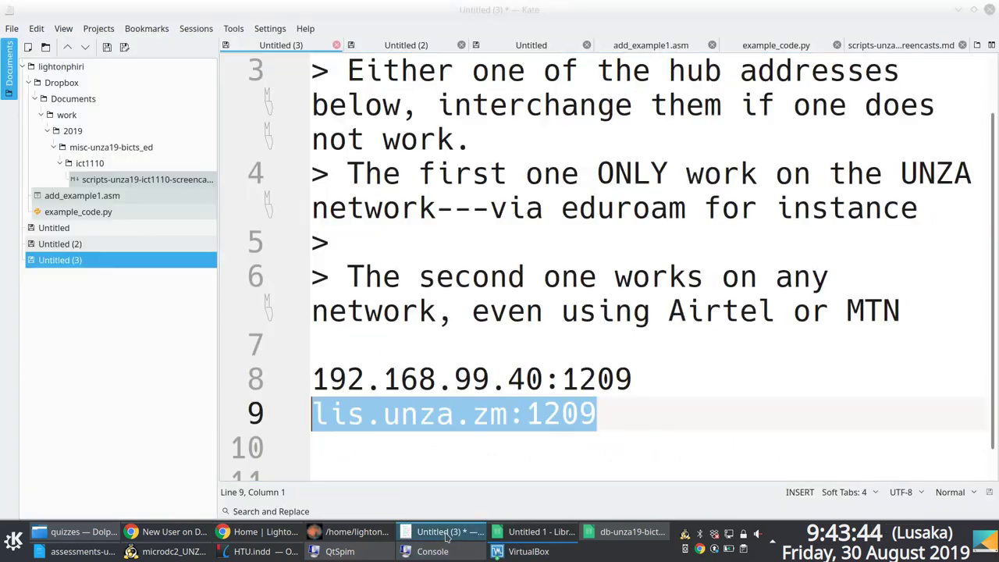
Step: Back in Kate, select the first hub address 192.168.99.40:1209
left_click(444, 533)
left_click_drag(634, 379, 307, 377)
mouse_move(559, 529)
mouse_move(530, 556)
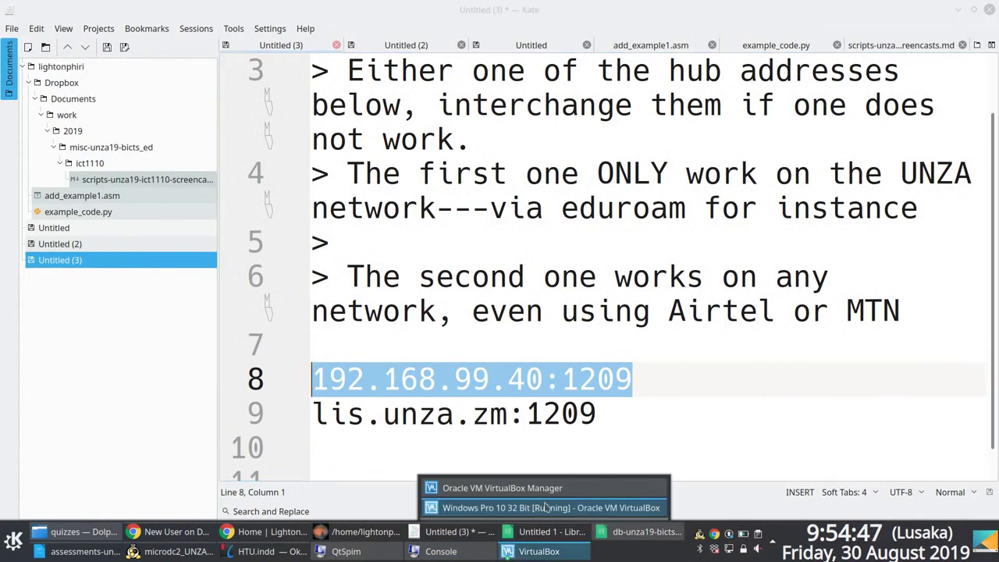
Step: Enter 192.168.99.40:1209 as the UNZADCHUB hub address in Favorite Hub Properties
left_click(542, 508)
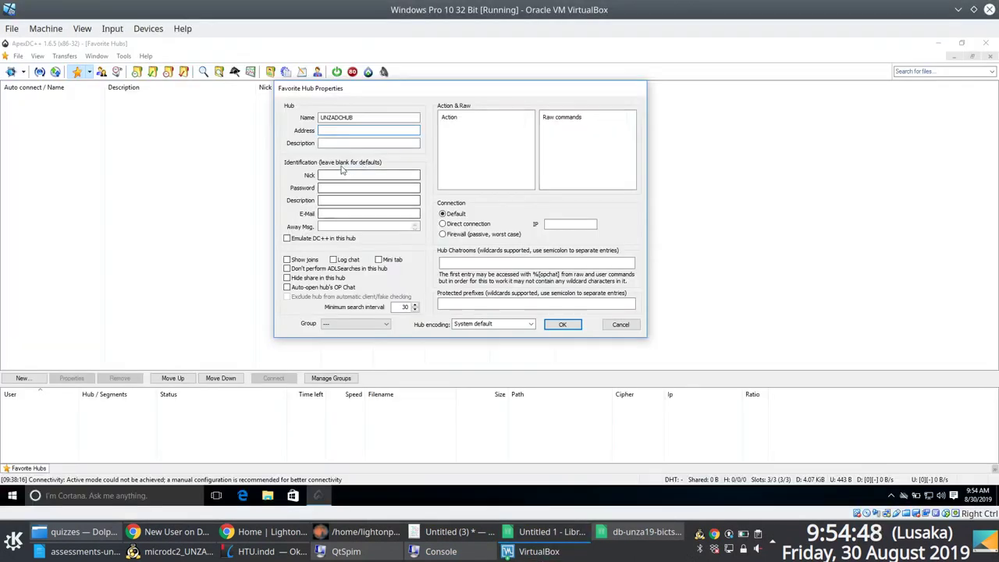
left_click(346, 131)
type("192.168.99.")
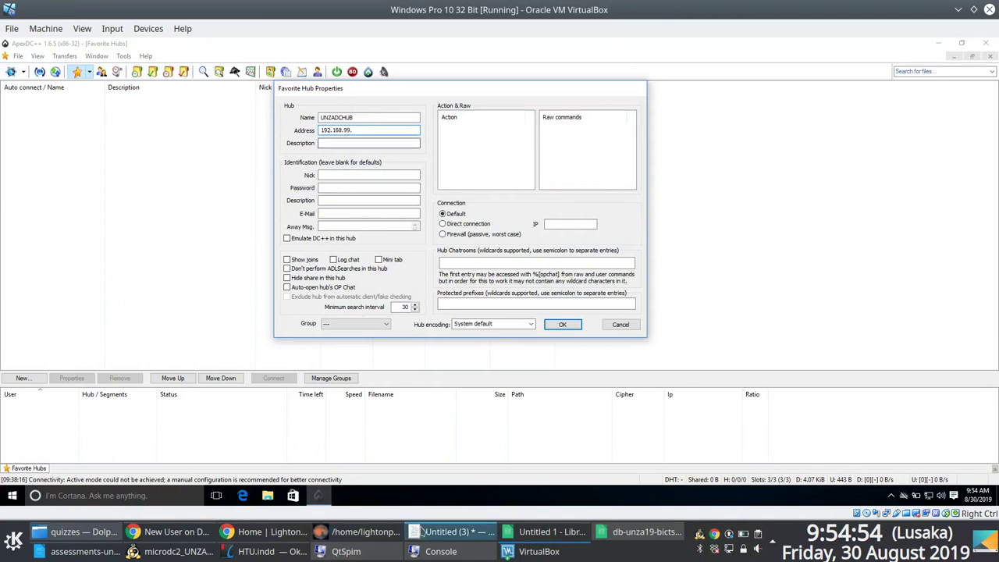
left_click(456, 531)
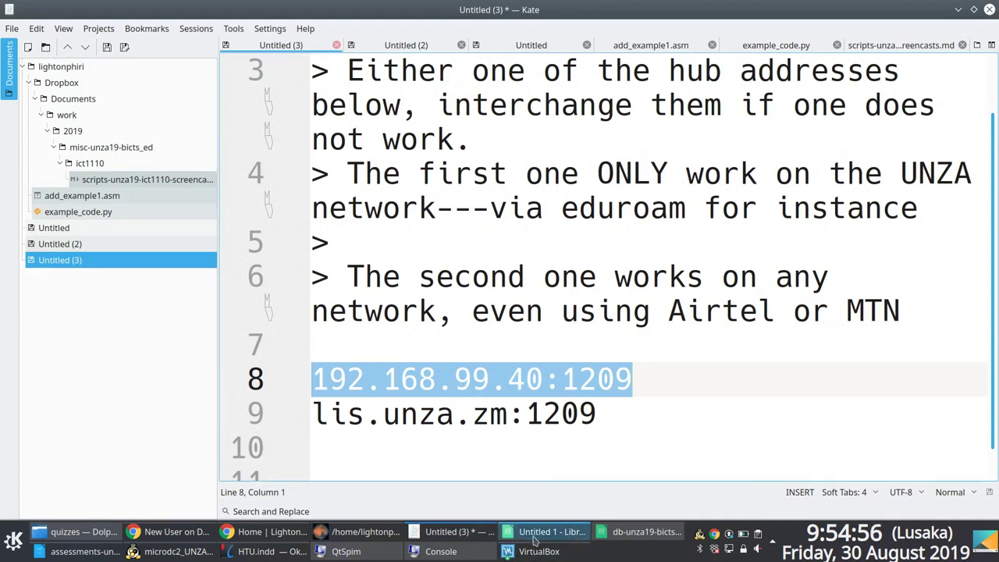
mouse_move(527, 556)
left_click(515, 439)
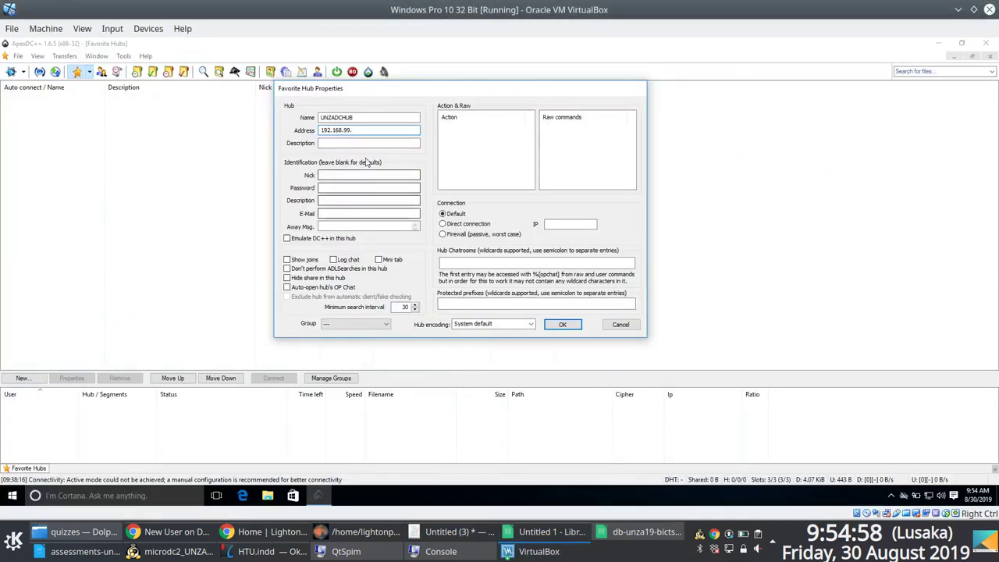
type("40:1")
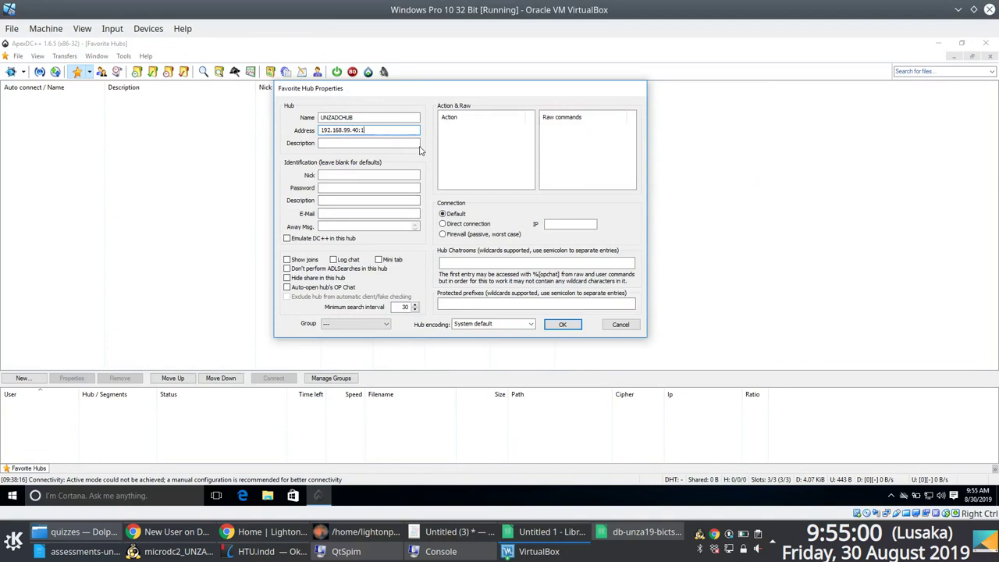
type("209")
key("ctrl+a")
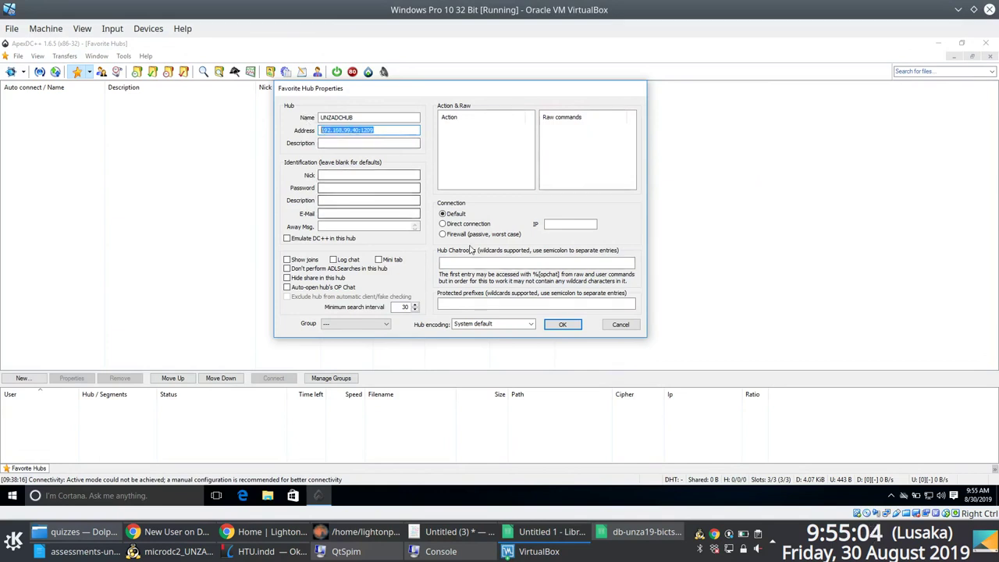
Step: Copy the name UNZADCHUB into the hub's Description field
key("Tab")
key("shift+Tab")
key("shift+Tab")
key("ctrl+c")
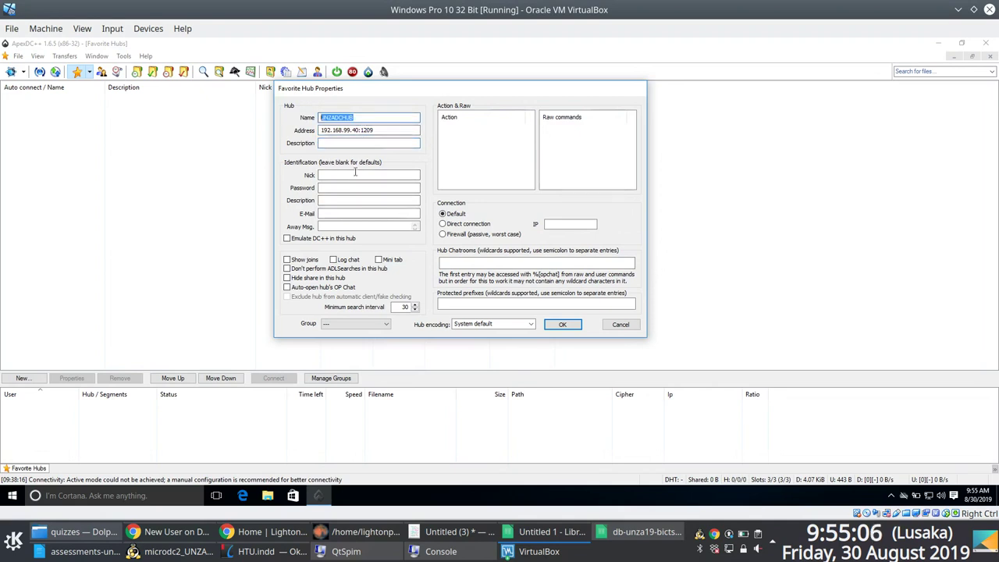
left_click(358, 144)
key("ctrl+v")
left_click(334, 175)
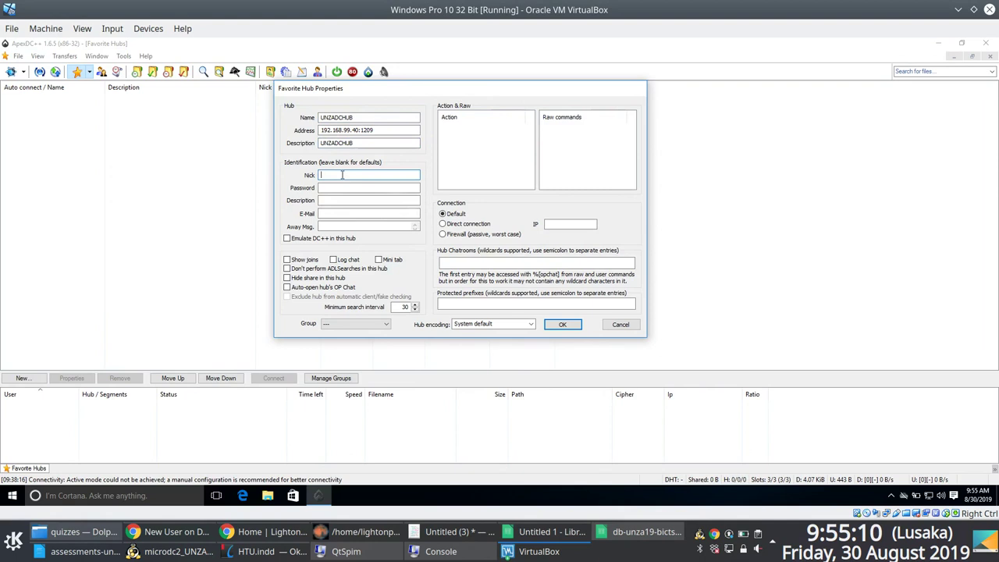
Step: Save the UNZADCHUB favourite, connect to it, and widen the user list and Nick column
left_click(573, 330)
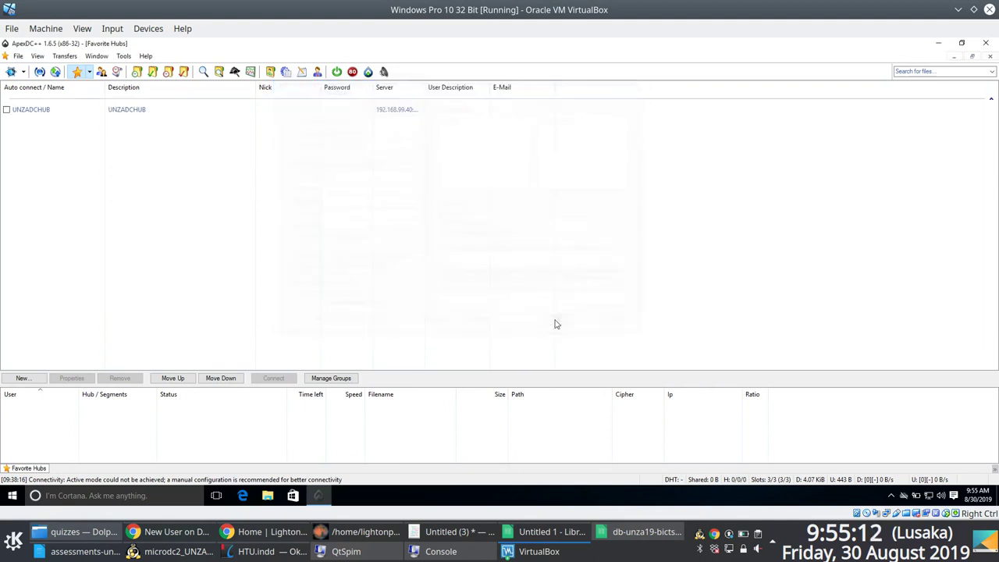
right_click(51, 113)
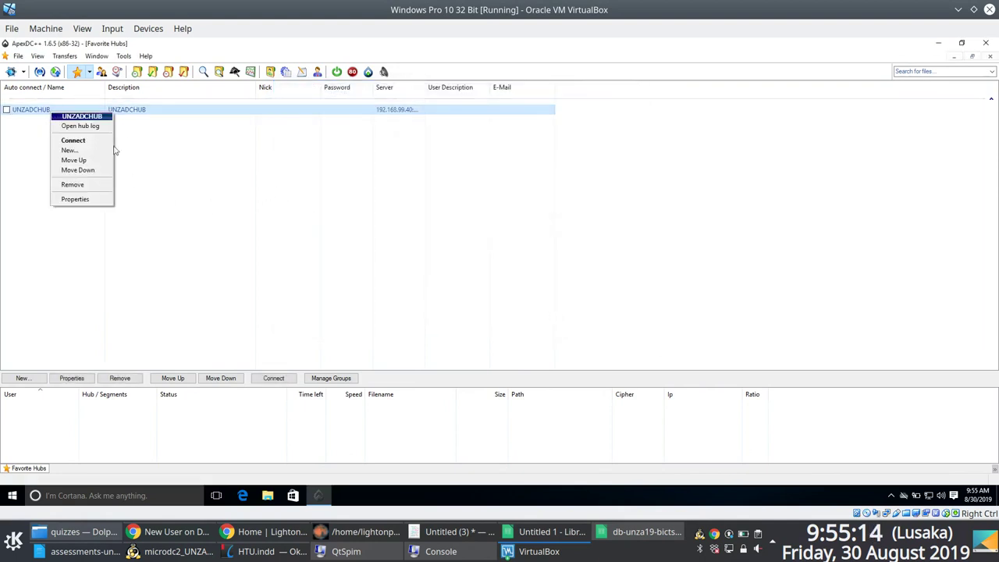
left_click(95, 140)
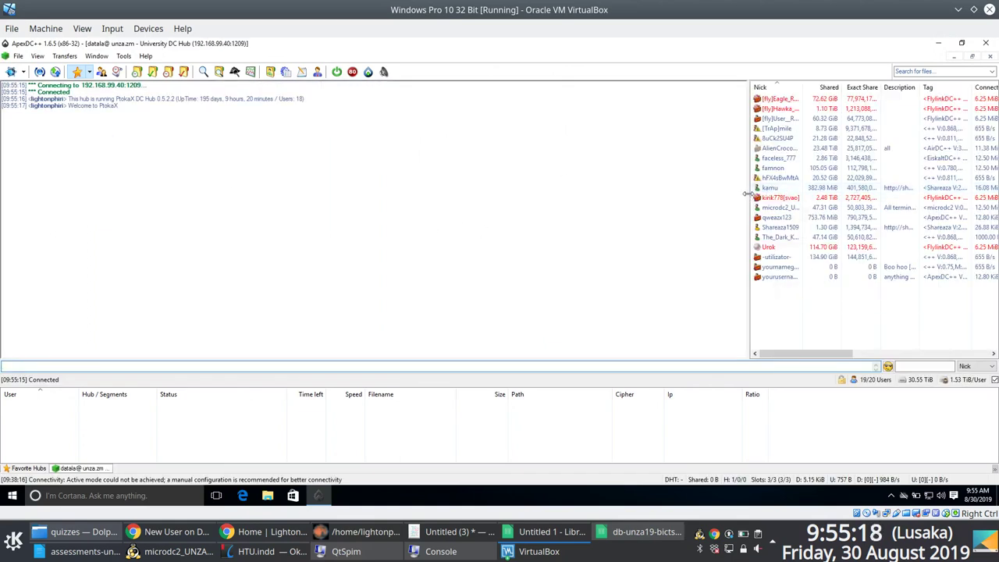
left_click_drag(747, 198, 444, 198)
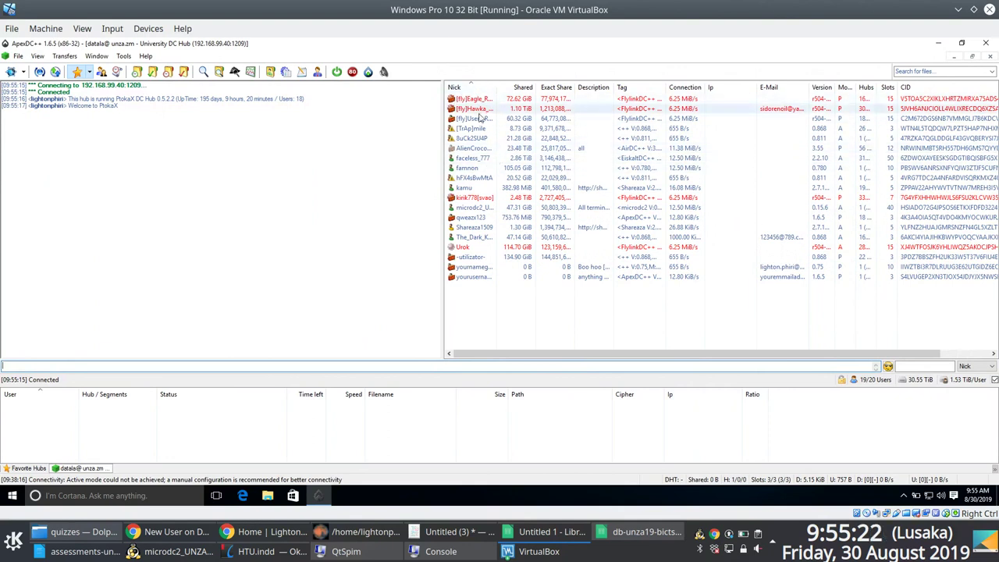
left_click_drag(498, 87, 583, 87)
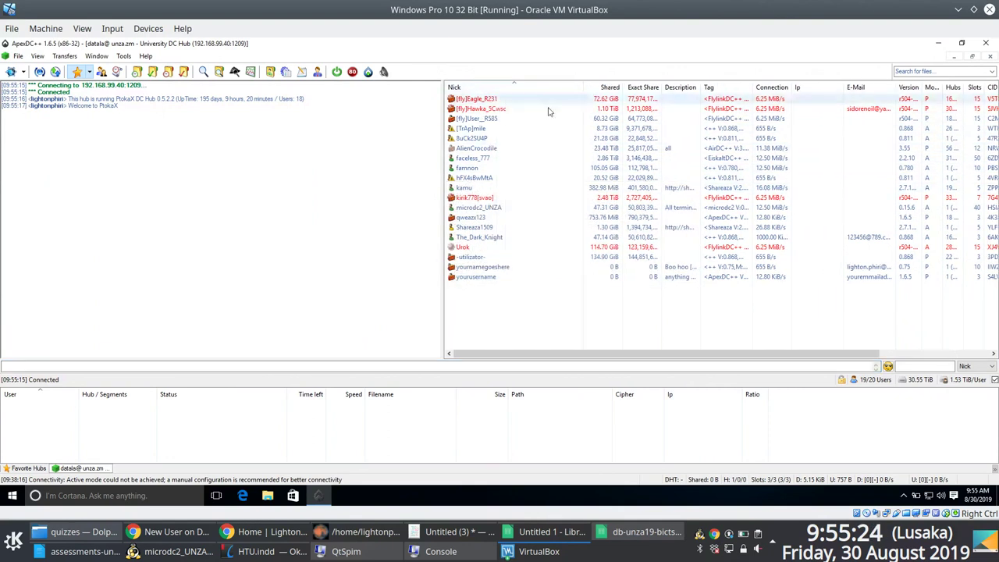
Step: Request and browse microdc2_UNZA's shared file list from the user list
right_click(474, 209)
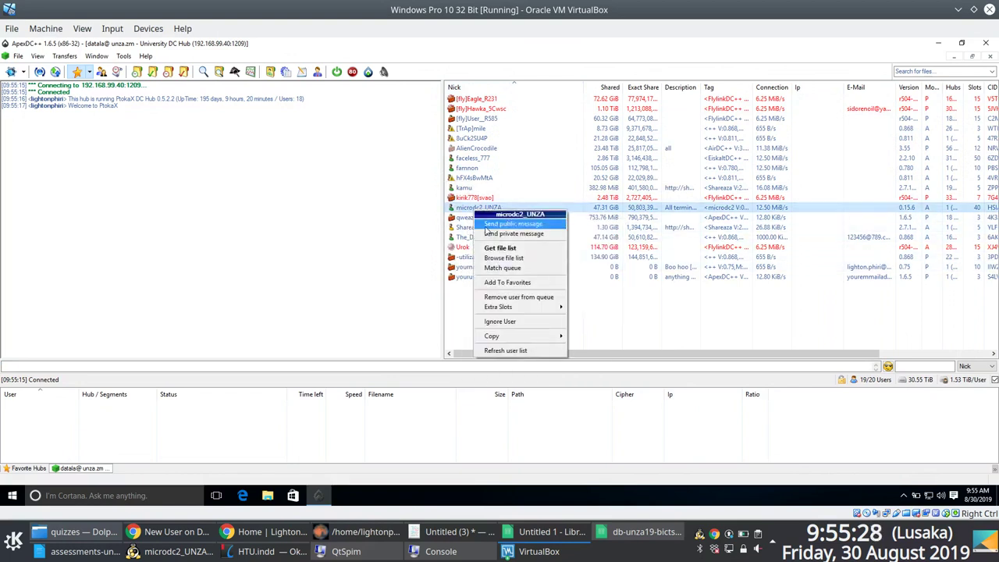
left_click(503, 259)
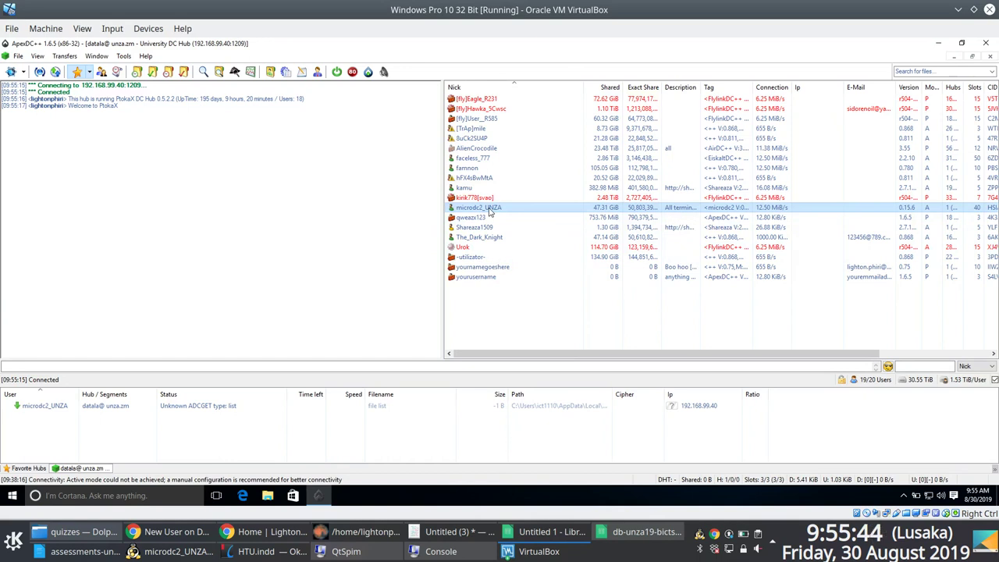
right_click(490, 212)
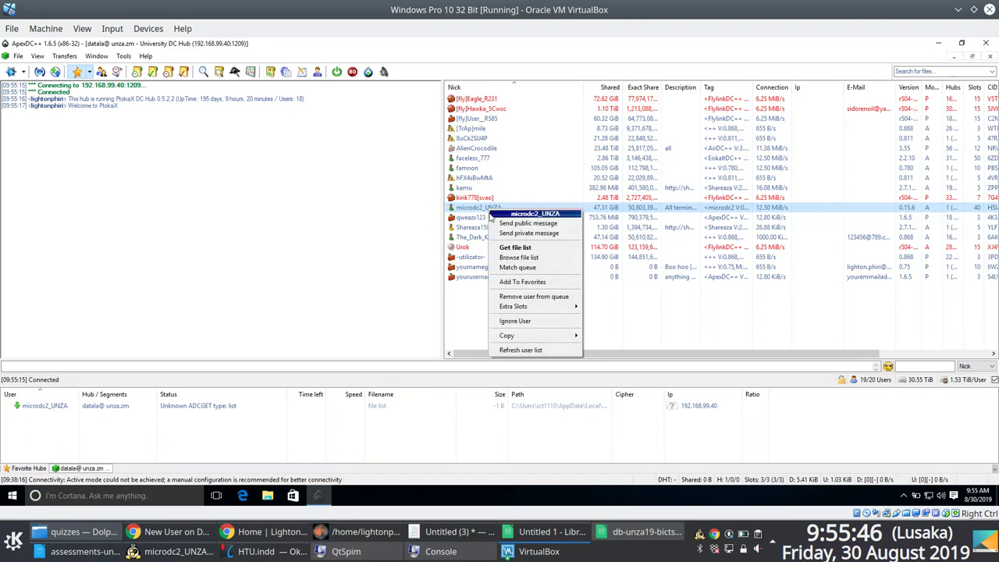
left_click(514, 248)
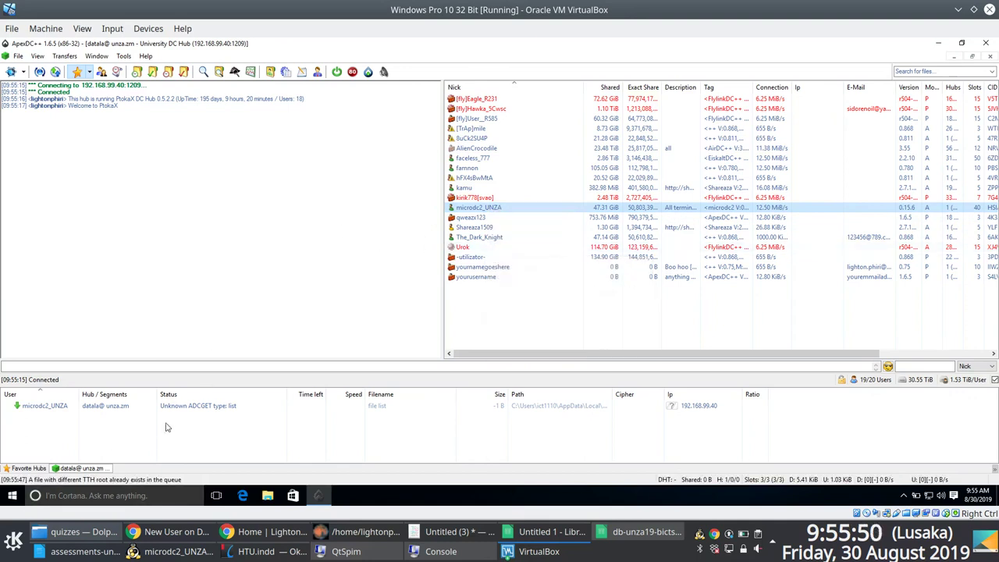
right_click(486, 209)
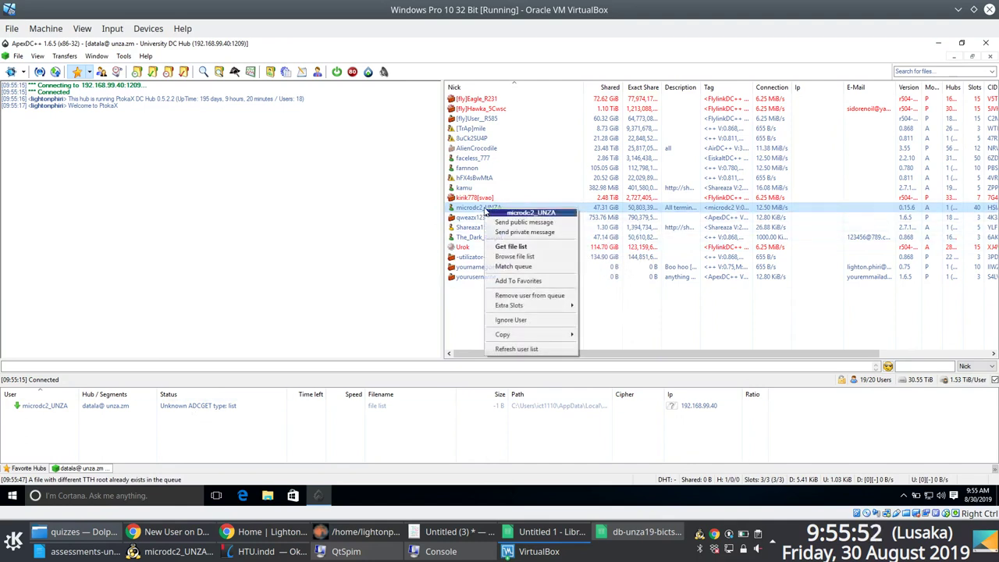
left_click(515, 257)
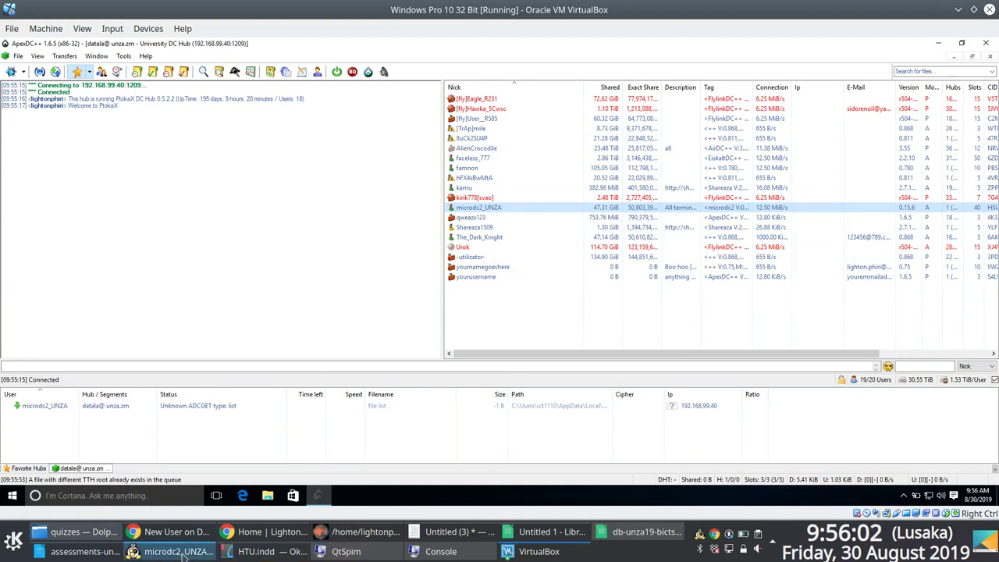
mouse_move(181, 556)
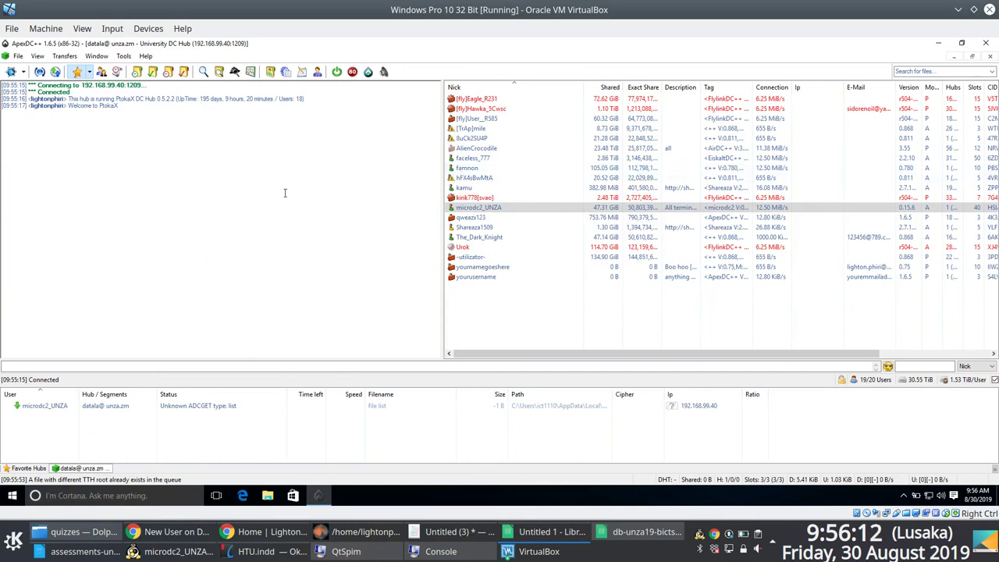
Step: Refresh the hub's user list and browse the queued file-list download
left_click(472, 209)
right_click(474, 214)
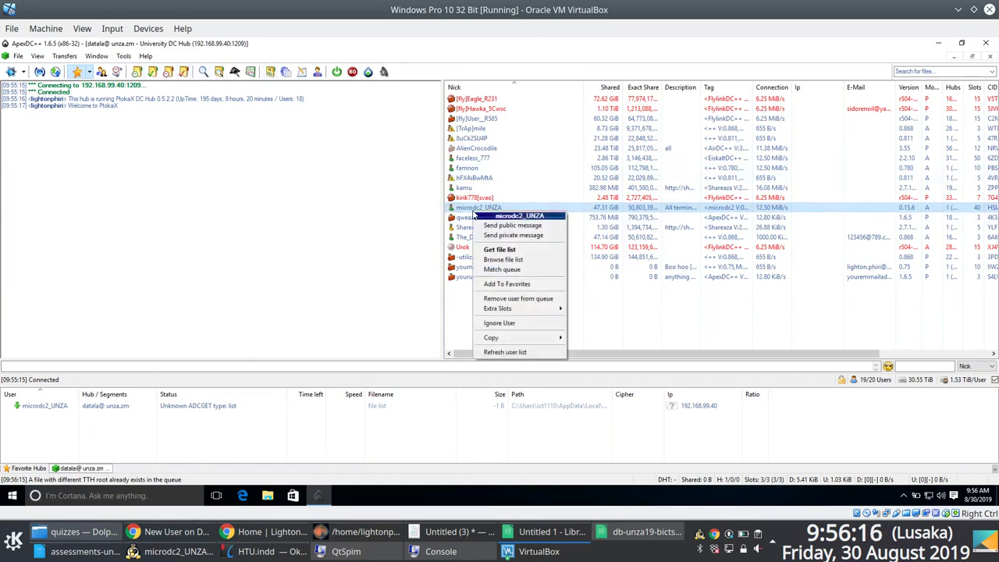
left_click(511, 353)
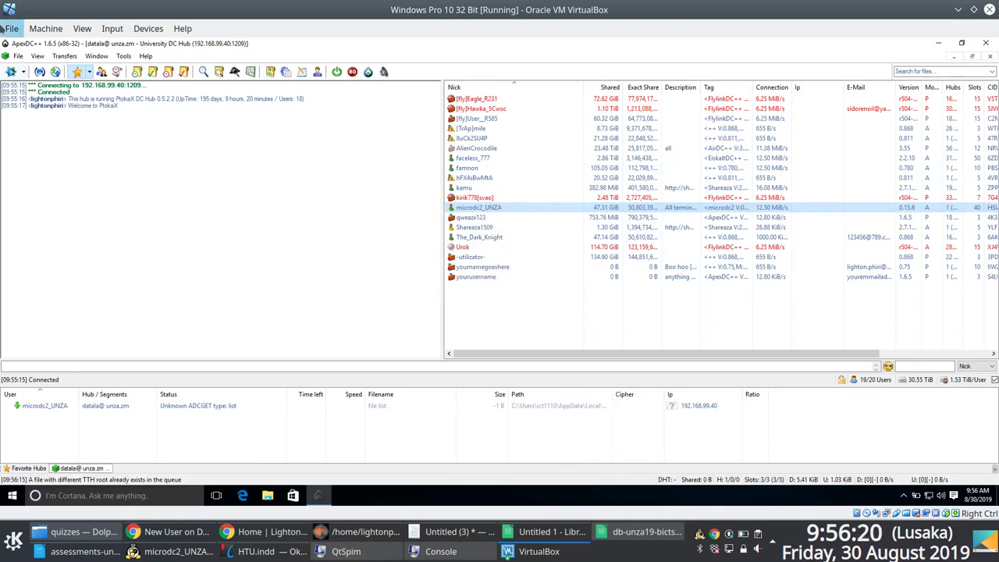
left_click(11, 29)
left_click(91, 227)
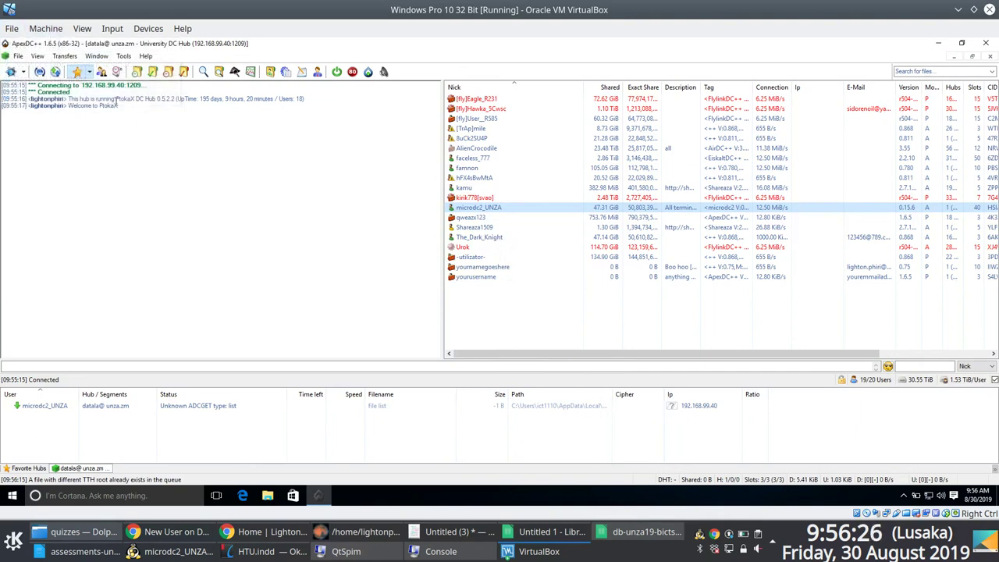
right_click(45, 409)
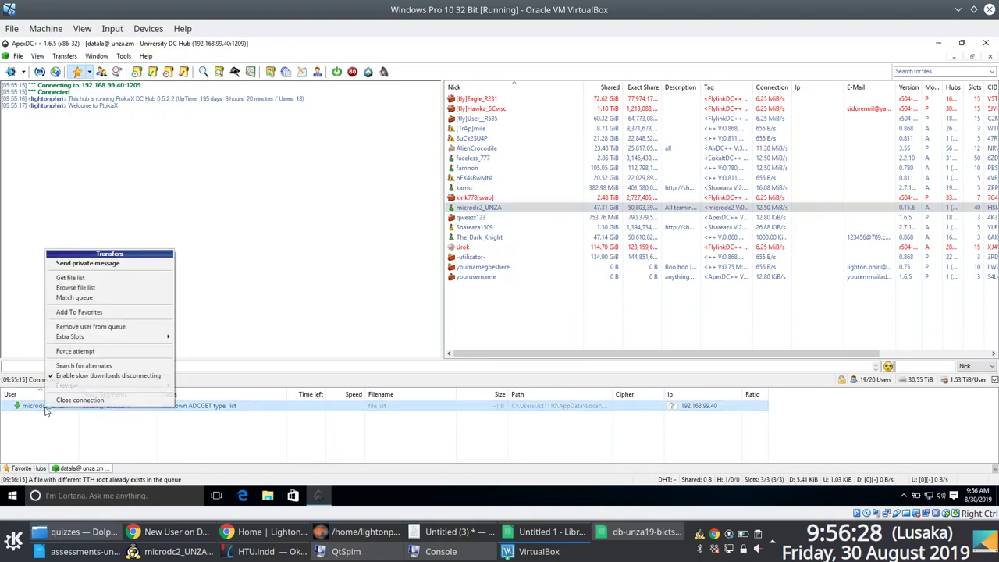
left_click(89, 290)
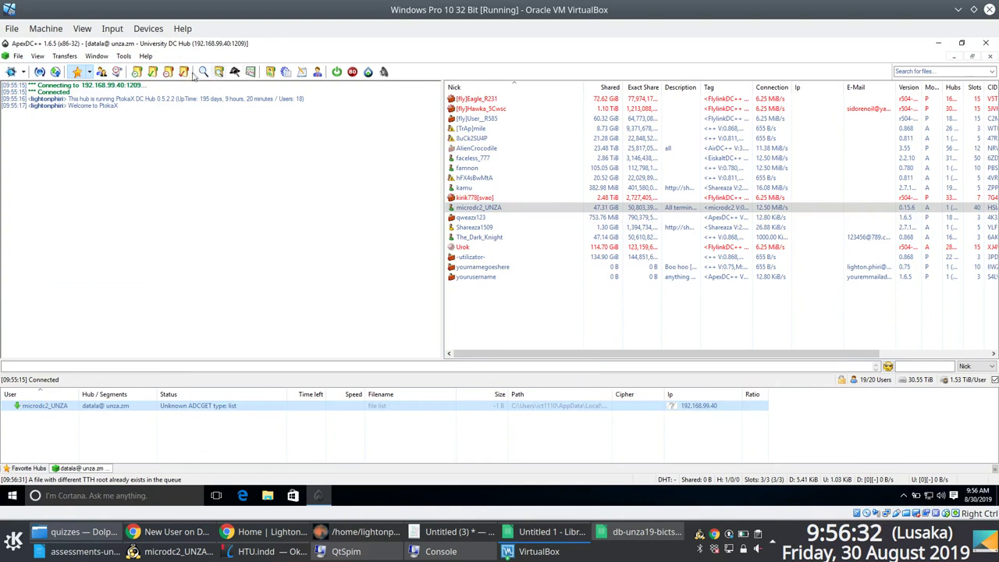
Step: Reconnect to UNZADCHUB from Favorite Hubs and match microdc2_UNZA's files against the queue
left_click(77, 72)
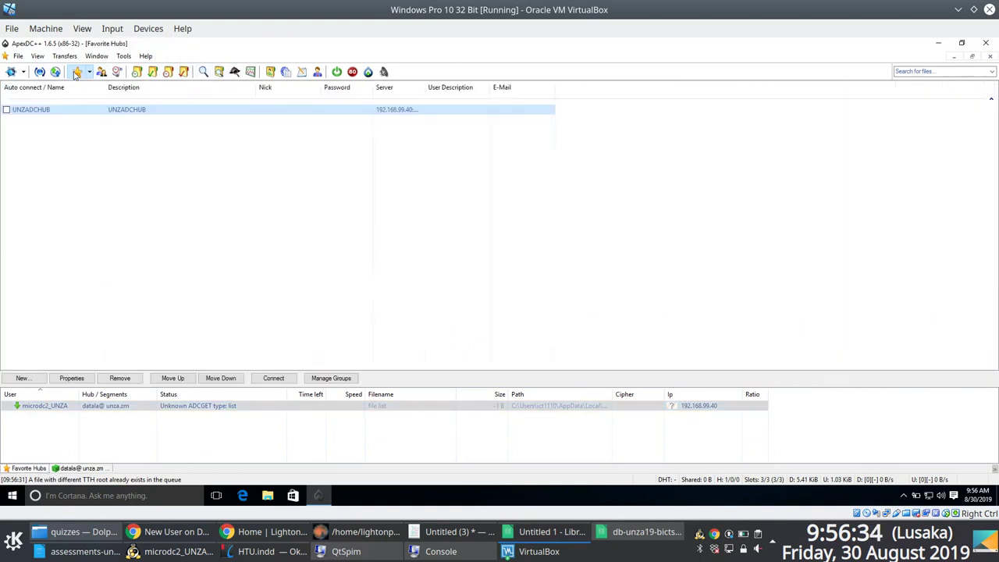
right_click(91, 116)
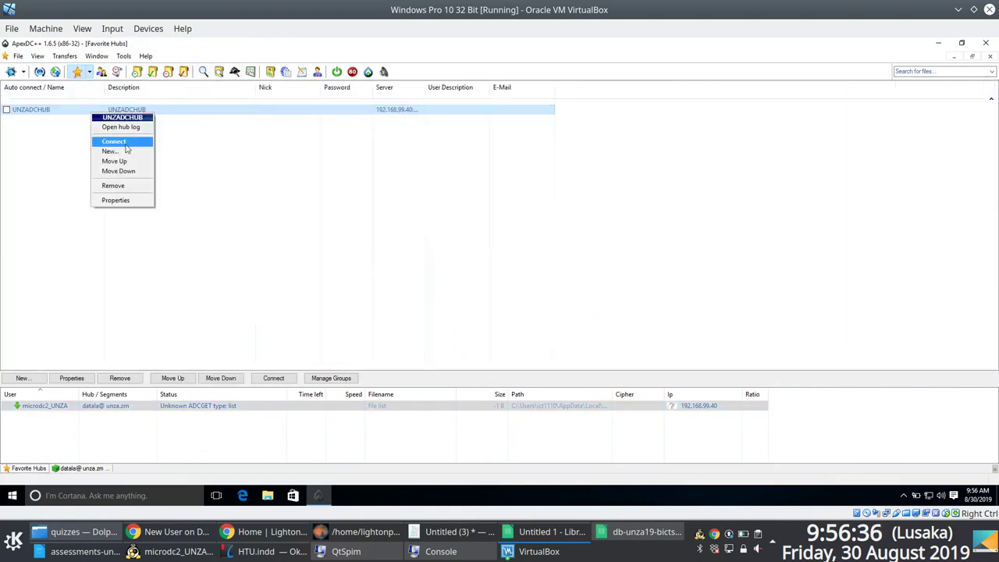
left_click(126, 144)
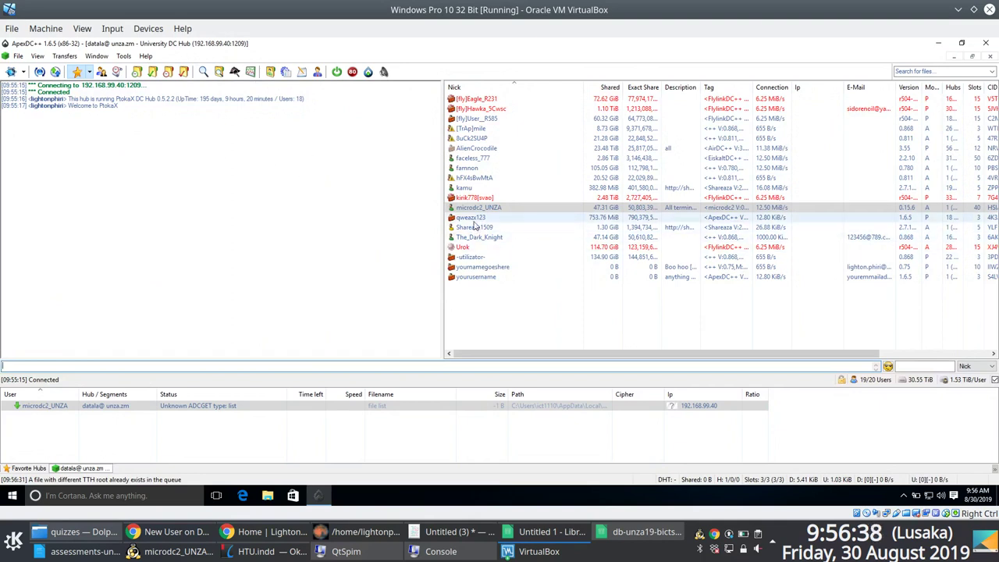
left_click(478, 208)
right_click(478, 208)
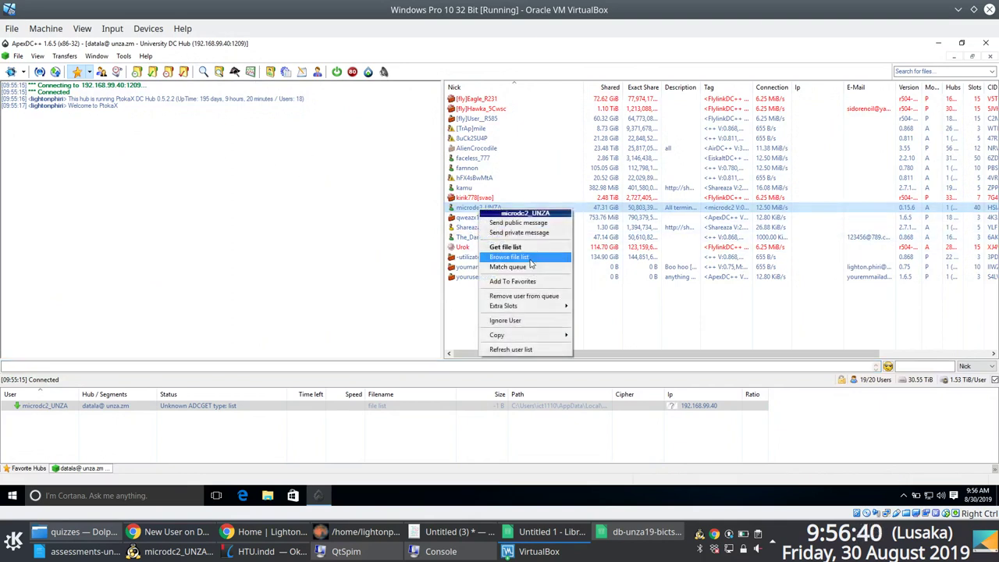
left_click(530, 269)
left_click(10, 29)
left_click(112, 160)
left_click(17, 57)
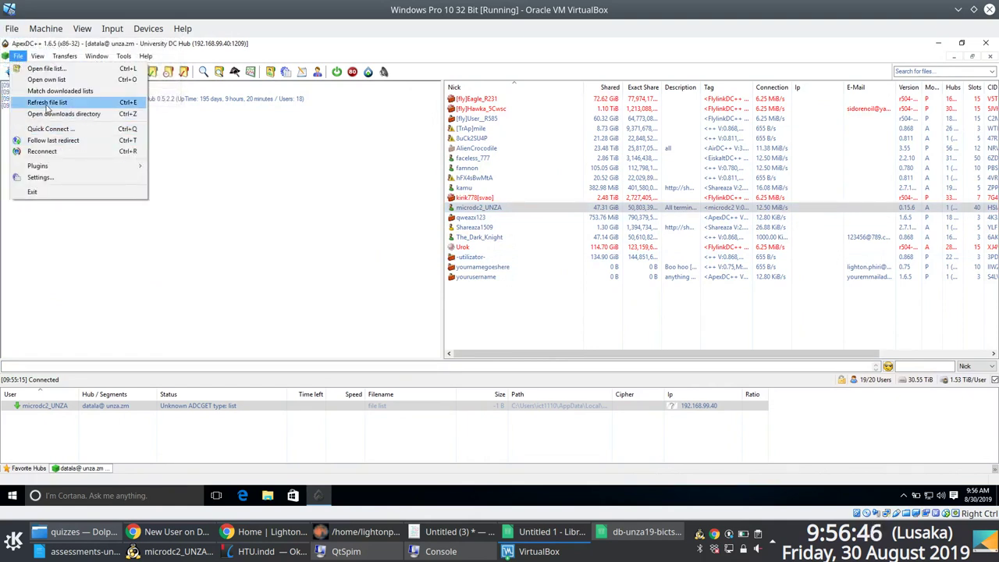
Step: Expand the payloads, software, tv_shows and documents folders, and widen the File column
left_click(43, 152)
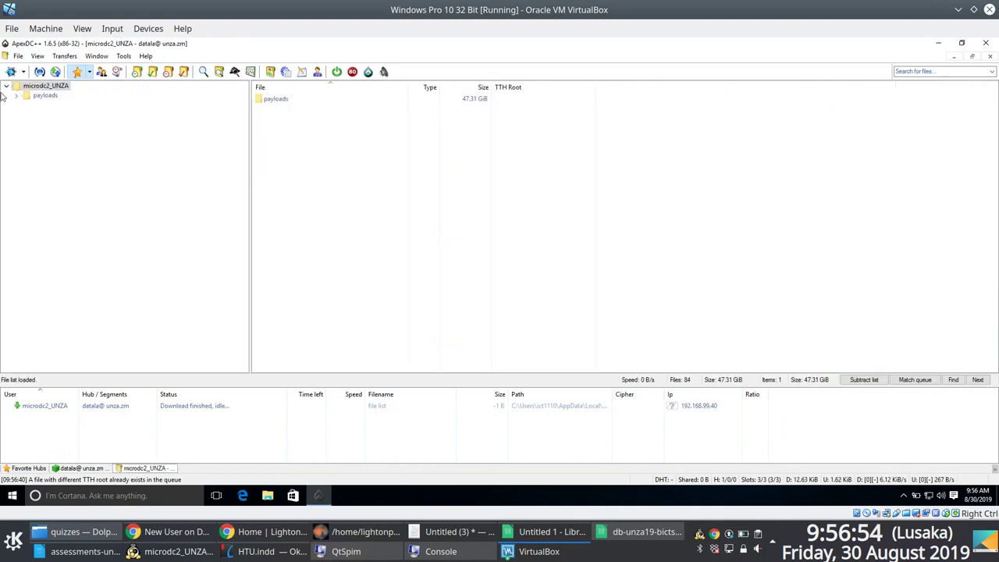
left_click(16, 96)
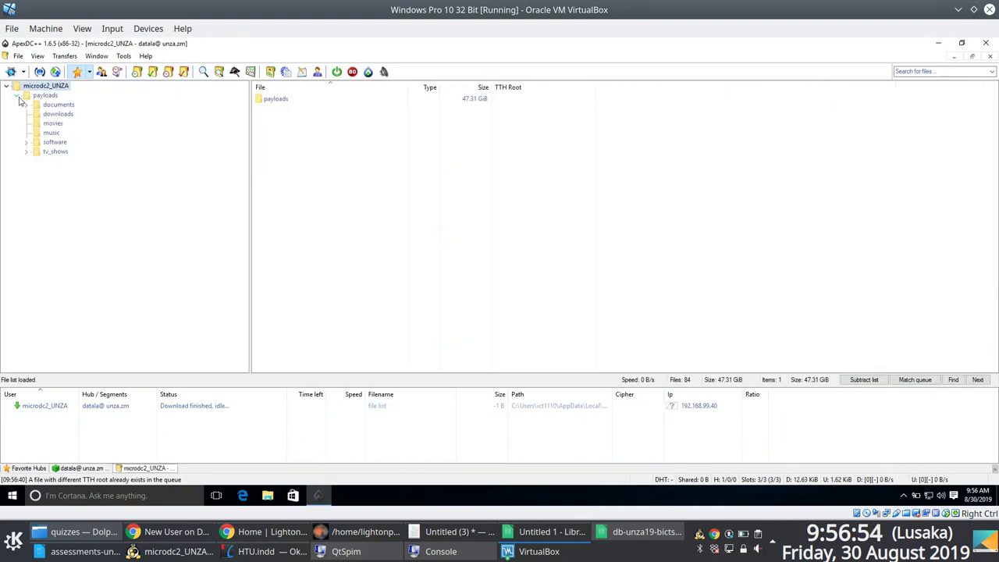
left_click(28, 144)
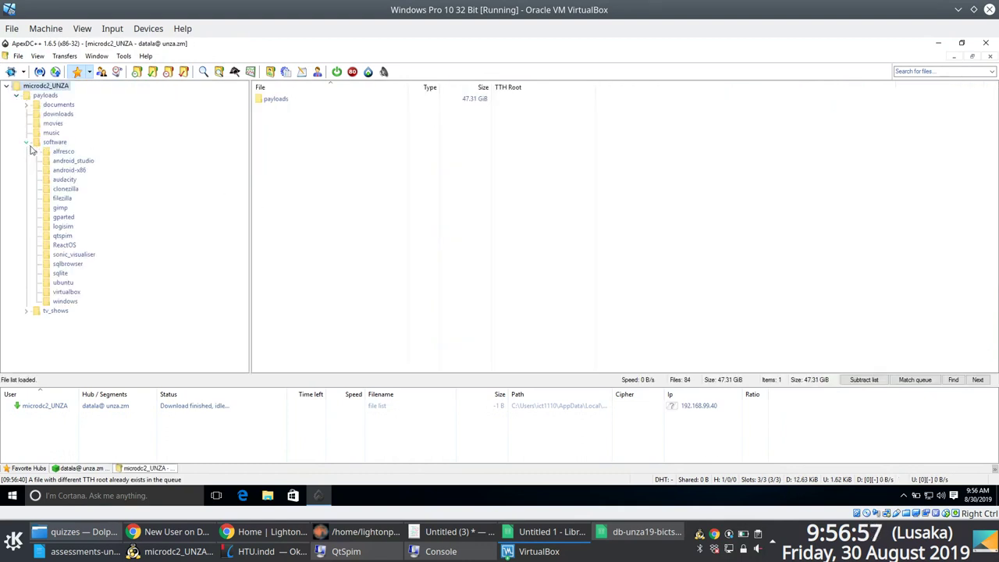
left_click(25, 310)
scroll(60, 195, "up", 5)
left_click(27, 105)
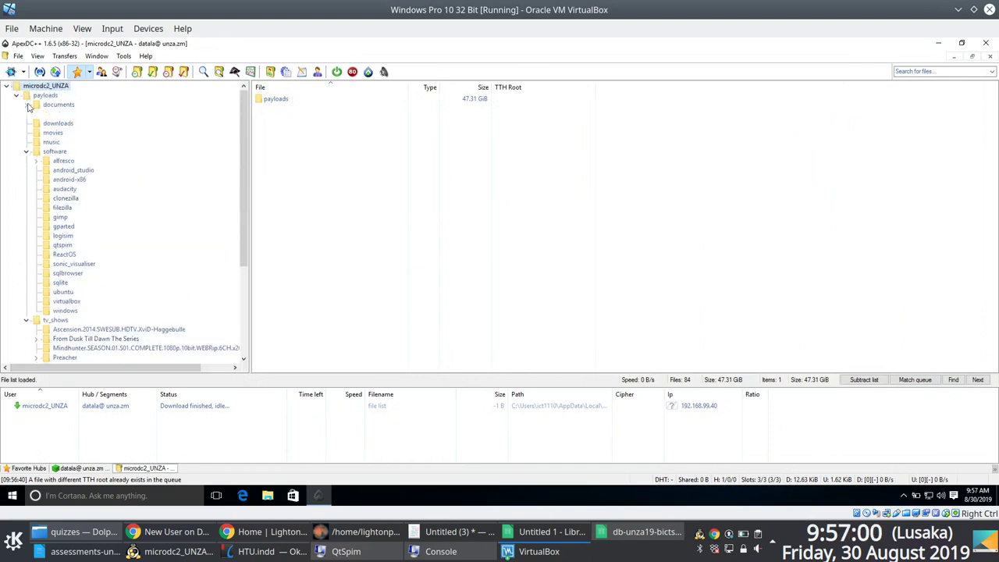
left_click(61, 113)
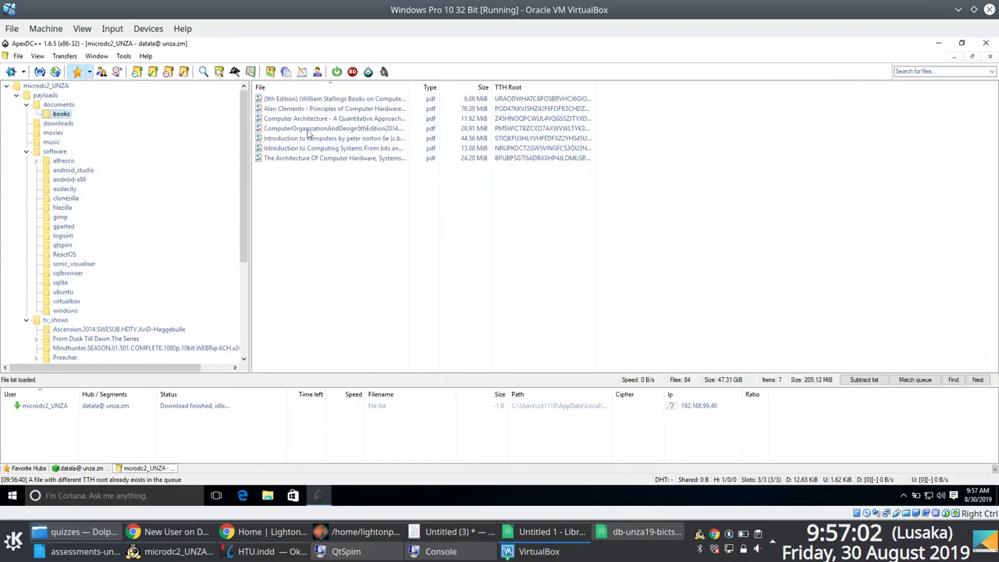
left_click_drag(407, 86, 571, 92)
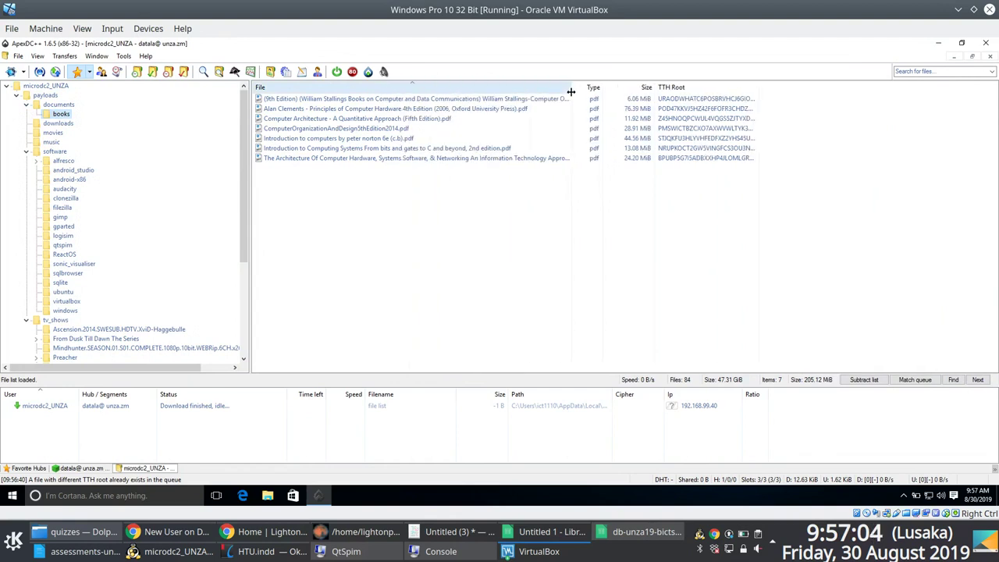
Step: Browse the alfresco, gparted, gimp, ubuntu, sqlite, logisim and qtspim software folders
left_click(64, 160)
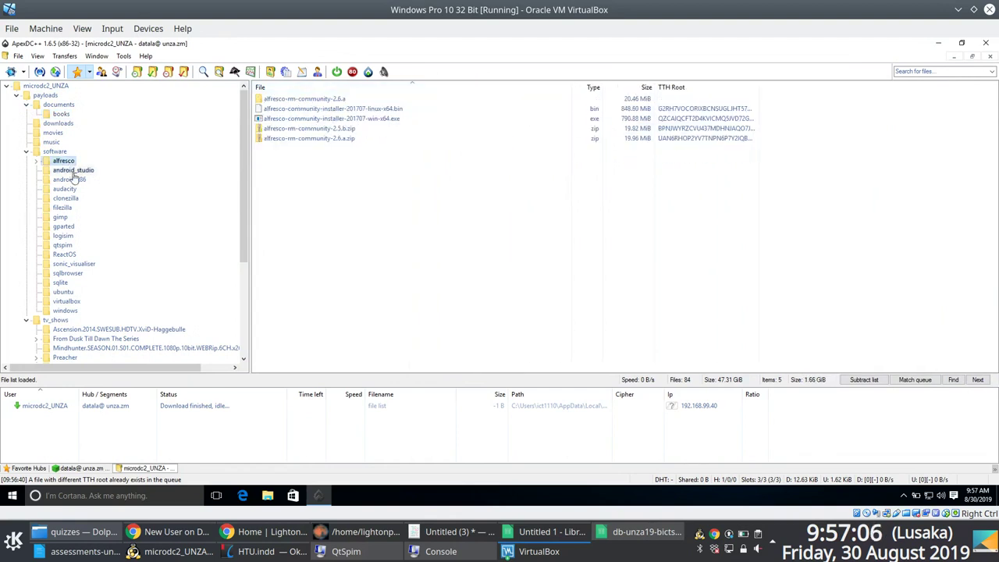
left_click(69, 227)
left_click(68, 219)
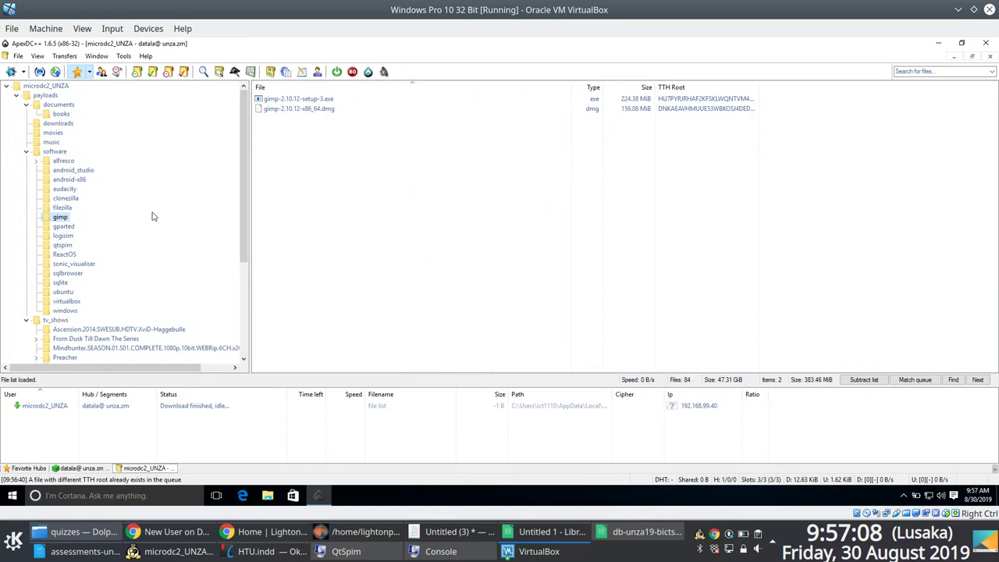
scroll(129, 213, "down", 1)
left_click(69, 263)
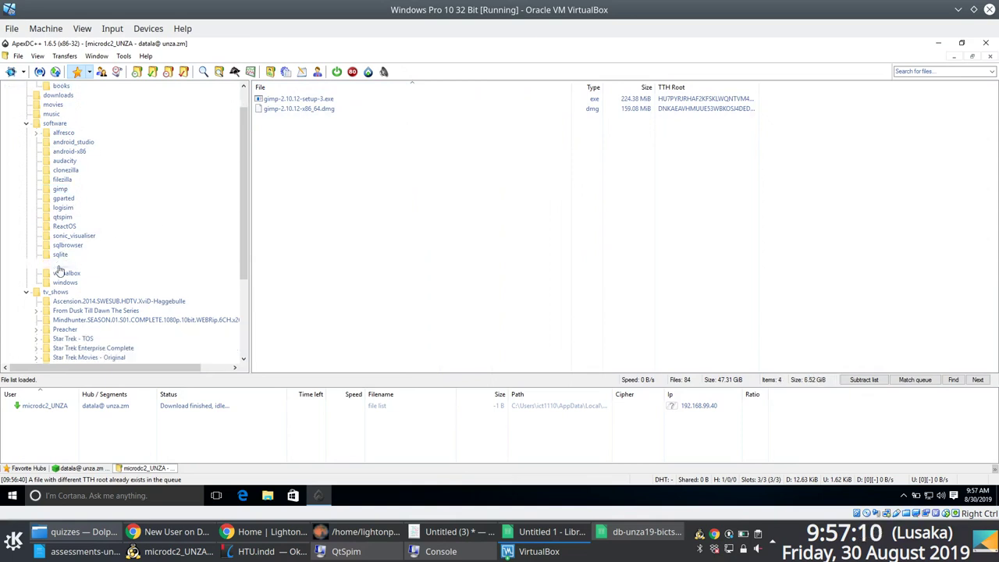
left_click(67, 255)
left_click(66, 208)
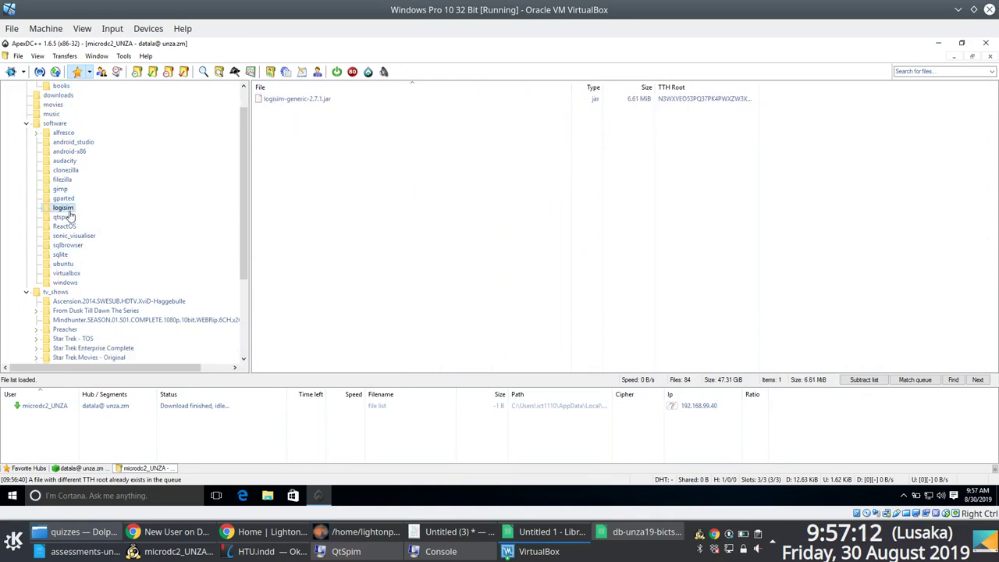
left_click(64, 218)
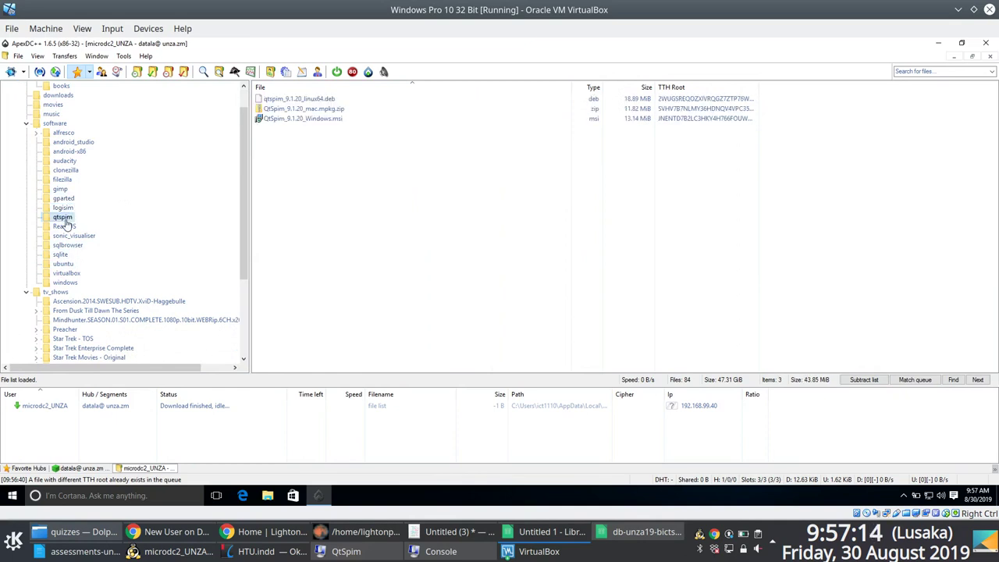
Step: Download QtSpim_9.1.20_Windows.msi and watch its transfer progress
left_click(305, 99)
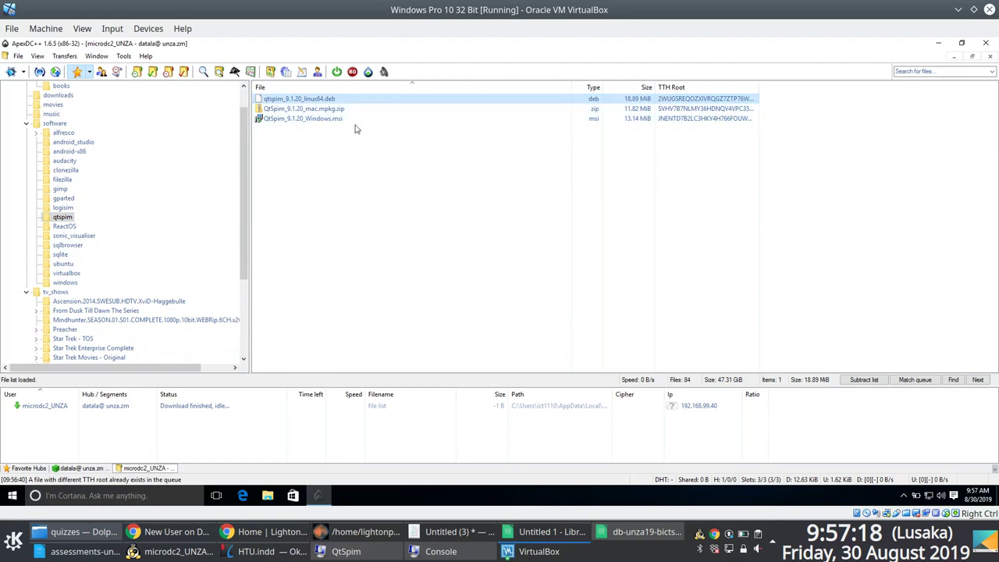
right_click(326, 122)
left_click(350, 134)
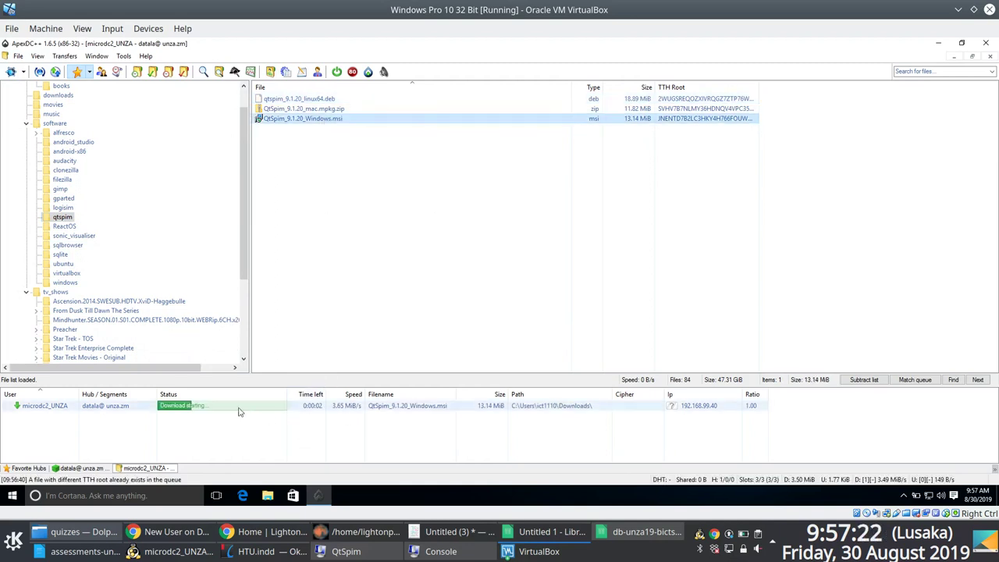
left_click(304, 407)
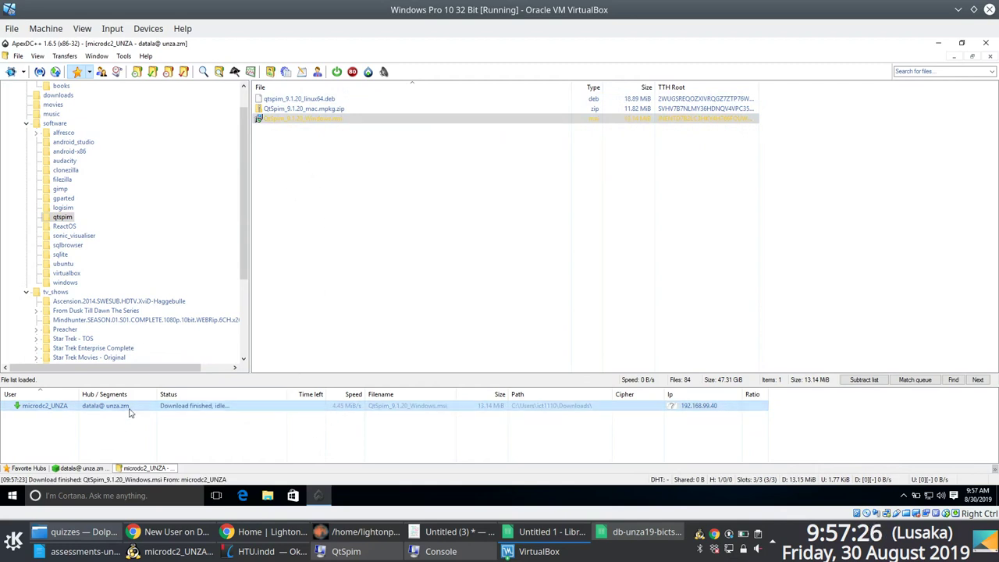
left_click(938, 44)
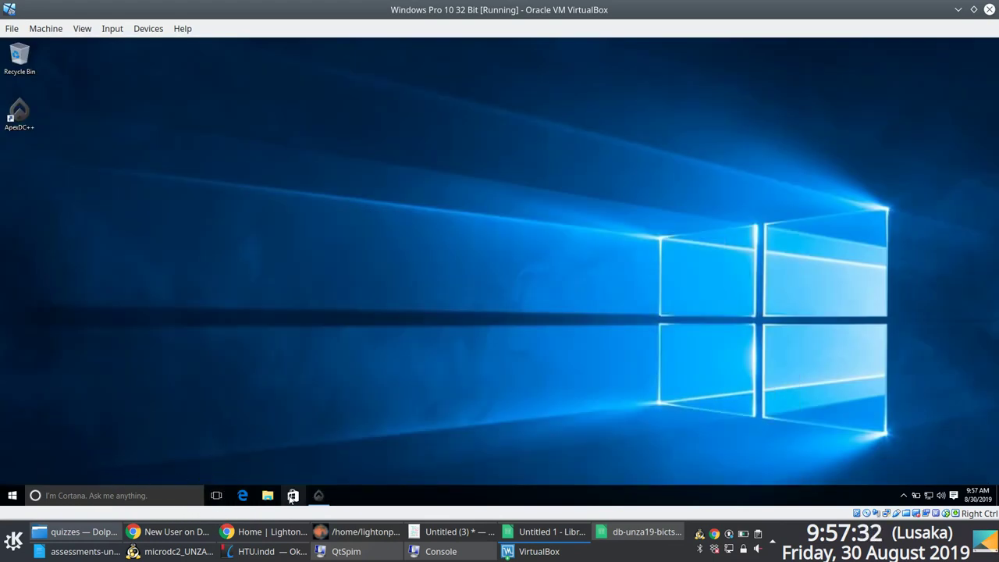
left_click(319, 494)
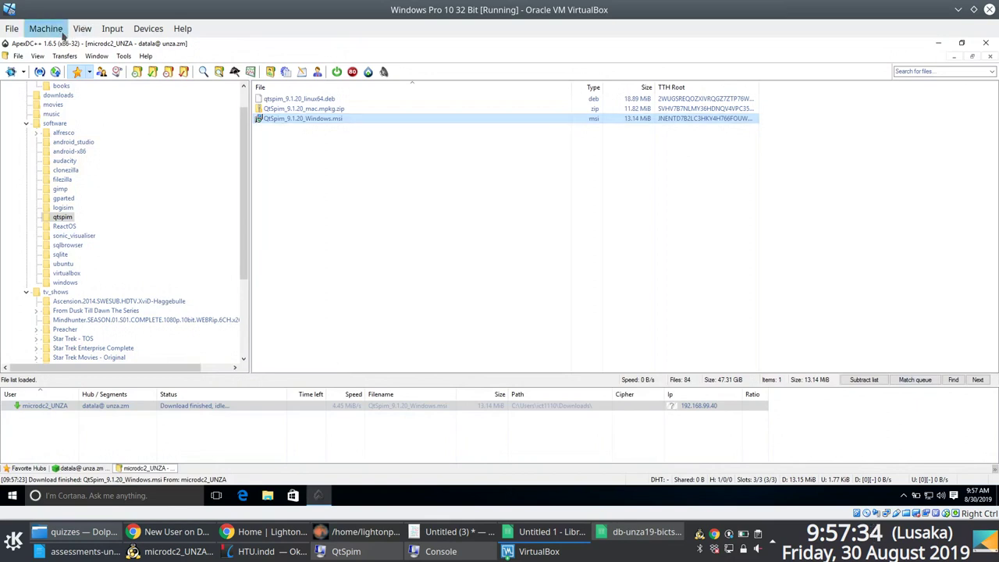
Step: Check the default download directory in Settings > Downloads, then cancel unchanged
left_click(18, 56)
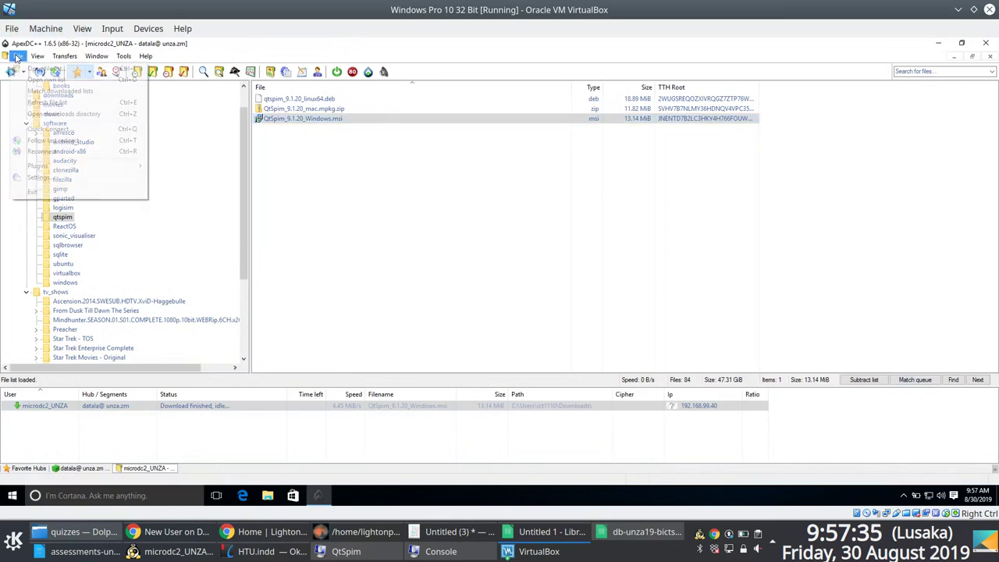
left_click(35, 178)
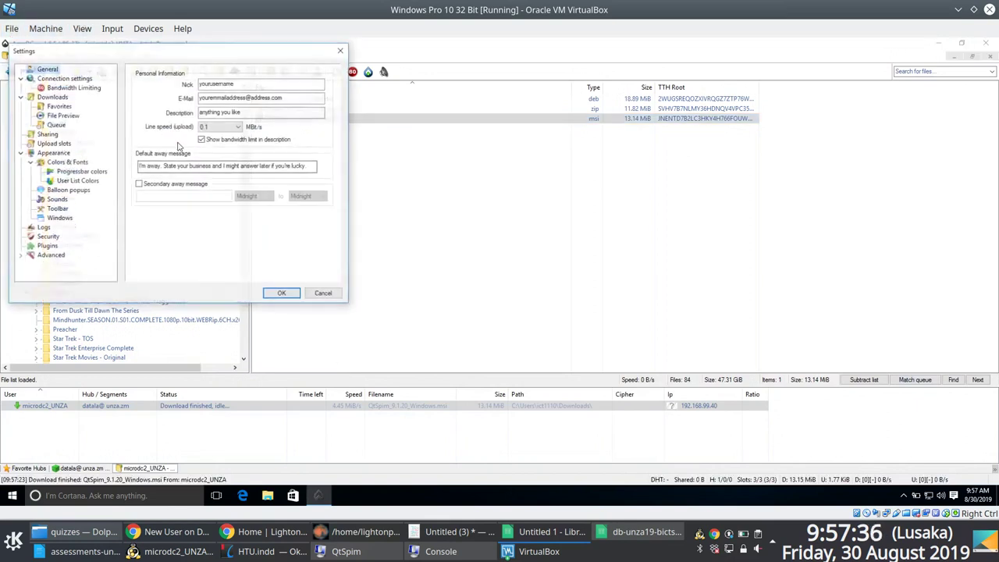
left_click(52, 96)
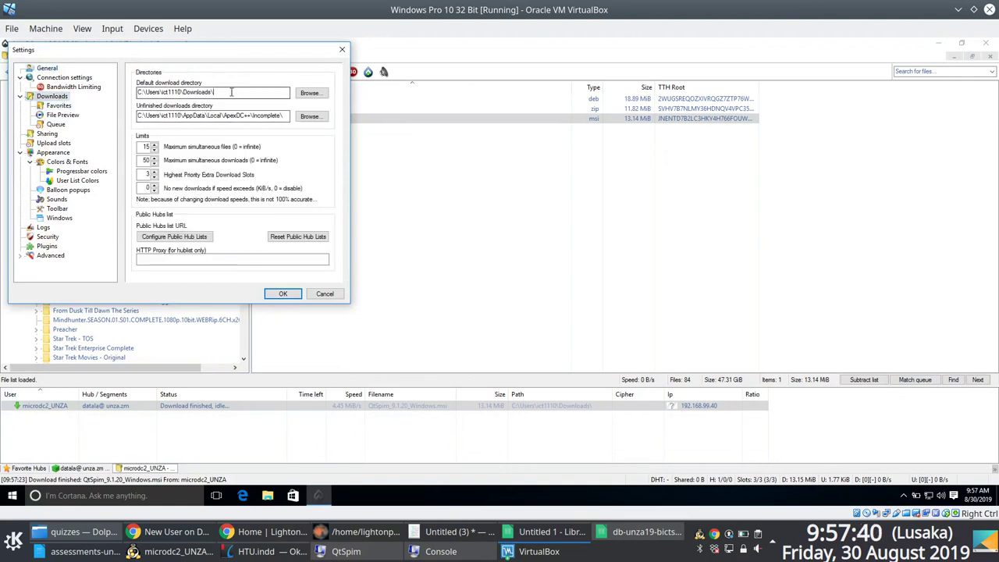
left_click_drag(230, 92, 118, 92)
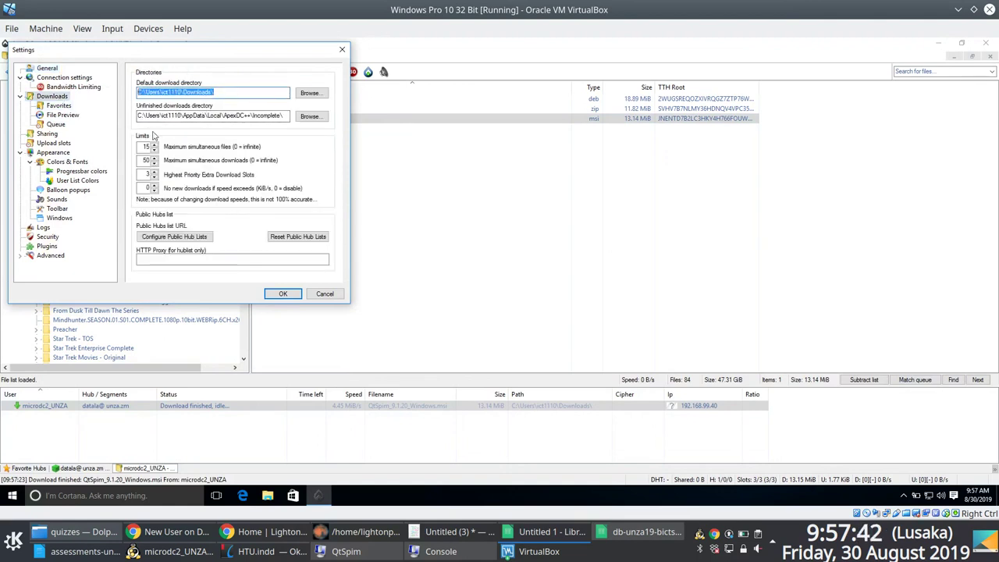
left_click(321, 294)
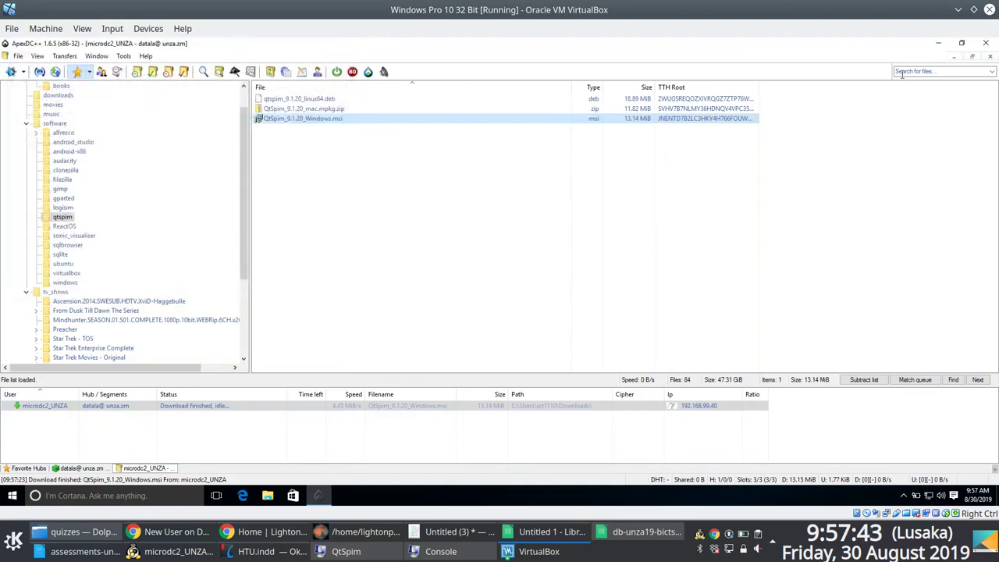
Step: Confirm the QtSpim_9.1.20_Windows installer is in Downloads, then minimise ApexDC++ and File Explorer
left_click(938, 43)
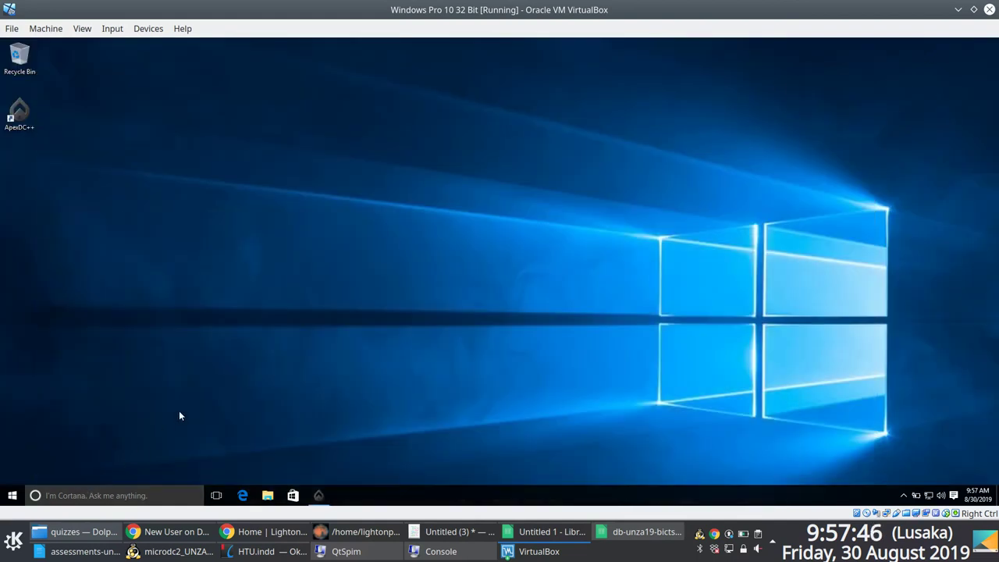
key("super+e")
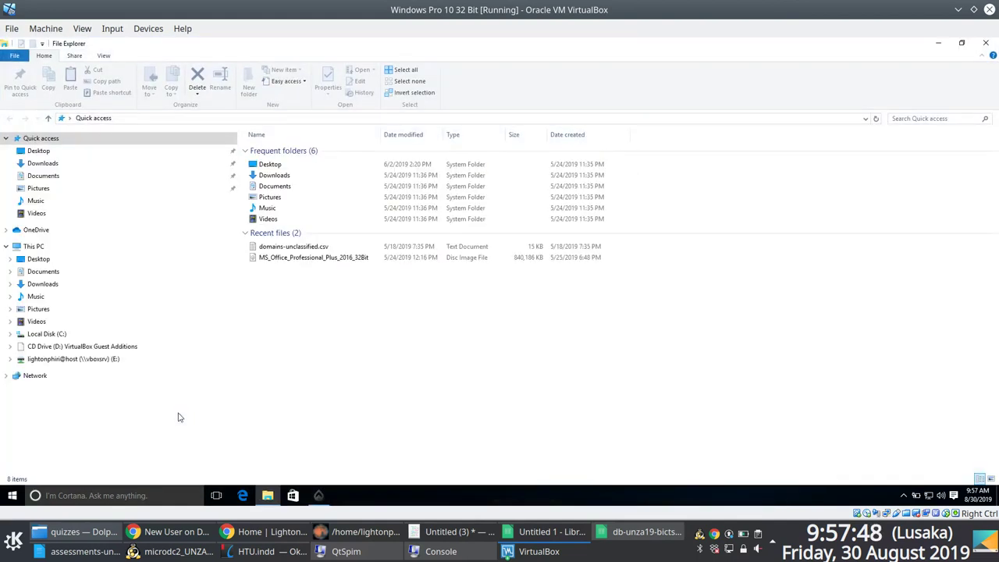
left_click(44, 164)
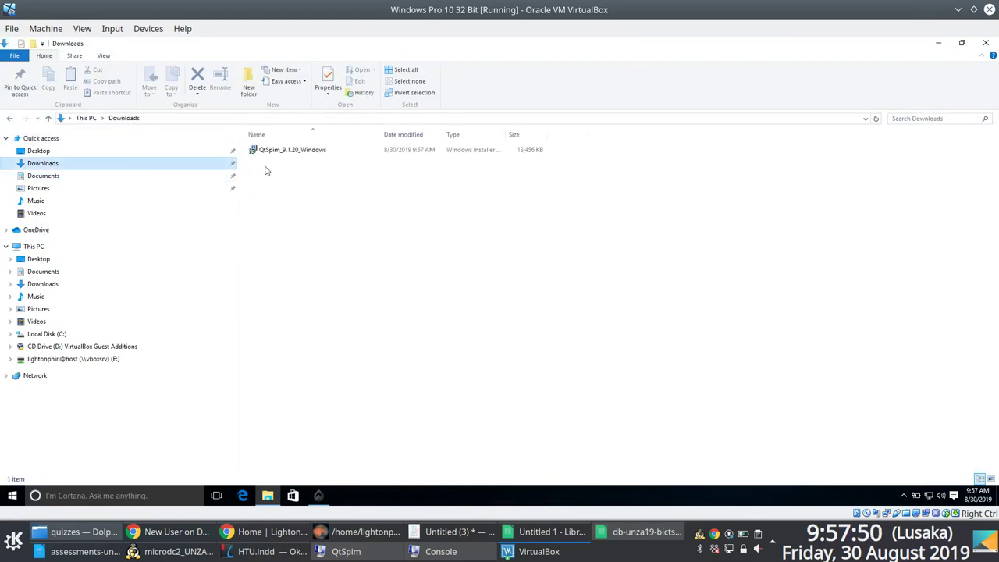
left_click(284, 151)
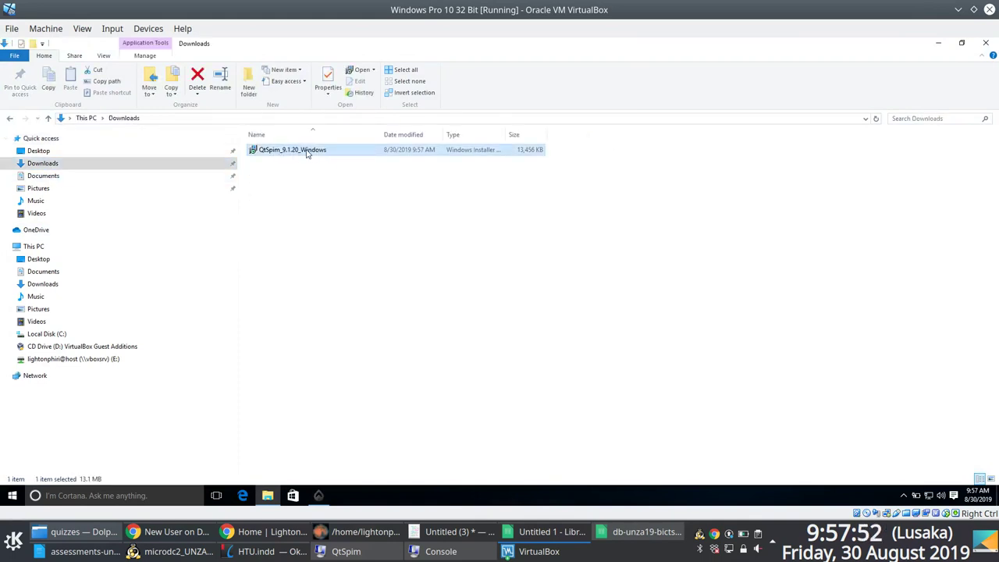
left_click(936, 45)
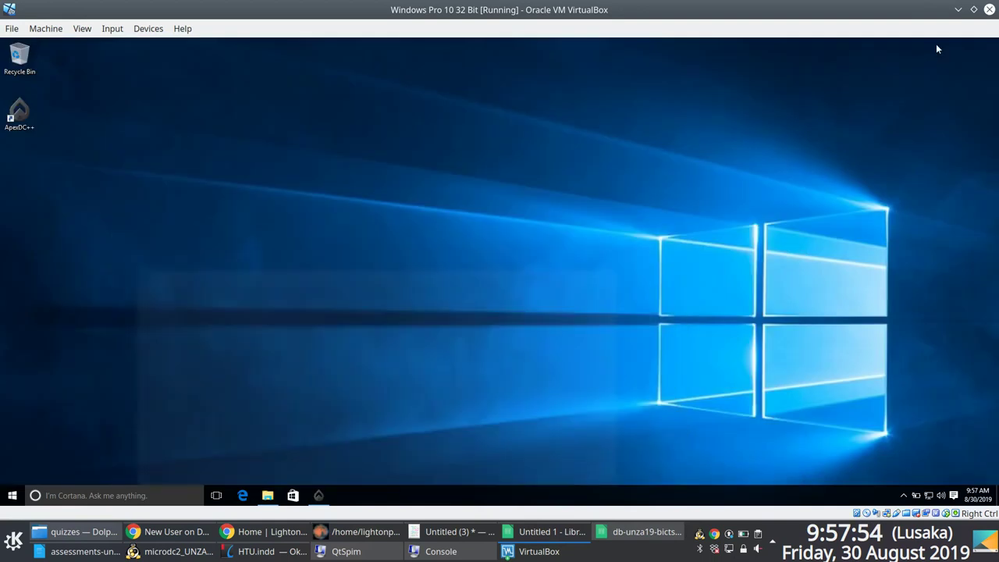
Step: Bring the Windows VM to the front, restore ApexDC++, then minimise it again
left_click(538, 551)
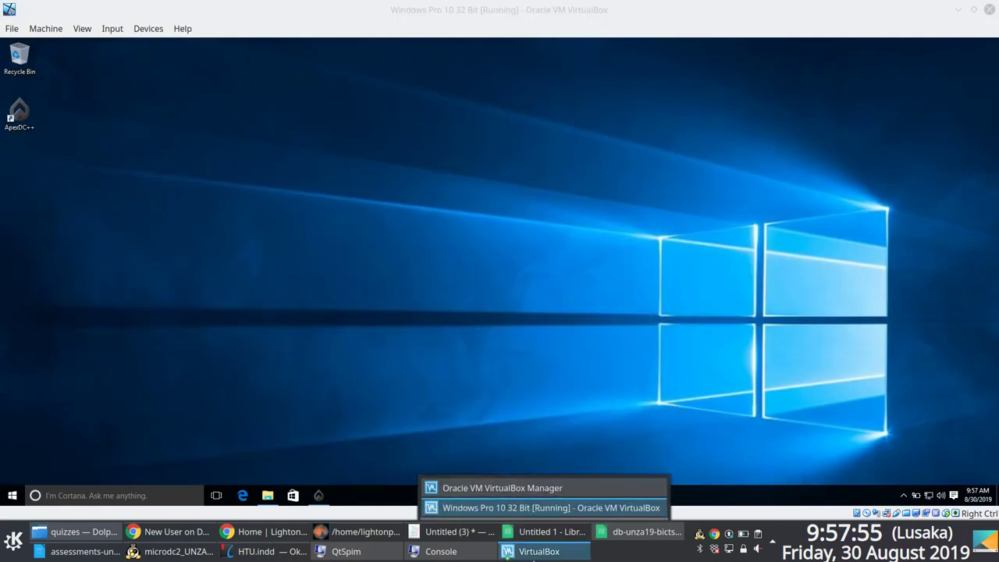
left_click(519, 508)
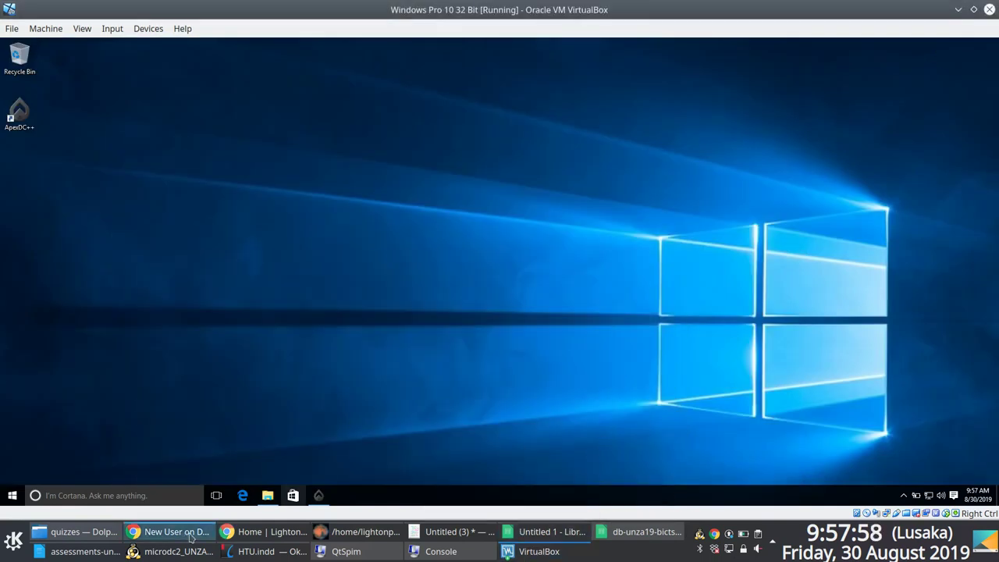
left_click(318, 495)
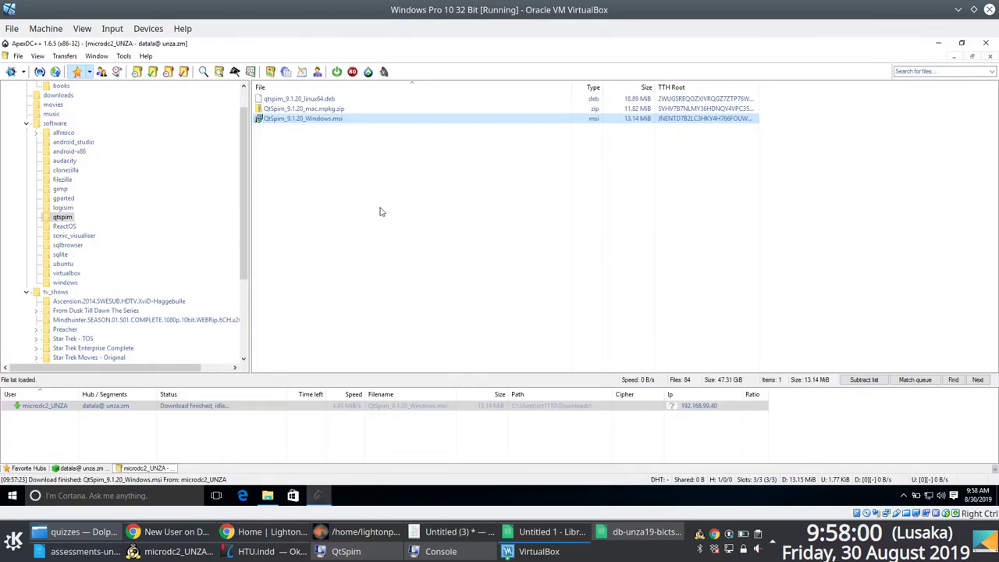
left_click(940, 43)
Step: Place the cursor at the end of the lis.unza.zm line in Kate, then show the ffmpeg recording shell
key("alt+Tab")
left_click(680, 393)
left_click(663, 424)
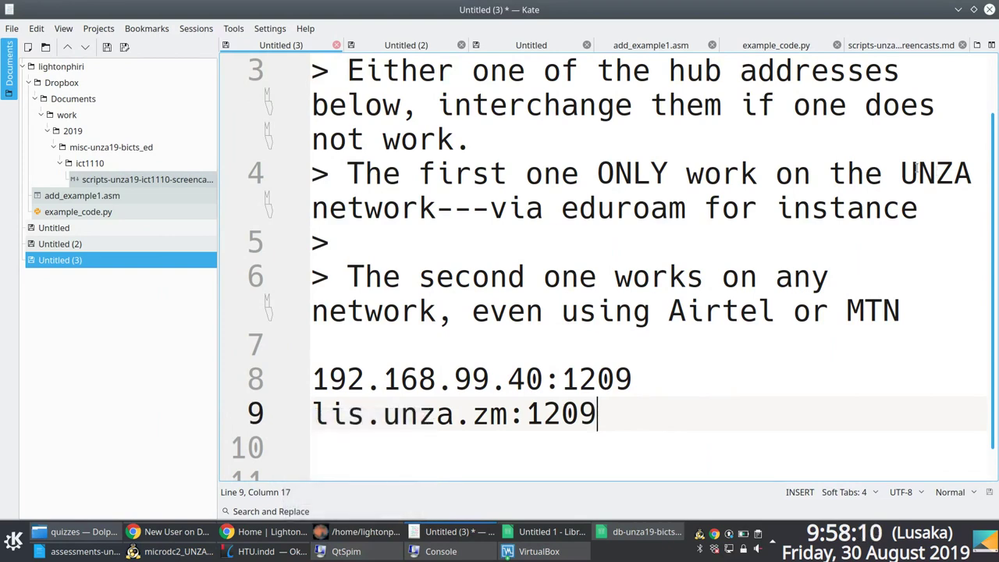
key("F12")
key("shift+Left")
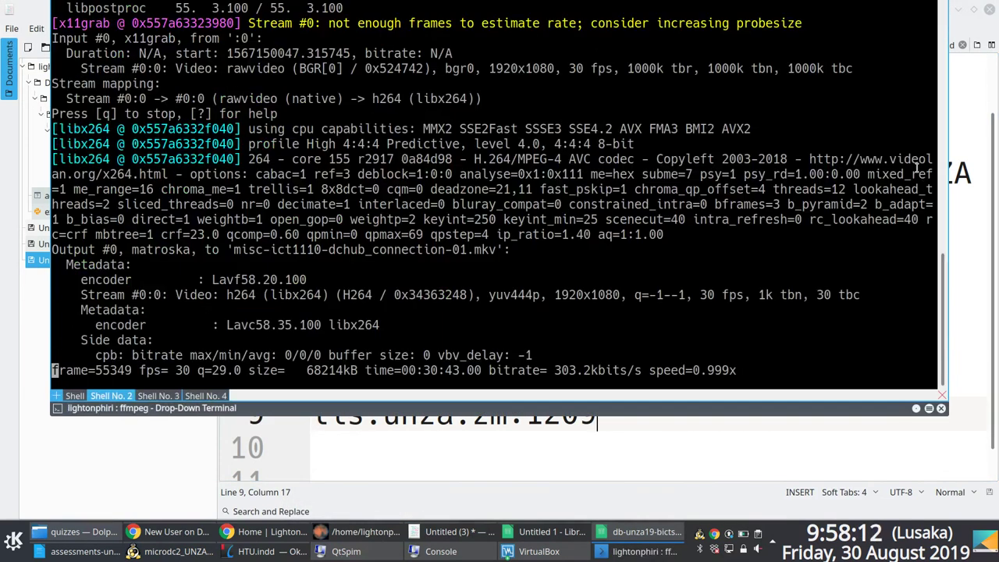